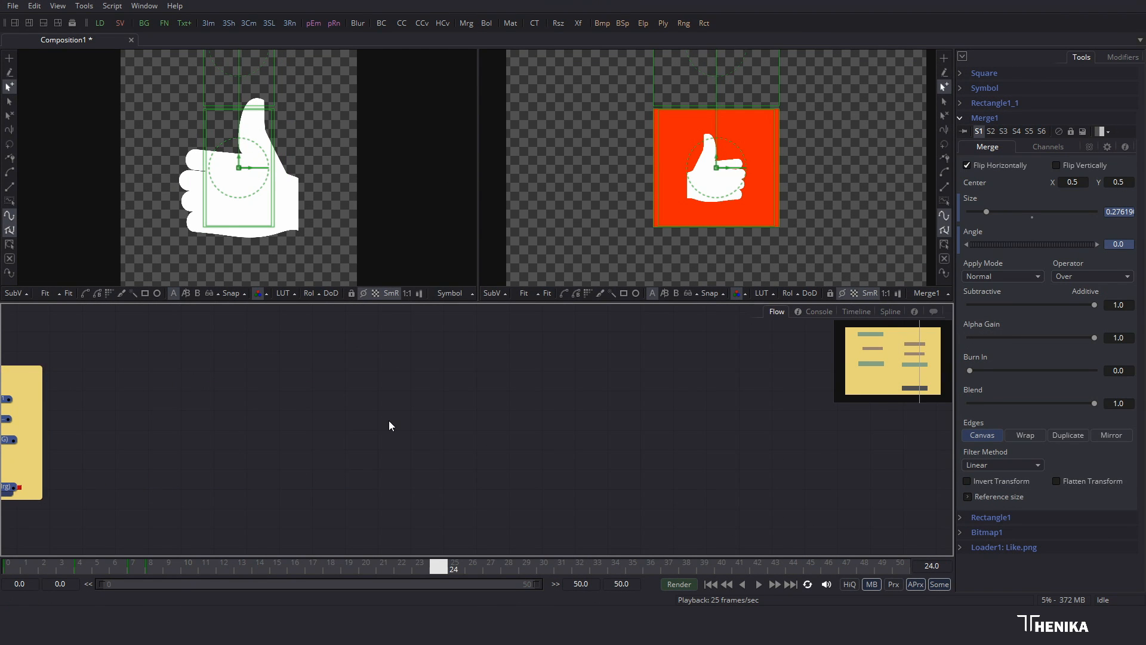
Step: Add a Background node in the empty flow area, show it in the first viewer and set its colour to white
key("Delete")
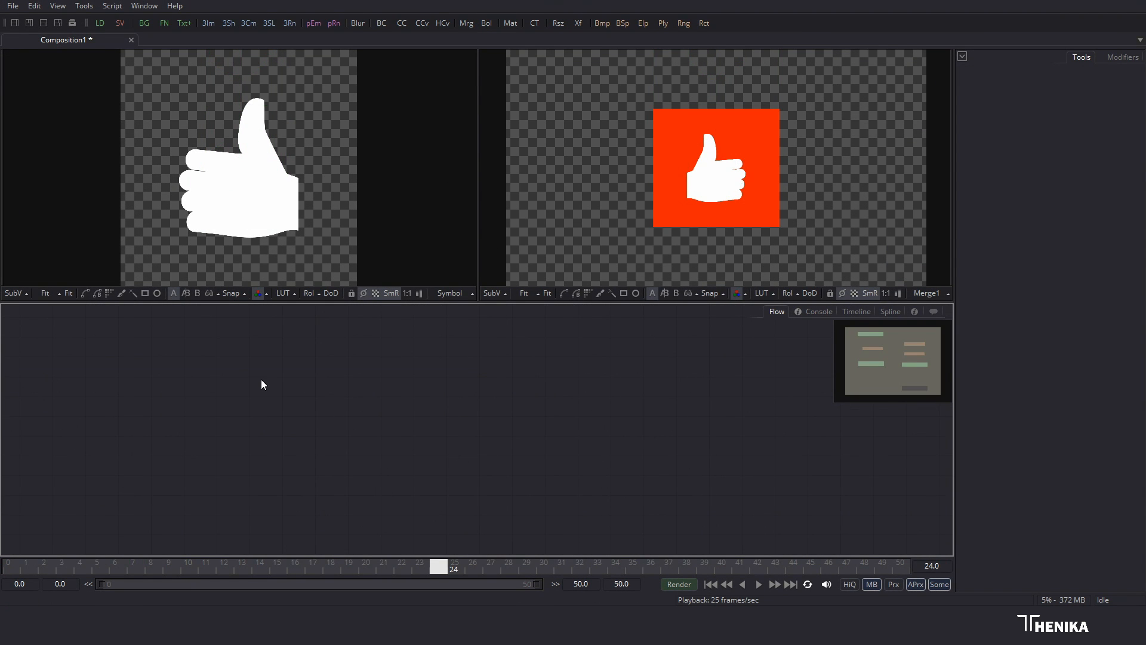
left_click(143, 22)
left_click_drag(326, 423, 278, 183)
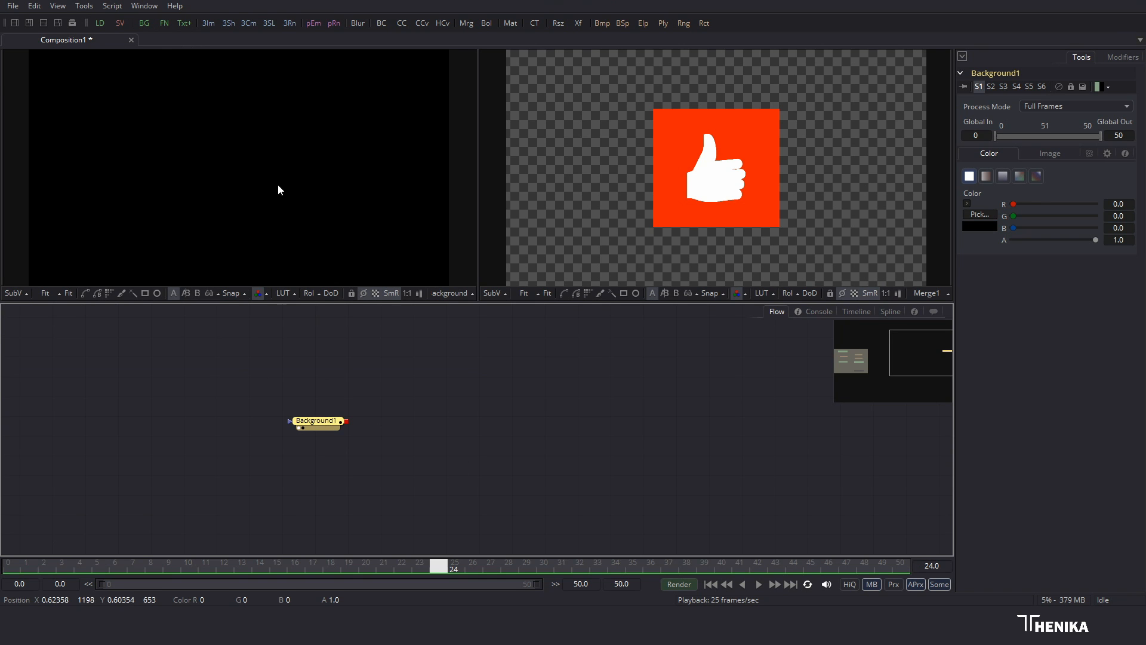
left_click(967, 203)
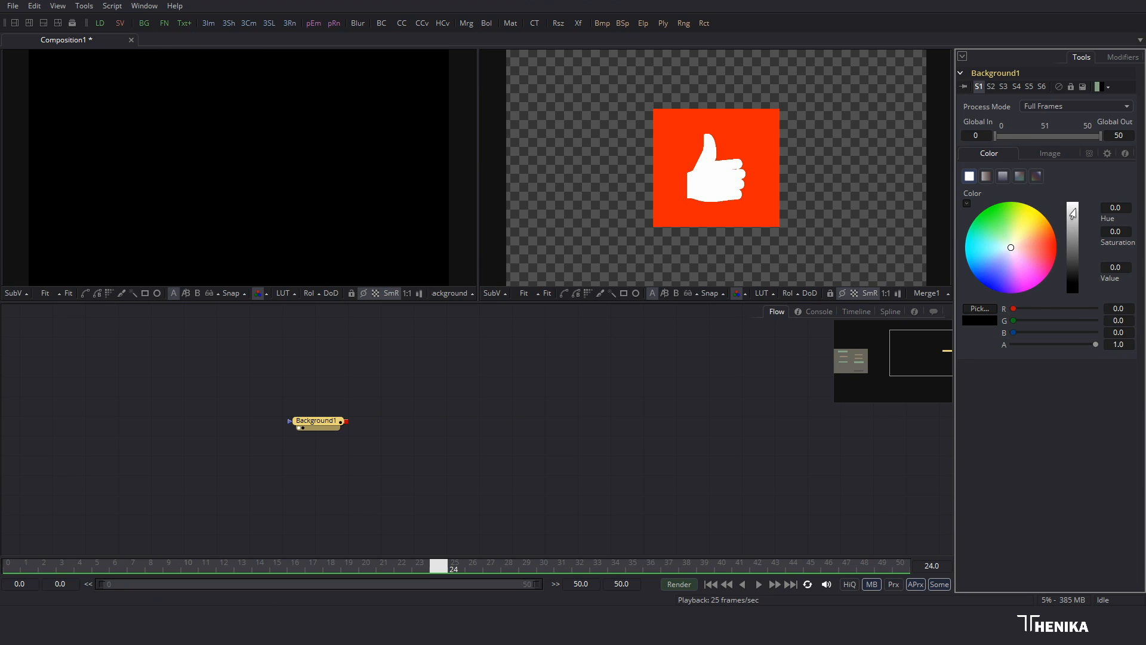
left_click_drag(1071, 276, 1072, 169)
Step: Mask the white background with a closed four-point polygon forming a wide rectangle across the lower part of the frame
mouse_move(318, 425)
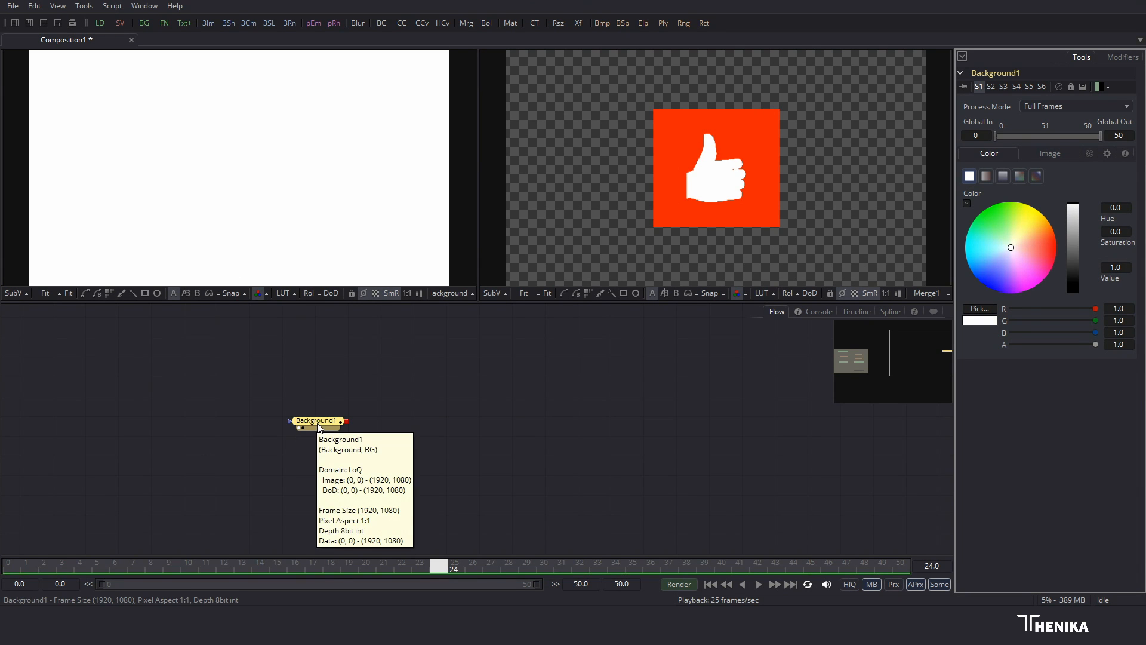
left_click(86, 293)
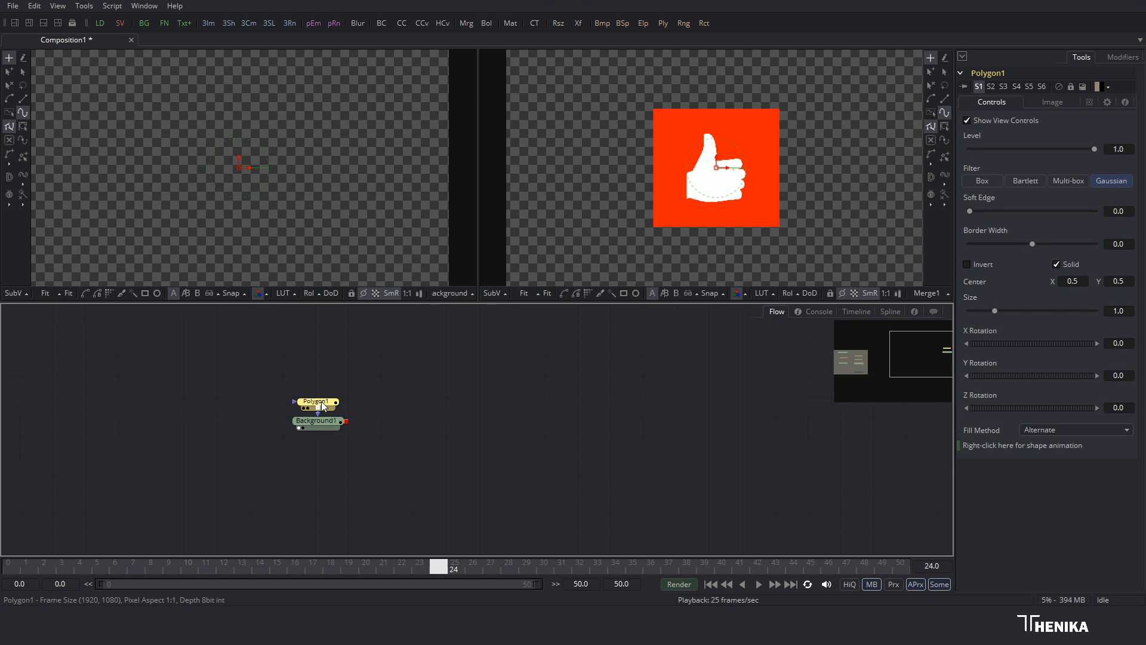
left_click(71, 181)
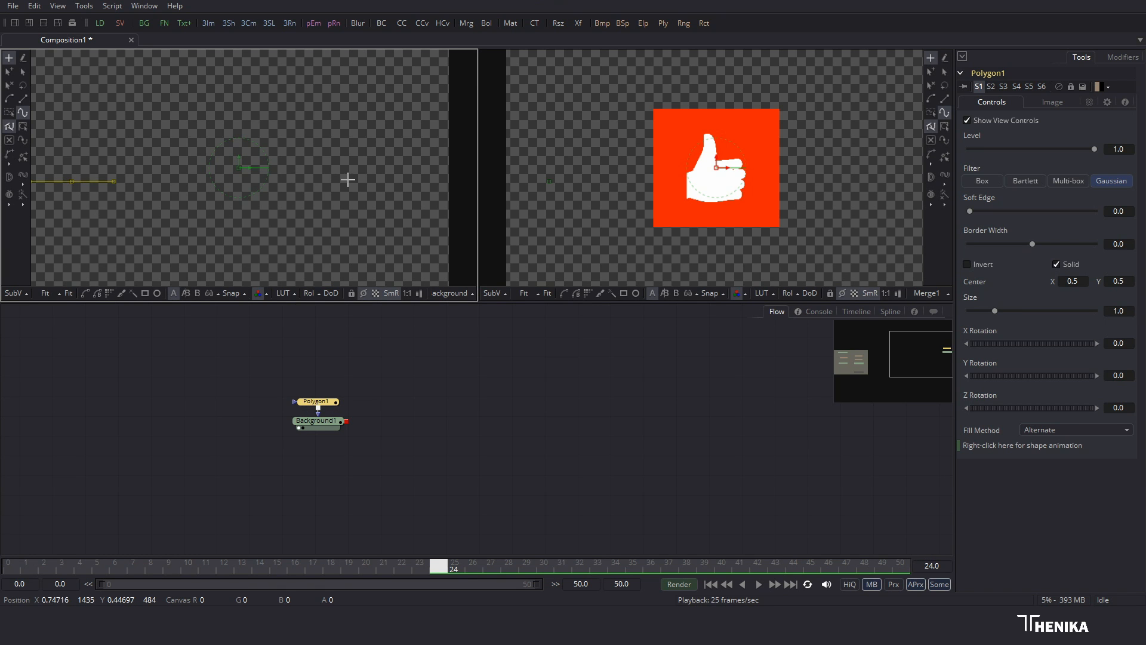
left_click(362, 179)
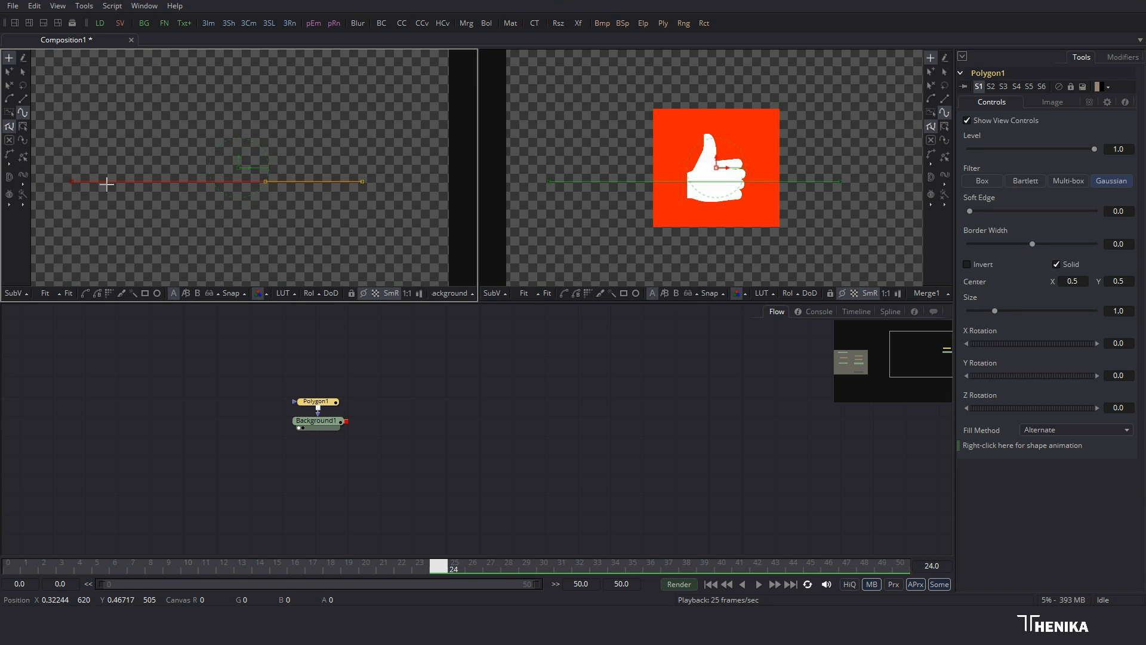
left_click(363, 245)
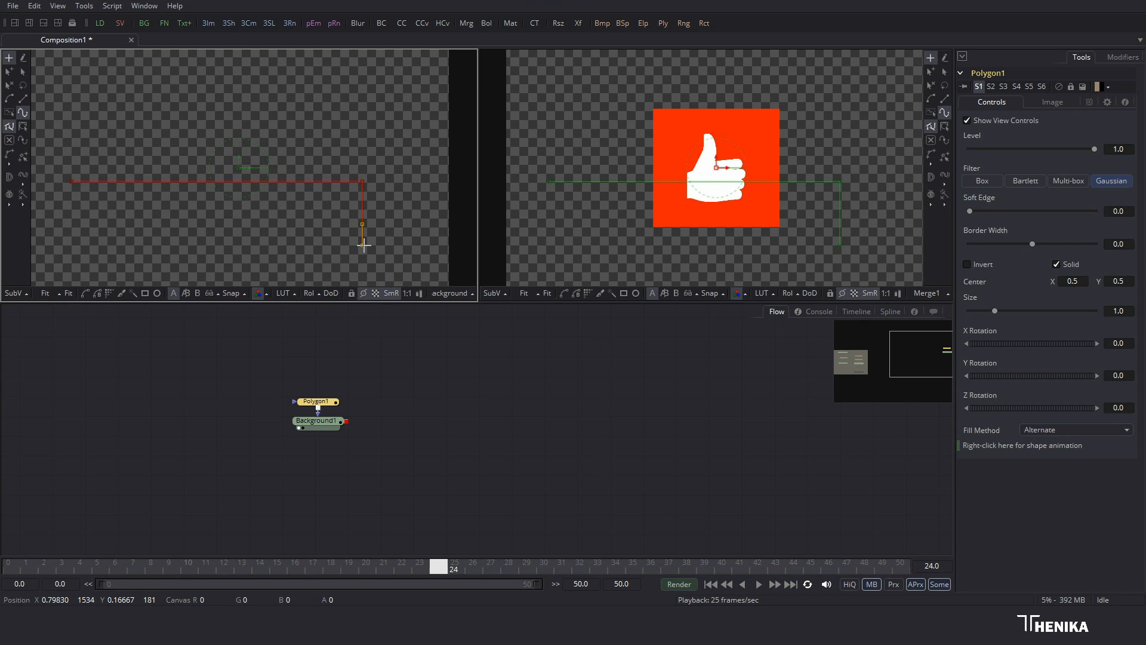
left_click(72, 245)
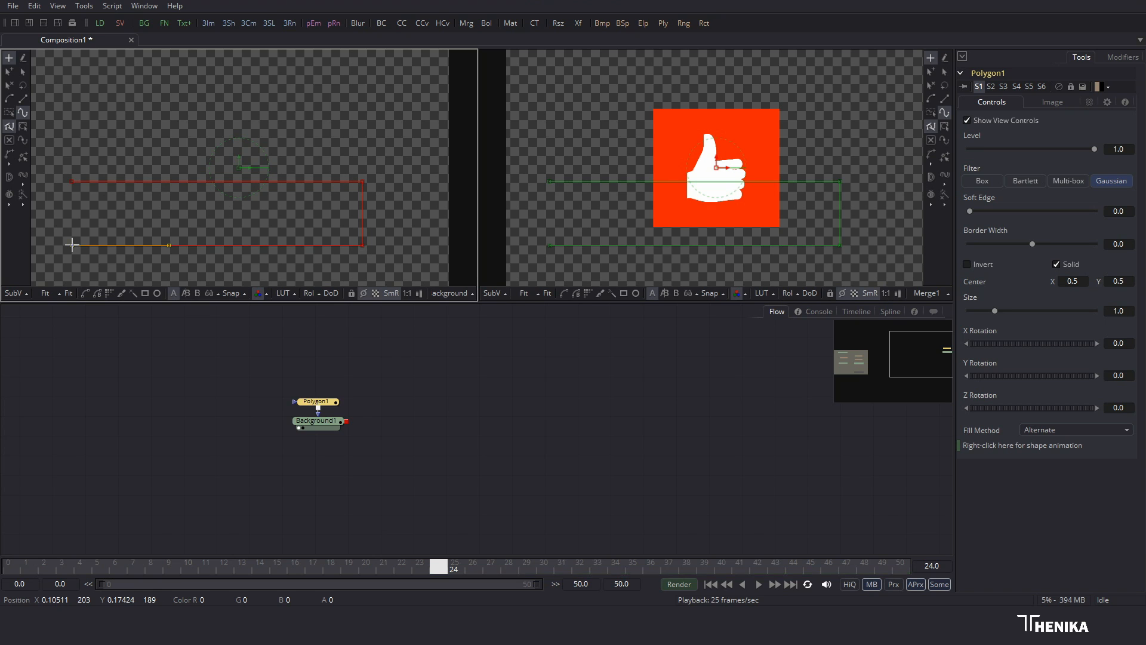
left_click(72, 182)
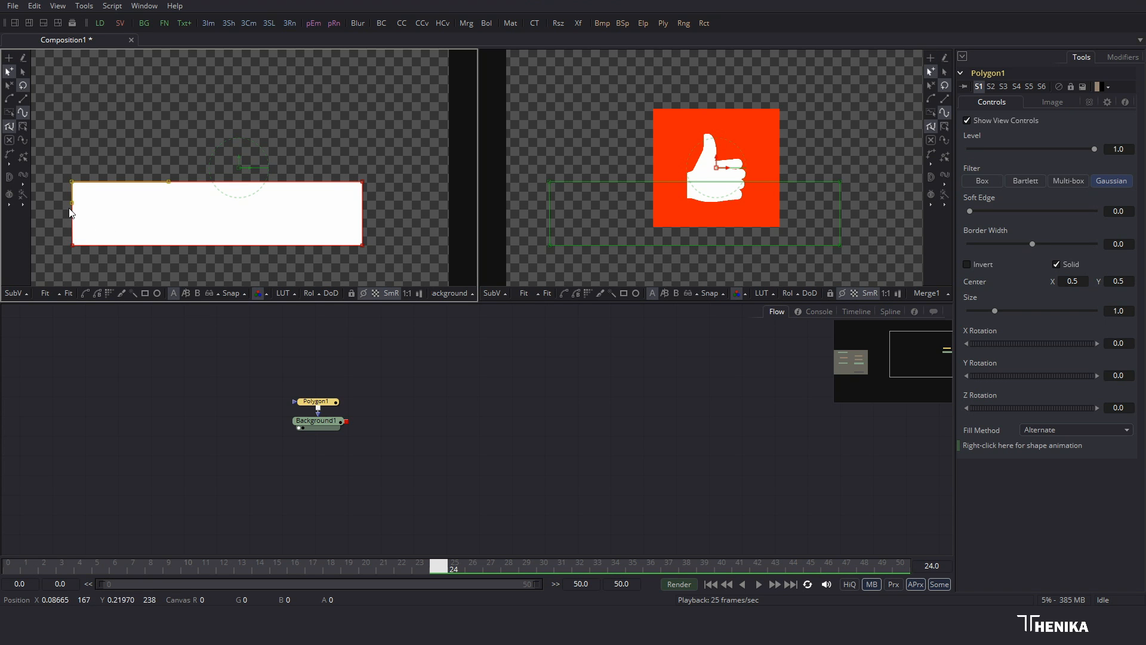
Step: Align the polygon's left corner points so that the rectangle's left edge is straight, and fit the whole frame in the viewer
left_click_drag(109, 201, 289, 113)
scroll(239, 219, "up", 3)
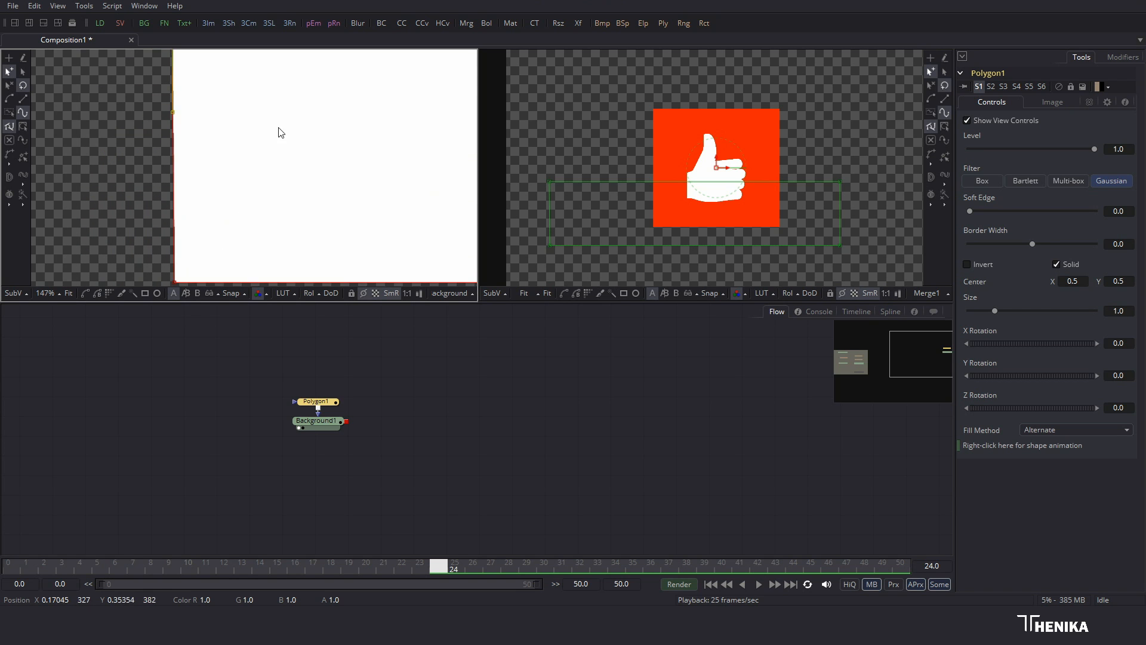
scroll(289, 113, "down", 2)
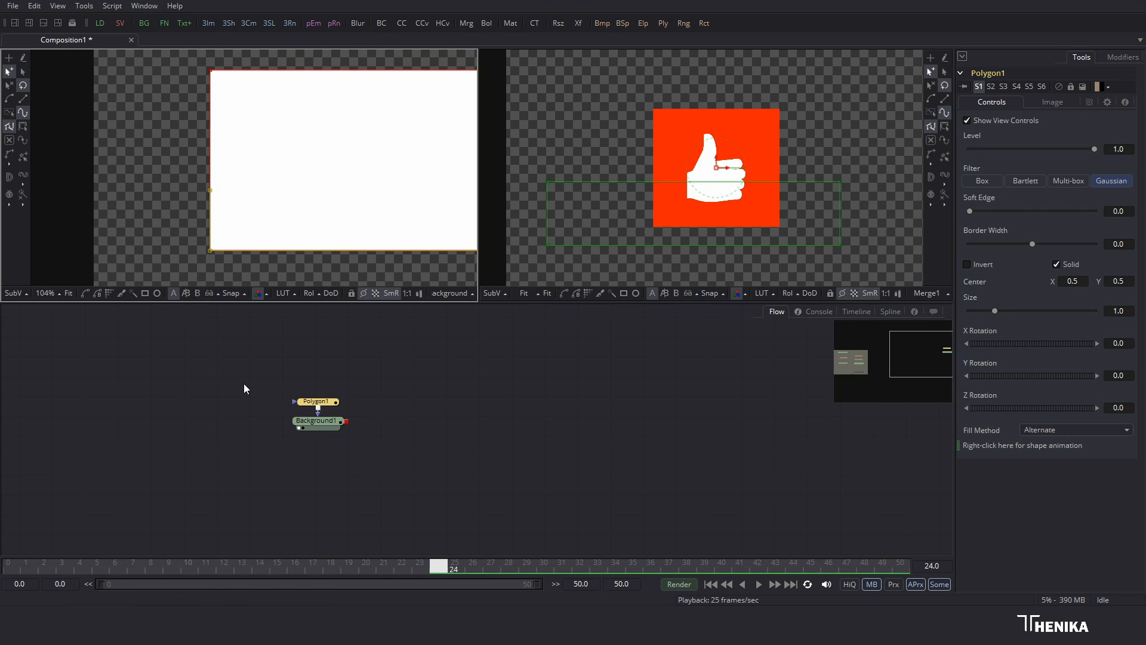
left_click(68, 293)
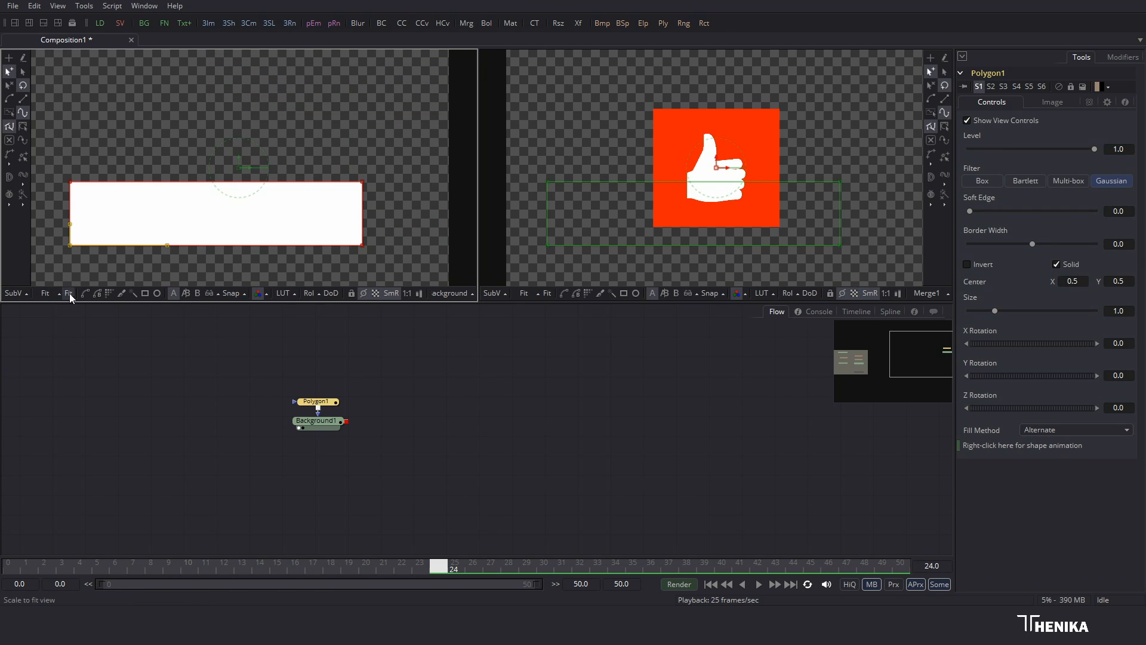
Step: Group the polygon and background nodes and rename the group Block 1
left_click_drag(255, 378, 374, 441)
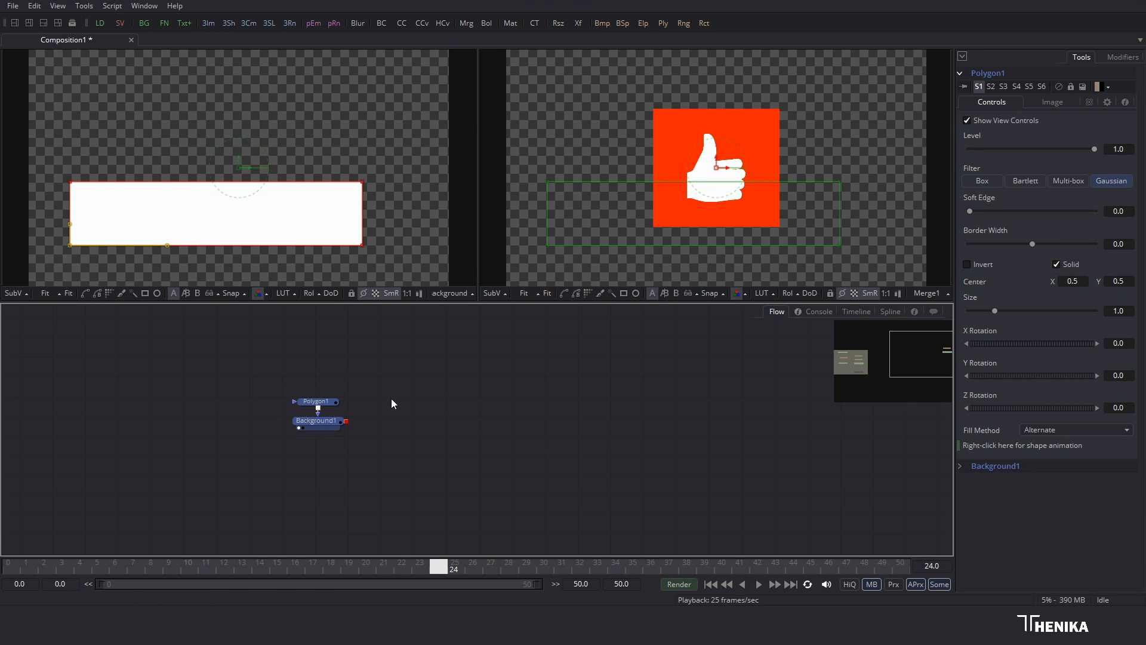
key("ctrl+g")
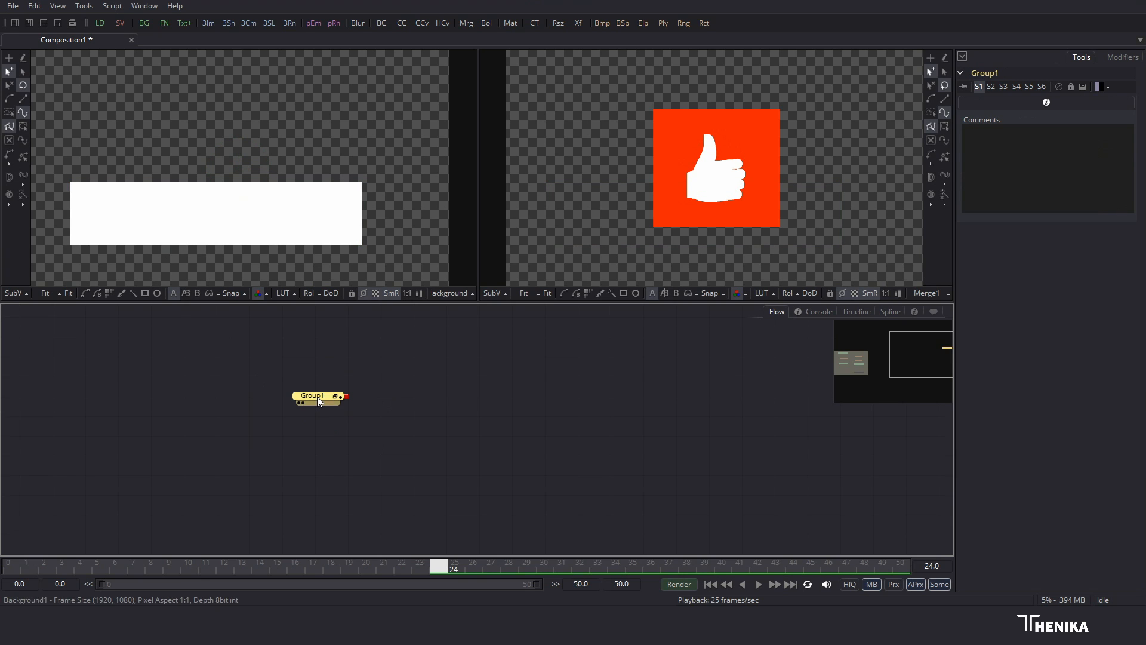
key("F2")
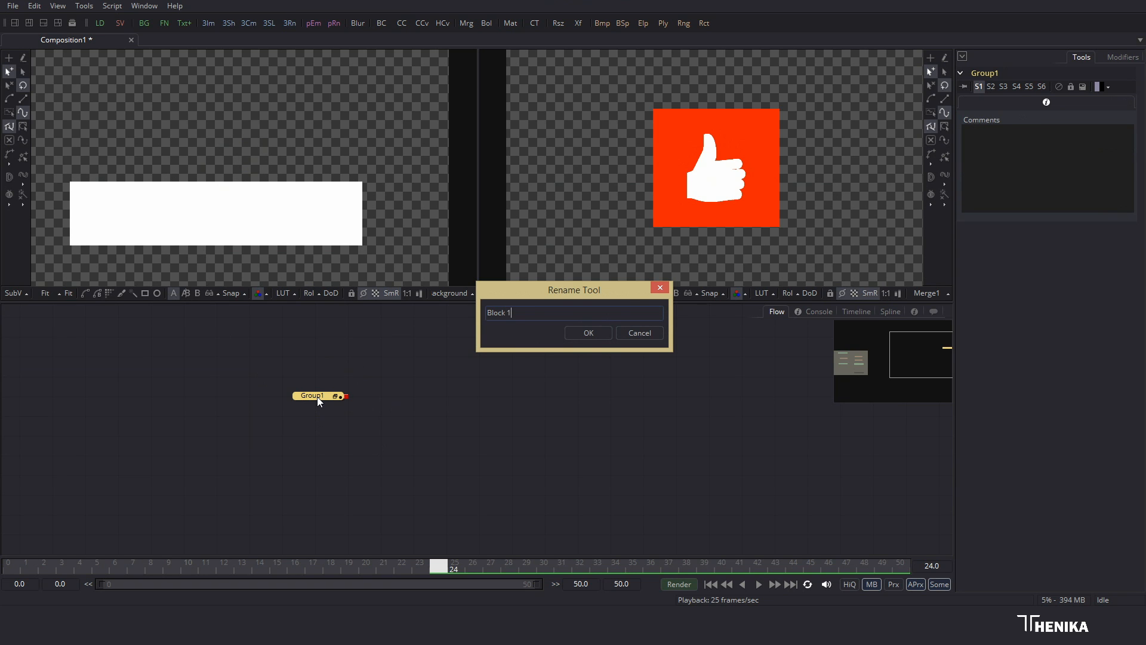
type("Block 1")
key("Return")
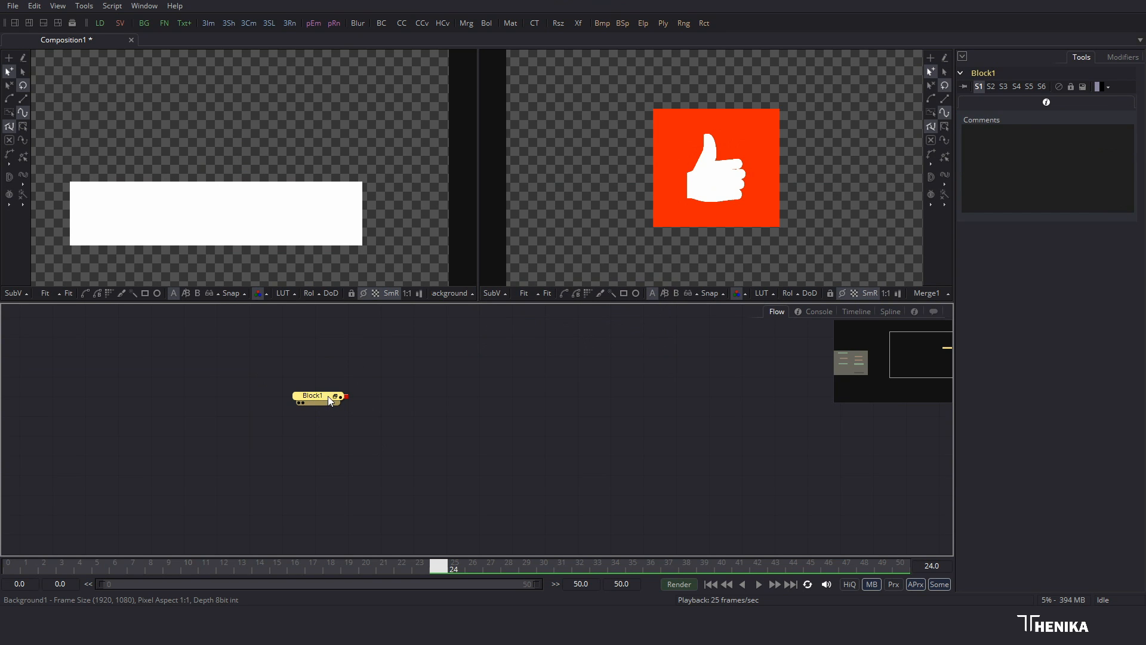
Step: Expand the Block1 group and keyframe the polygon's shape at frame 24
left_click(335, 396)
left_click(316, 401)
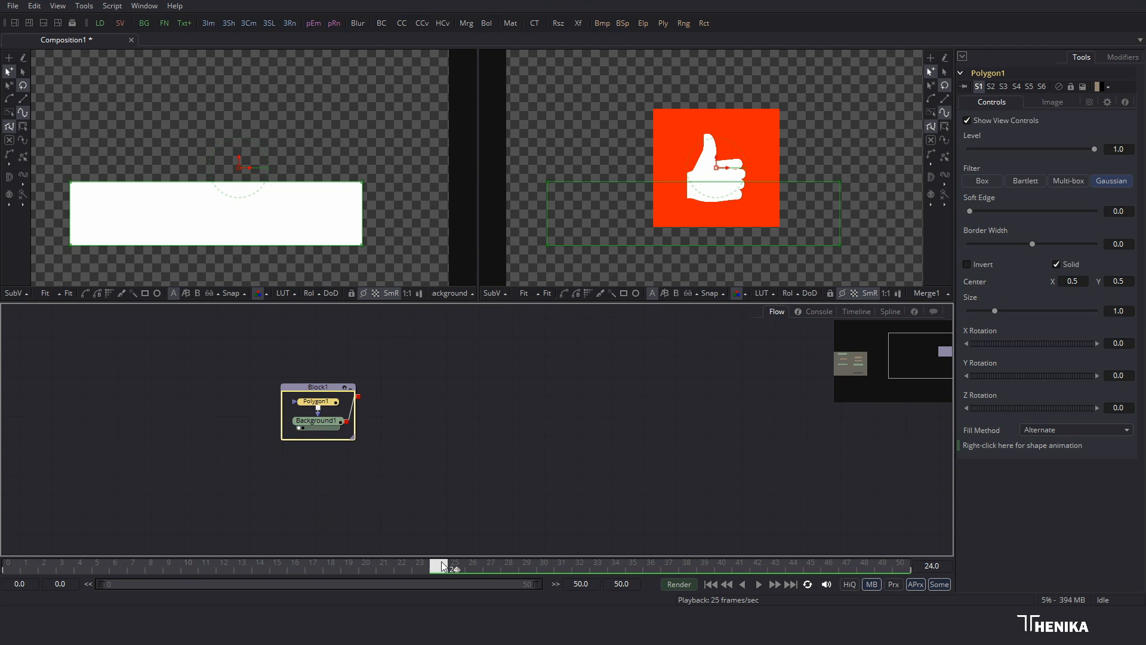
right_click(1034, 446)
left_click(1054, 452)
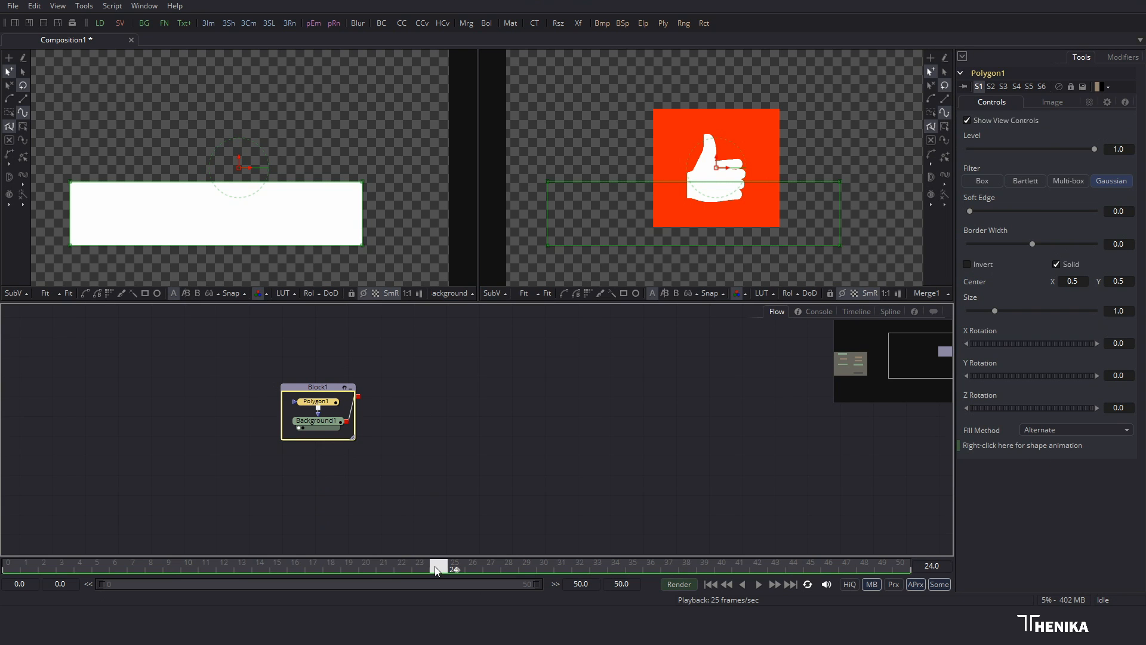
Step: At frame 8, move the polygon's two right corner points close to its left edge
left_click(153, 571)
left_click_drag(339, 161, 74, 223)
left_click_drag(102, 221, 337, 196)
Step: Nudge the selected corner points left until the rectangle collapses to a zero-width line, and keyframe the shape at frame 8
scroll(340, 199, "up", 4)
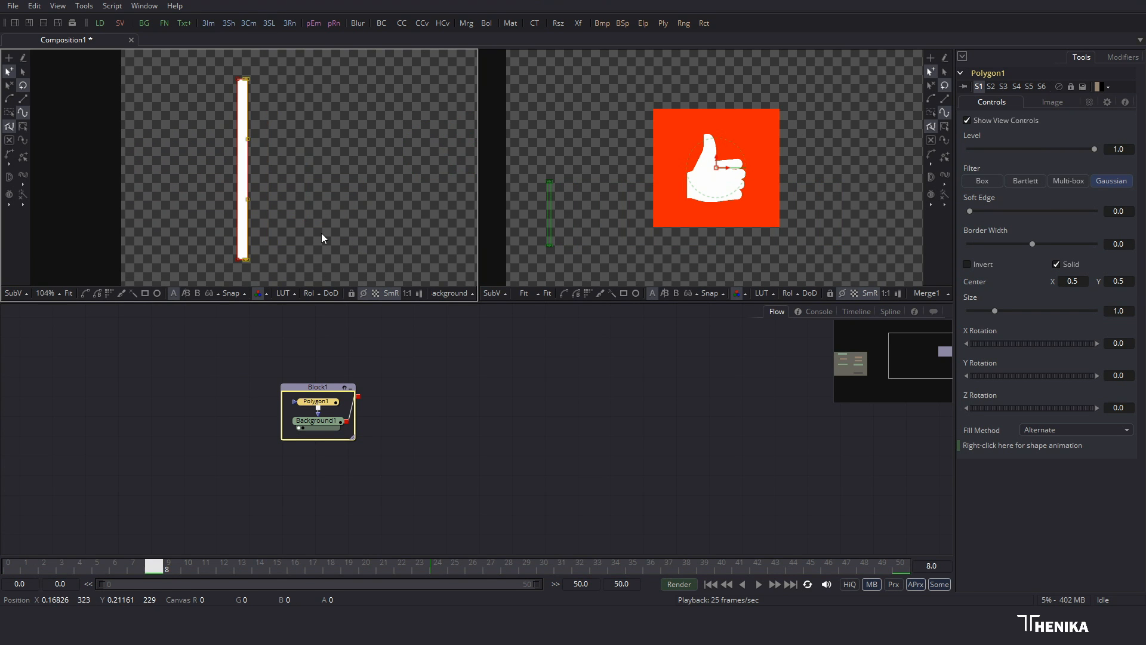
key("Left")
key("Left")
key("Left")
key("Left")
key("Left")
key("Left")
key("Left")
key("Left")
key("Left")
key("Left")
key("Left")
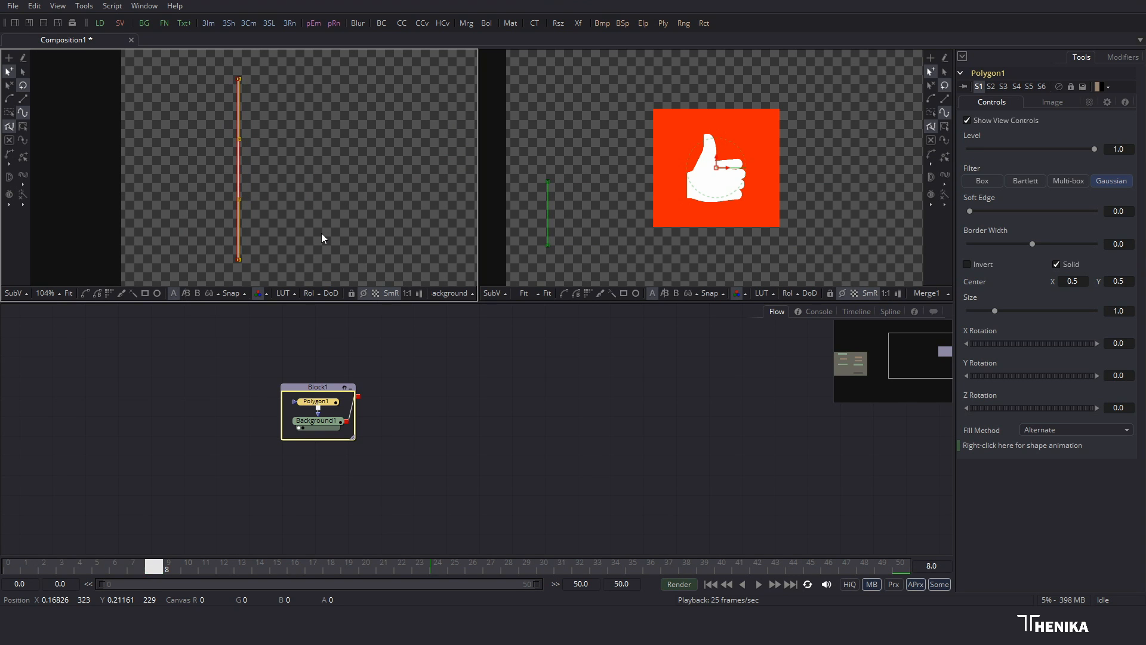
scroll(241, 216, "up", 5)
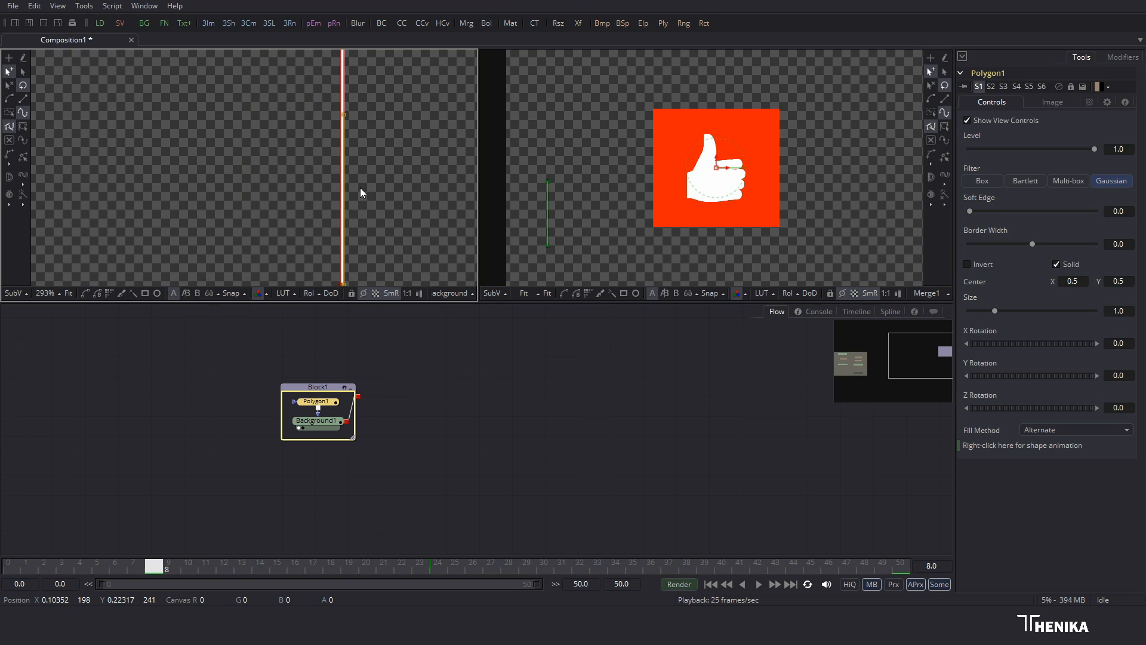
scroll(365, 99, "up", 5)
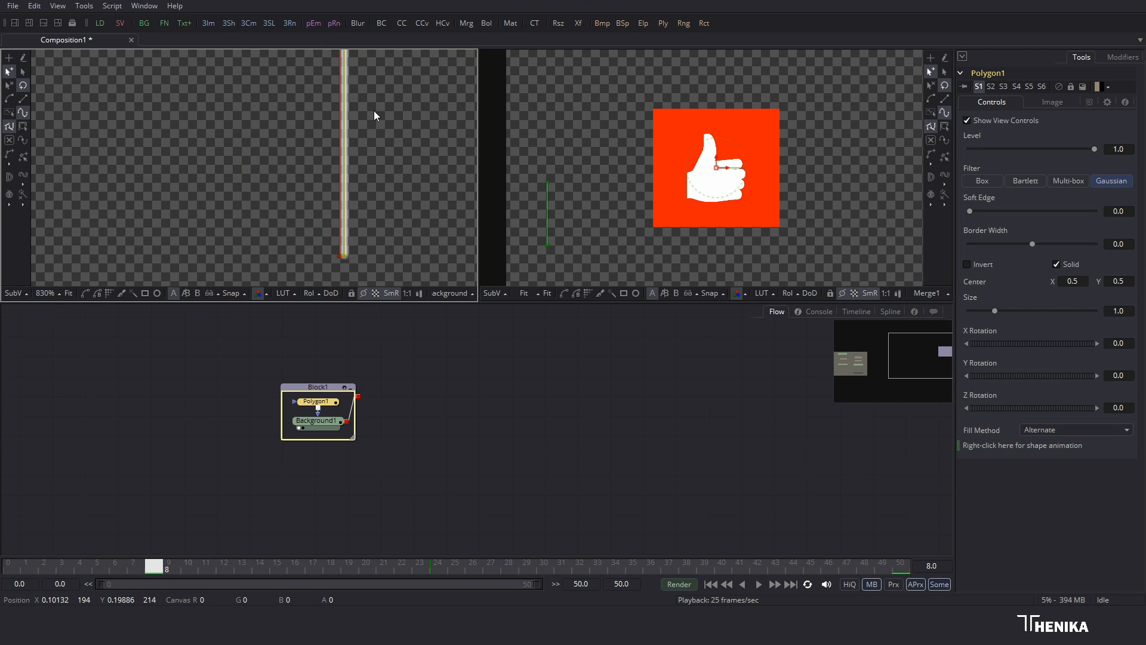
scroll(373, 110, "down", 3)
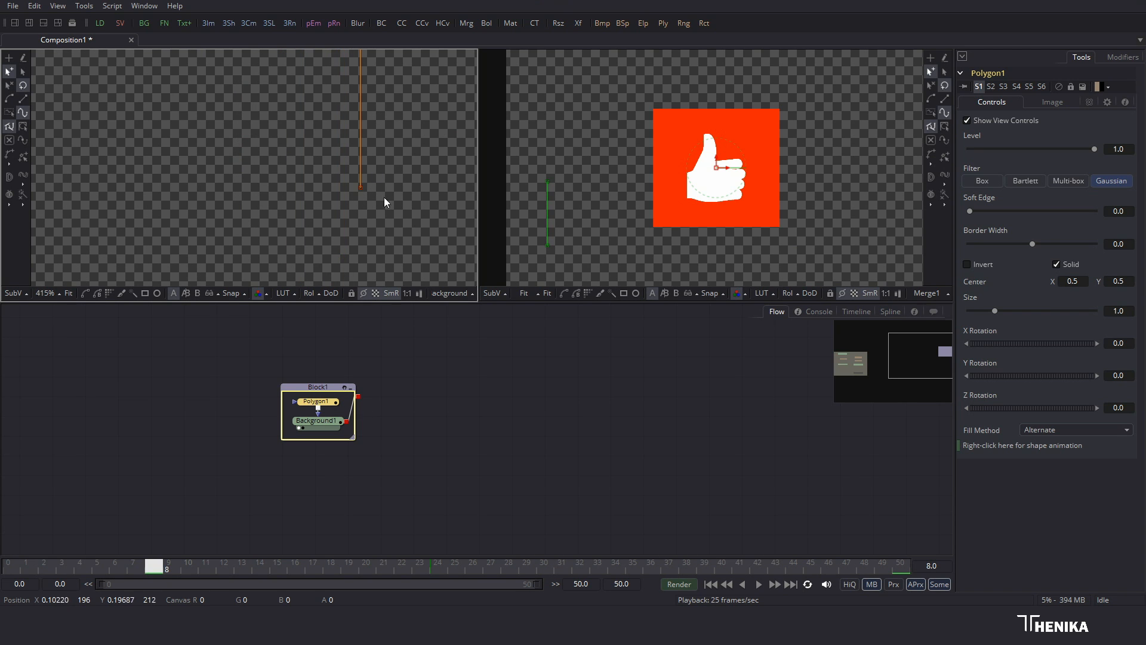
left_click(67, 293)
right_click(1026, 446)
left_click(1055, 452)
Step: Play the block's reveal animation from frame 0 to check it
left_click_drag(152, 567, 15, 567)
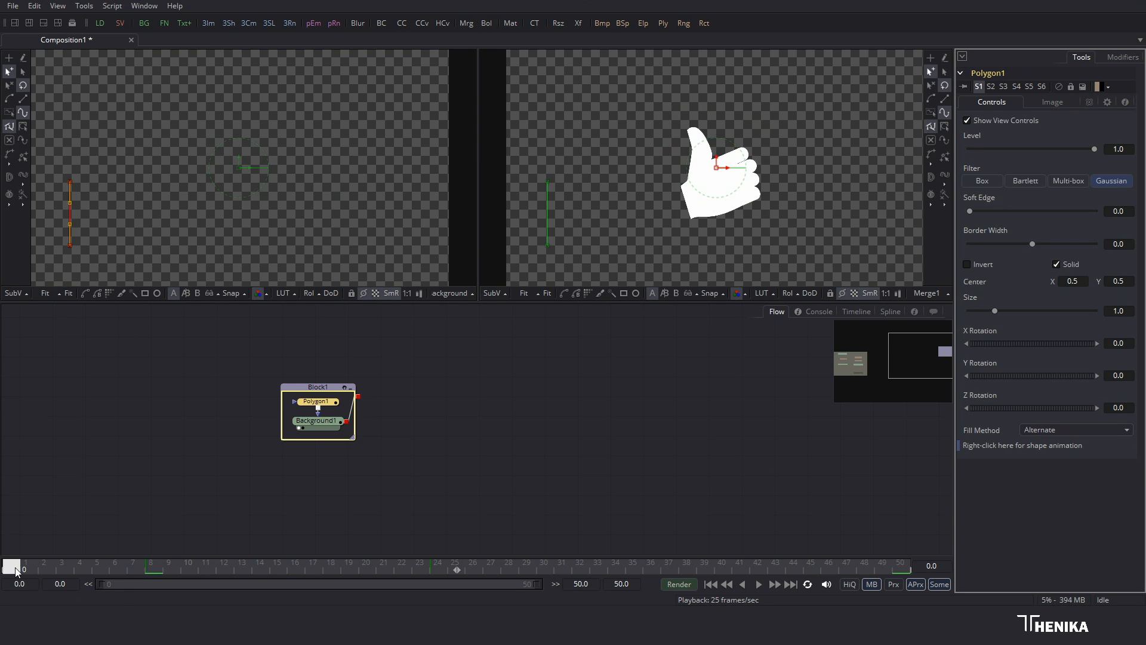
left_click(759, 584)
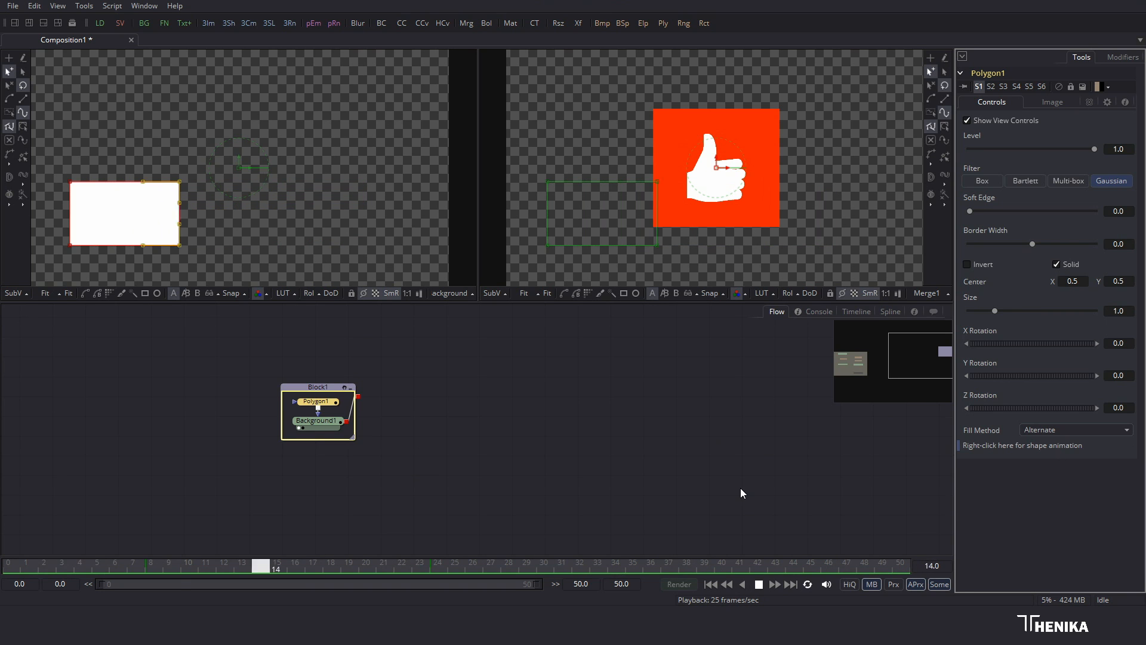
left_click(758, 585)
left_click(758, 585)
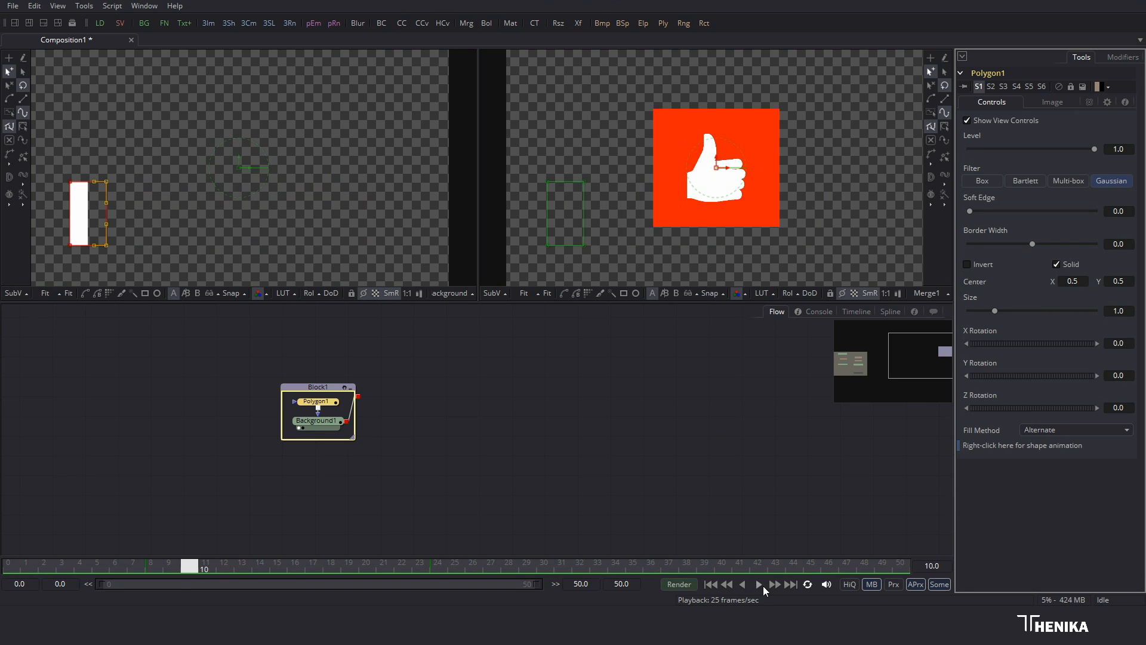
Step: Show the polygon's Polyline curve in the Spline editor, fit it in view and smooth both of its keyframes
left_click(888, 312)
left_click(69, 374)
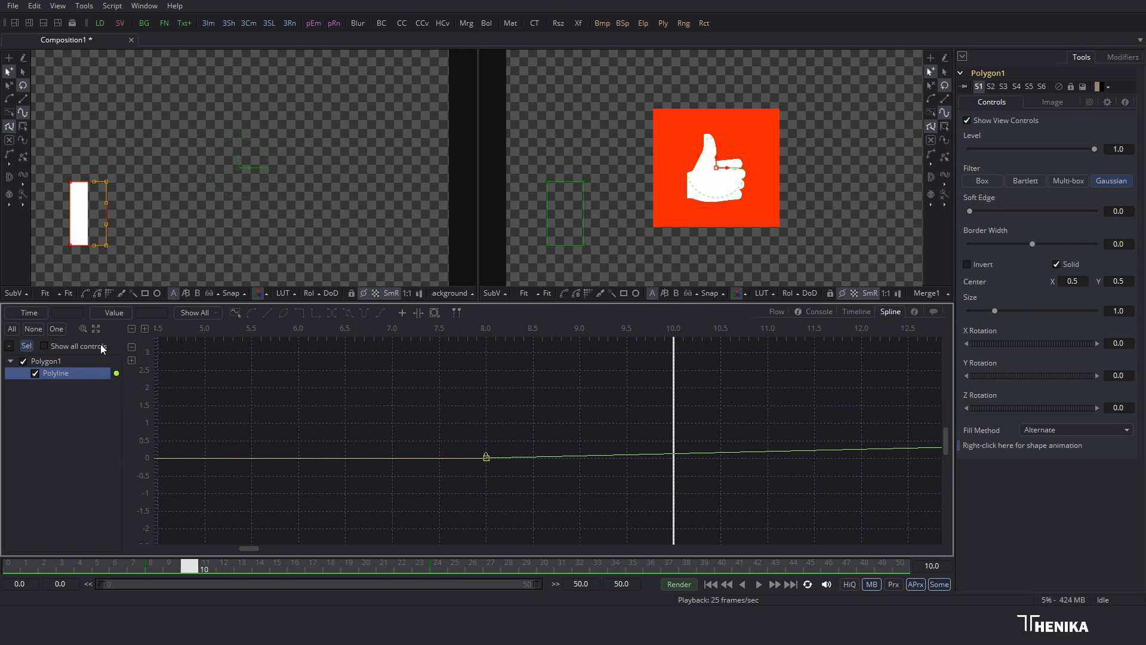
left_click(95, 329)
left_click_drag(905, 542, 174, 337)
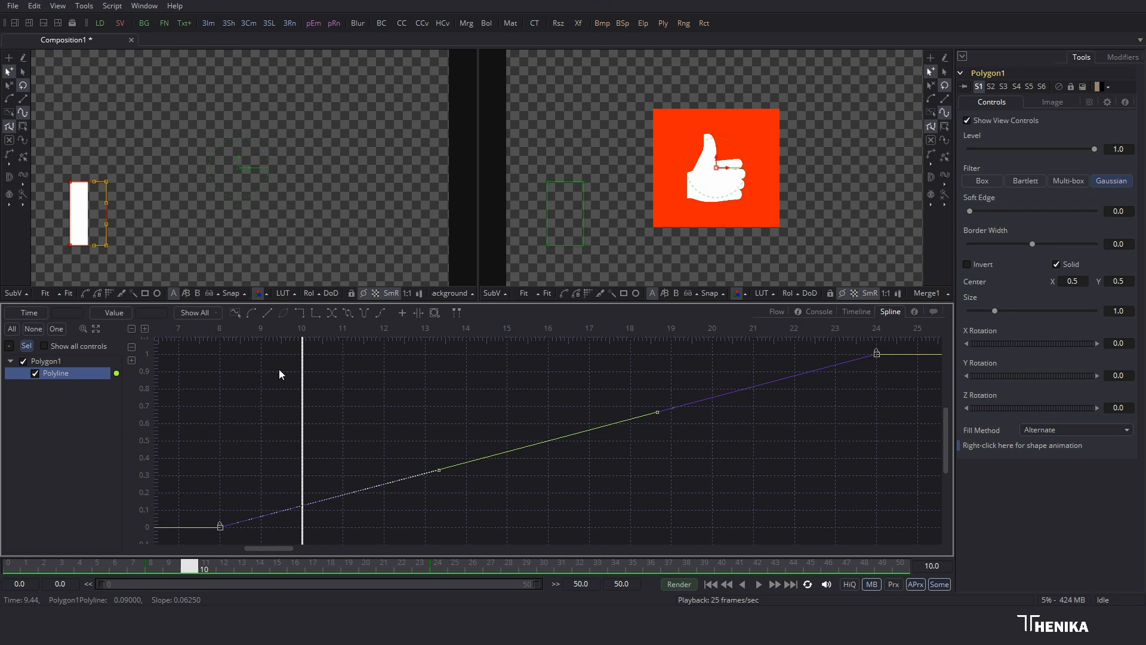
key("shift+s")
left_click(668, 399)
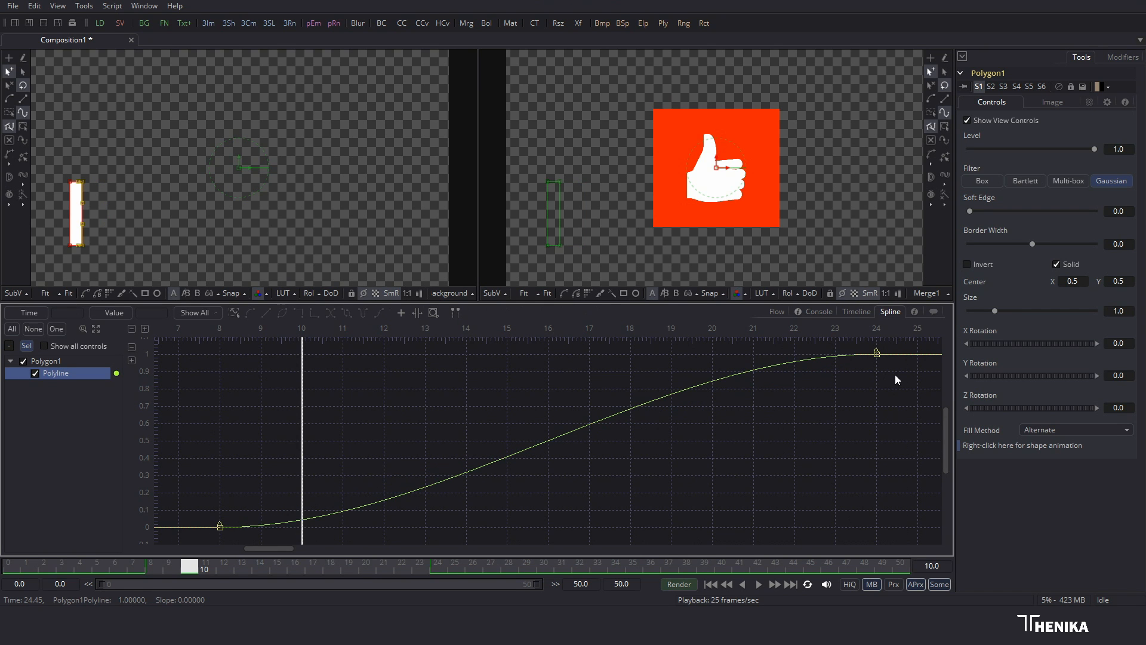
Step: Set the ease-in of the Polyline key at frame 24 to 70 and the ease-out of the key at frame 8 to 50
left_click_drag(895, 374, 799, 336)
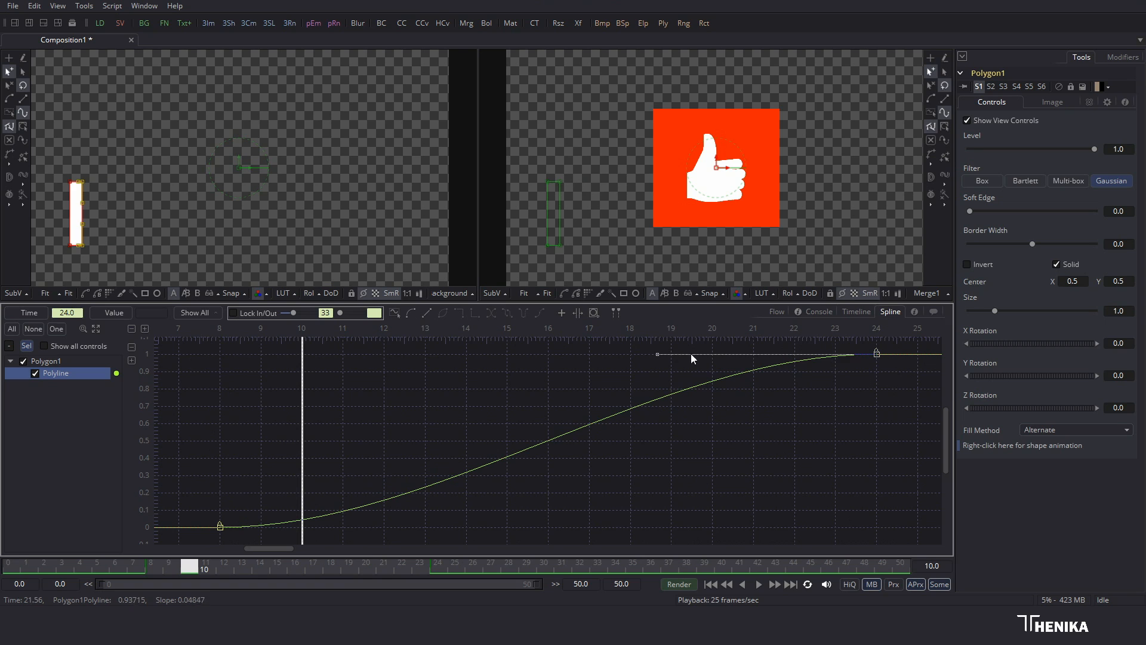
type("70")
key("Return")
left_click(221, 526)
left_click_drag(379, 310, 364, 307)
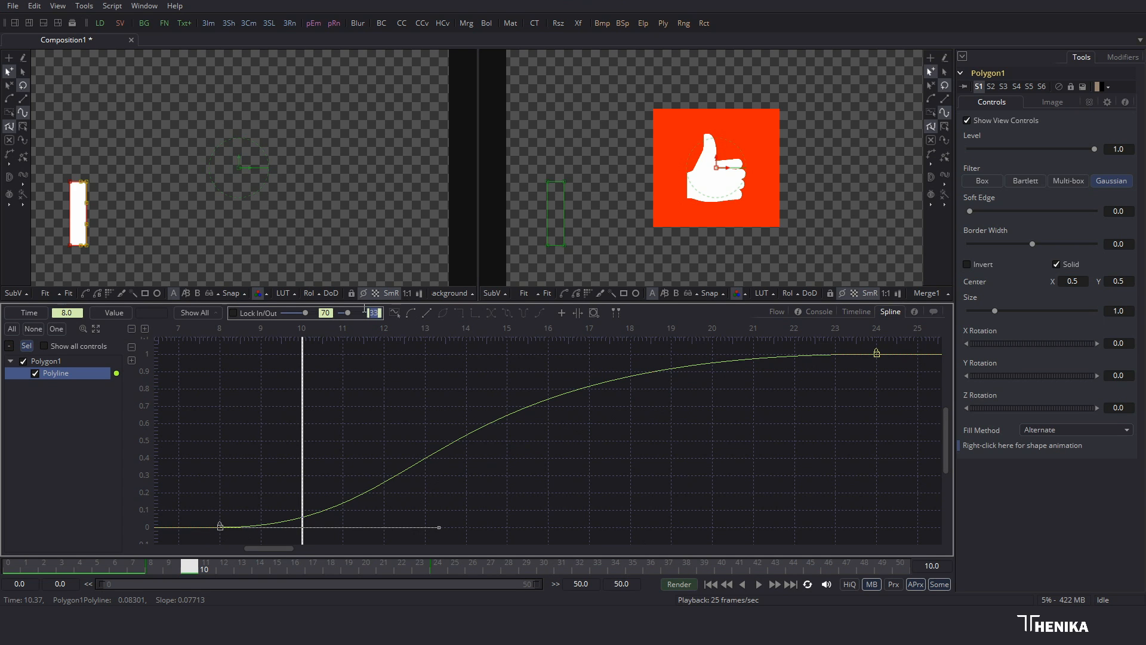
key("Return")
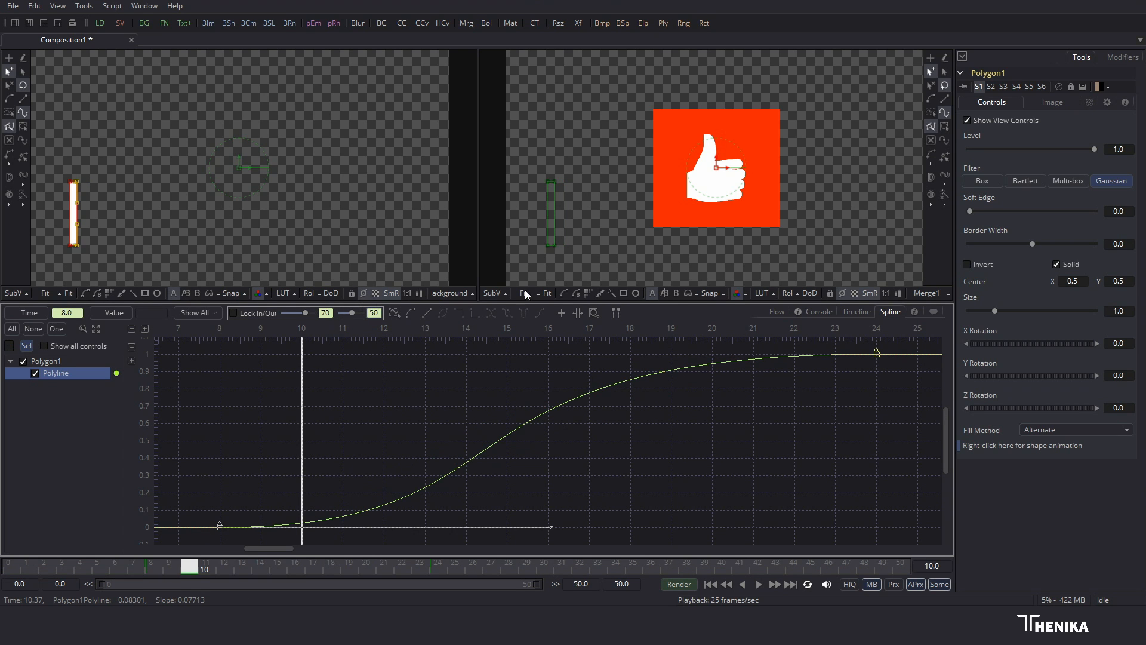
Step: Play the animation from frame 0 to check the block's eased reveal, and stop the playback
left_click(776, 311)
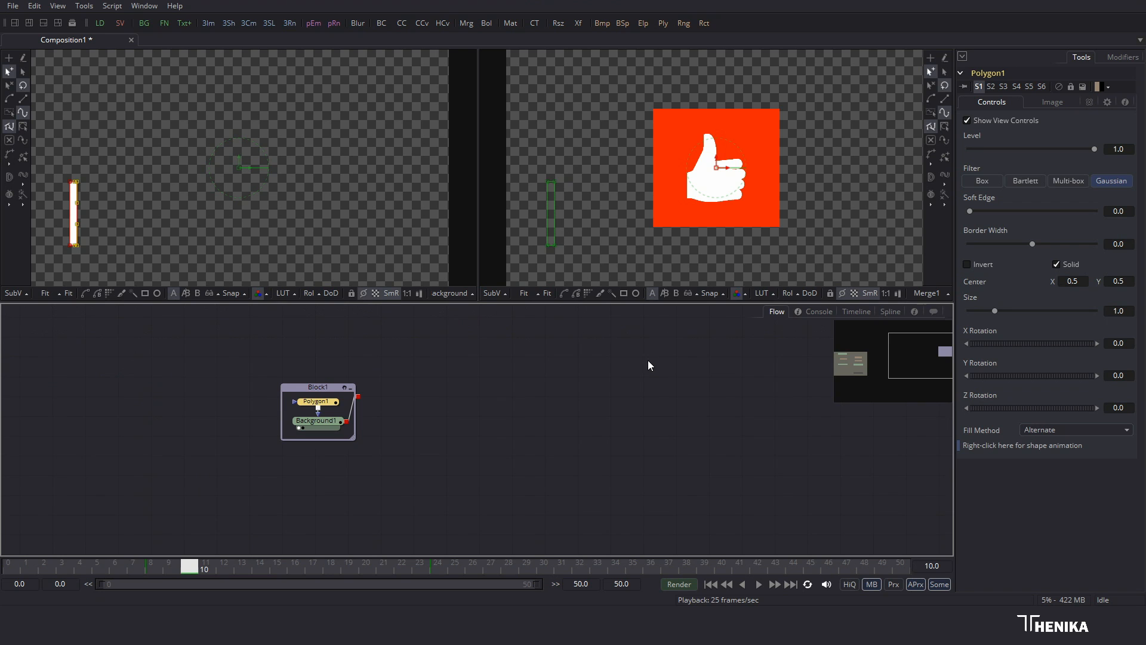
left_click(3, 570)
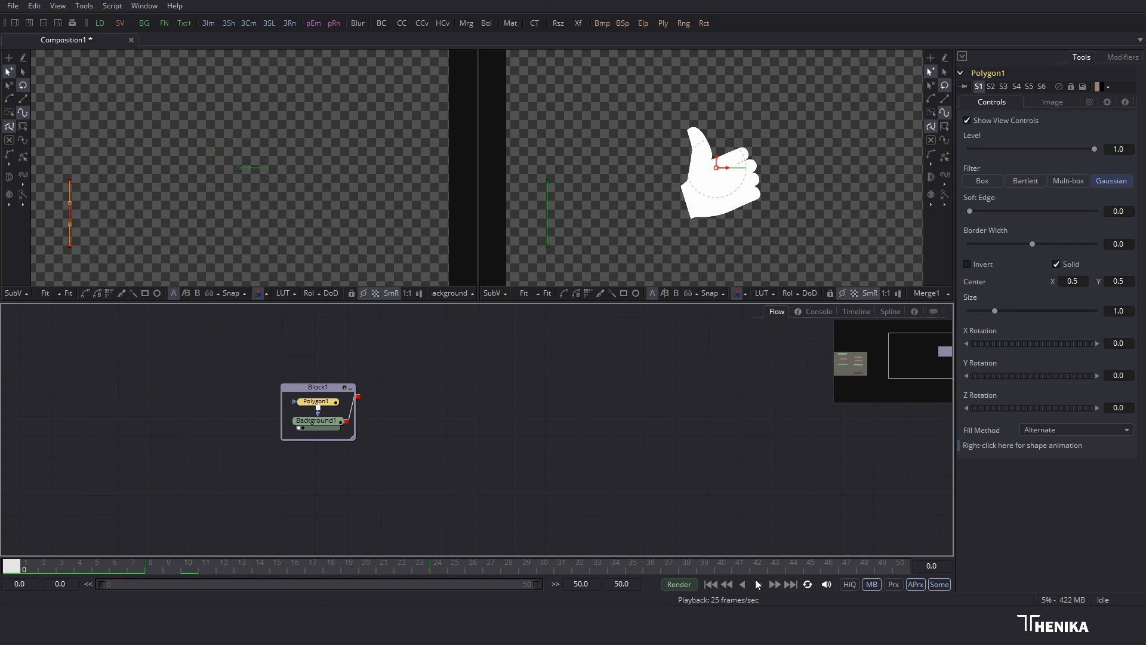
left_click(758, 584)
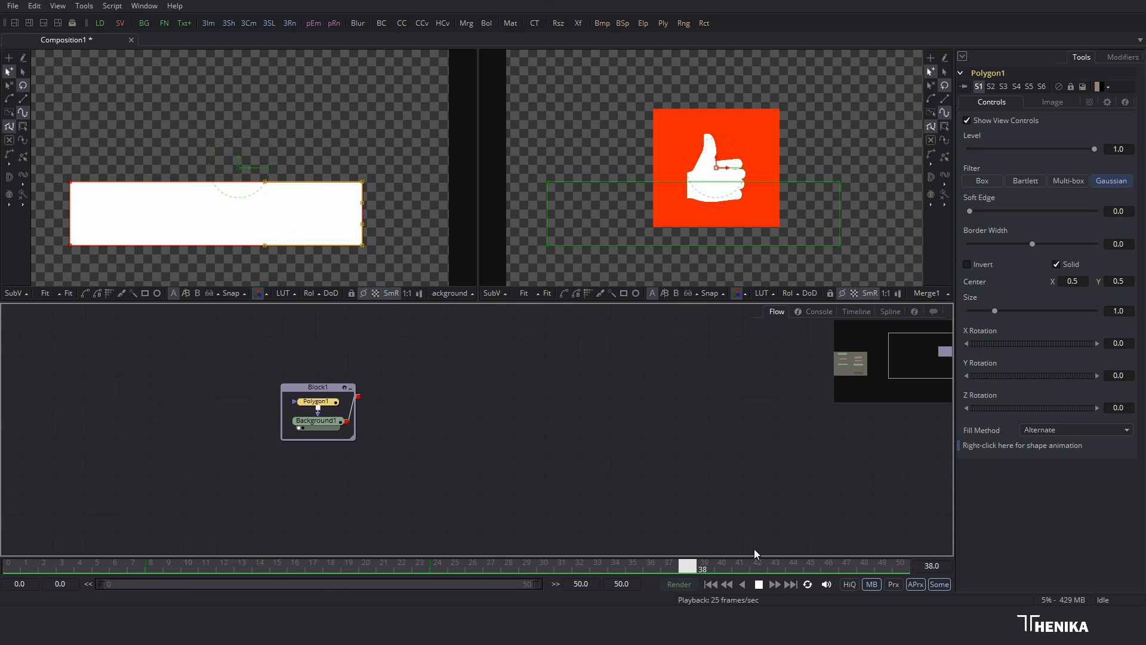
left_click(759, 584)
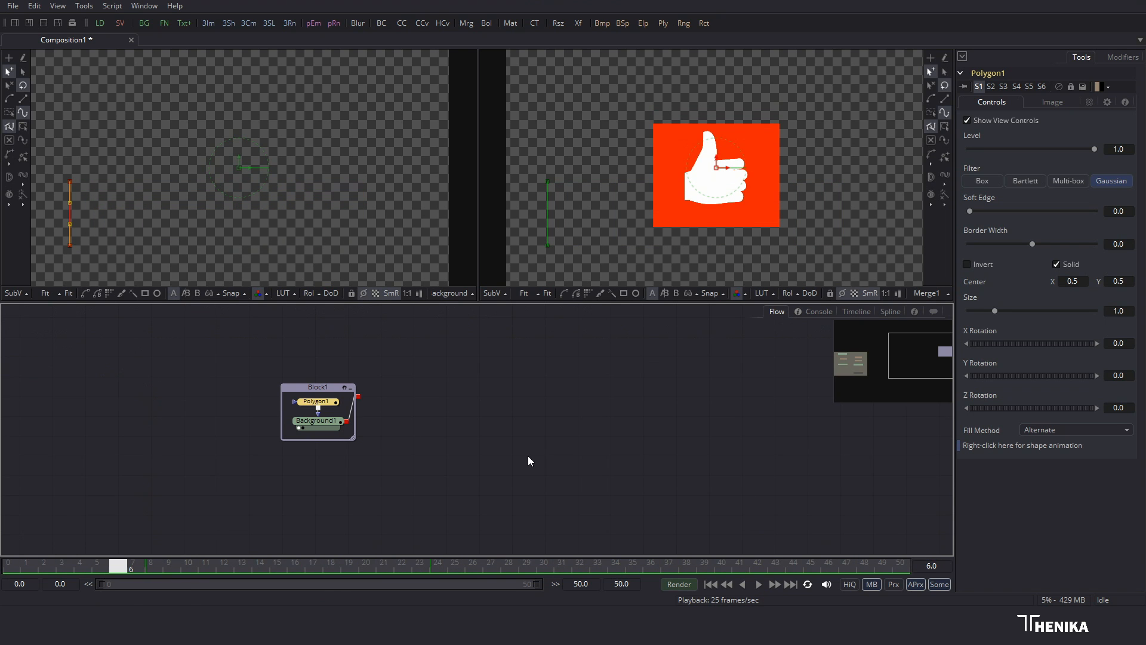
Step: Collapse the Block1 group and set its tile color to white (#ffffff)
left_click(351, 389)
left_click(318, 398)
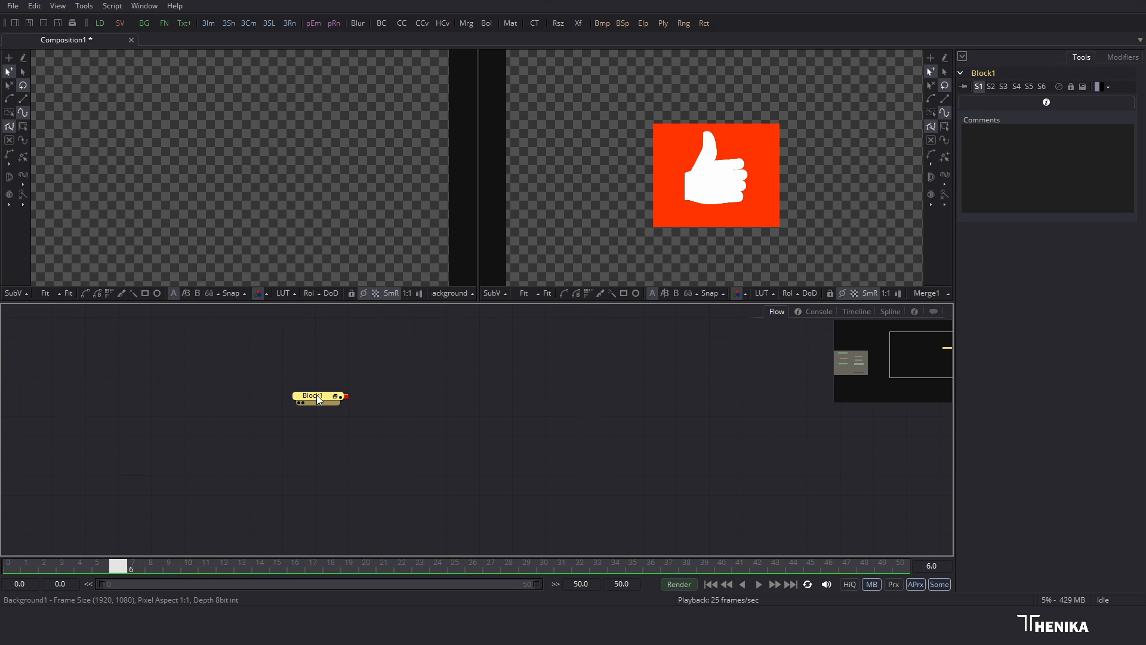
right_click(317, 398)
mouse_move(372, 309)
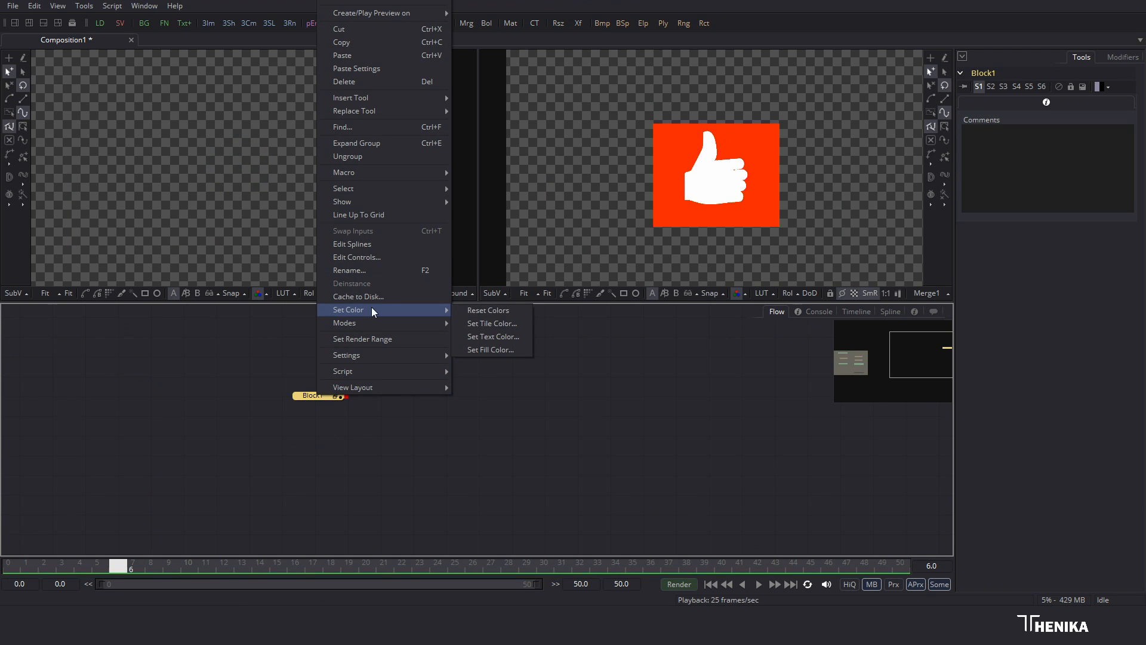
left_click(503, 323)
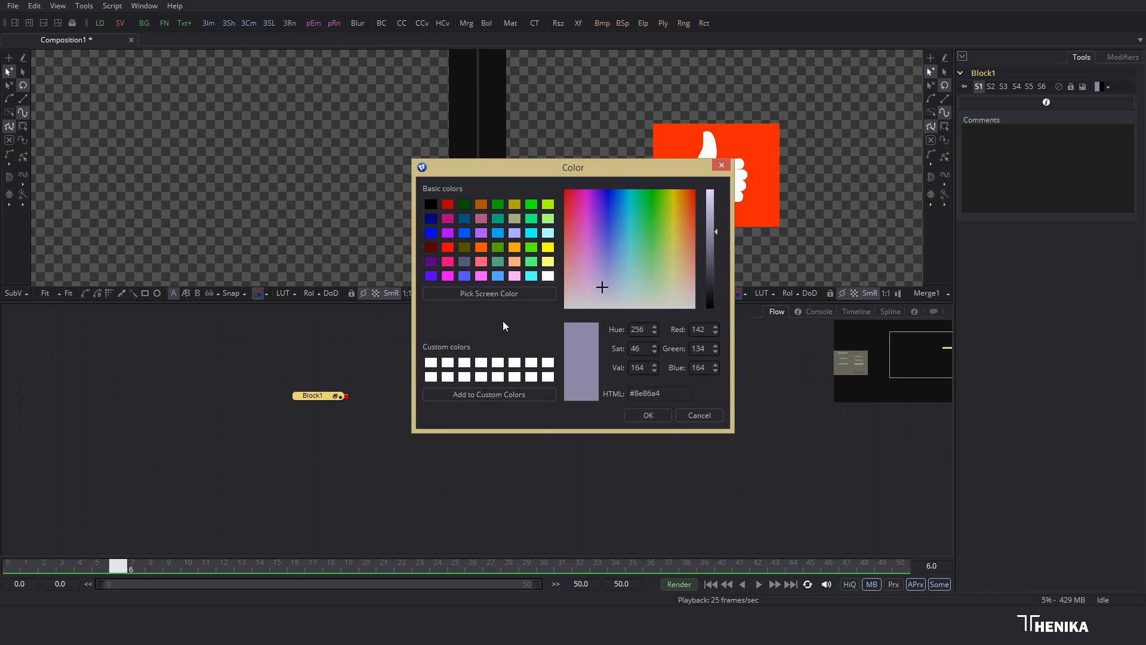
left_click(546, 276)
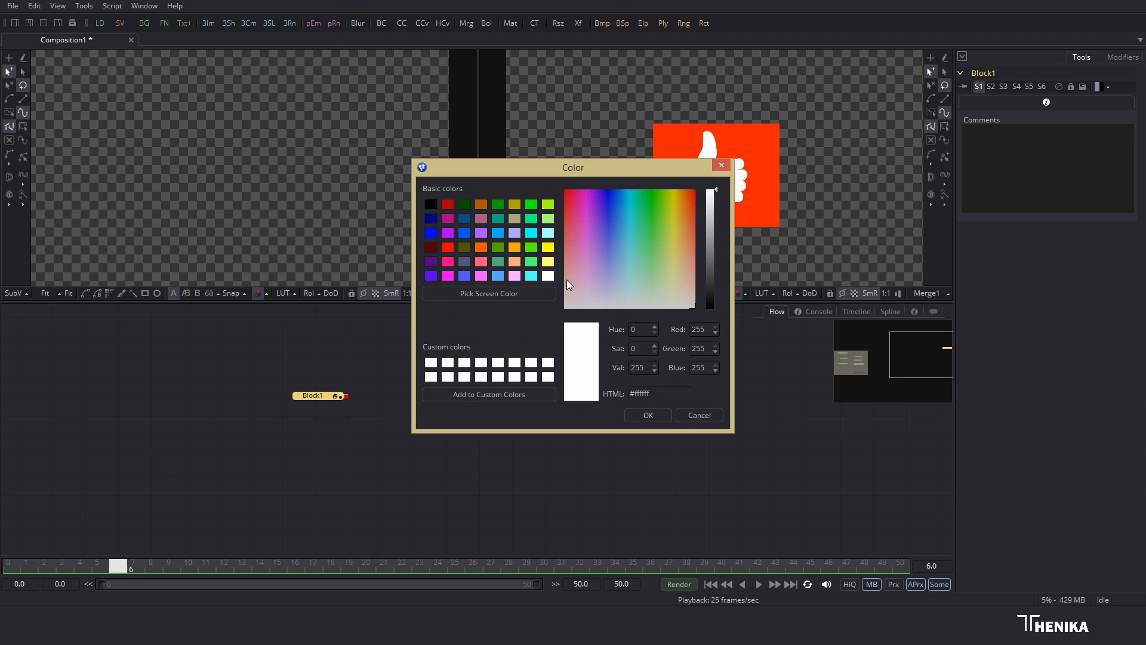
left_click(647, 413)
Step: Duplicate the Block1 group four times, stacking the copies below the original in the node flow
mouse_move(316, 400)
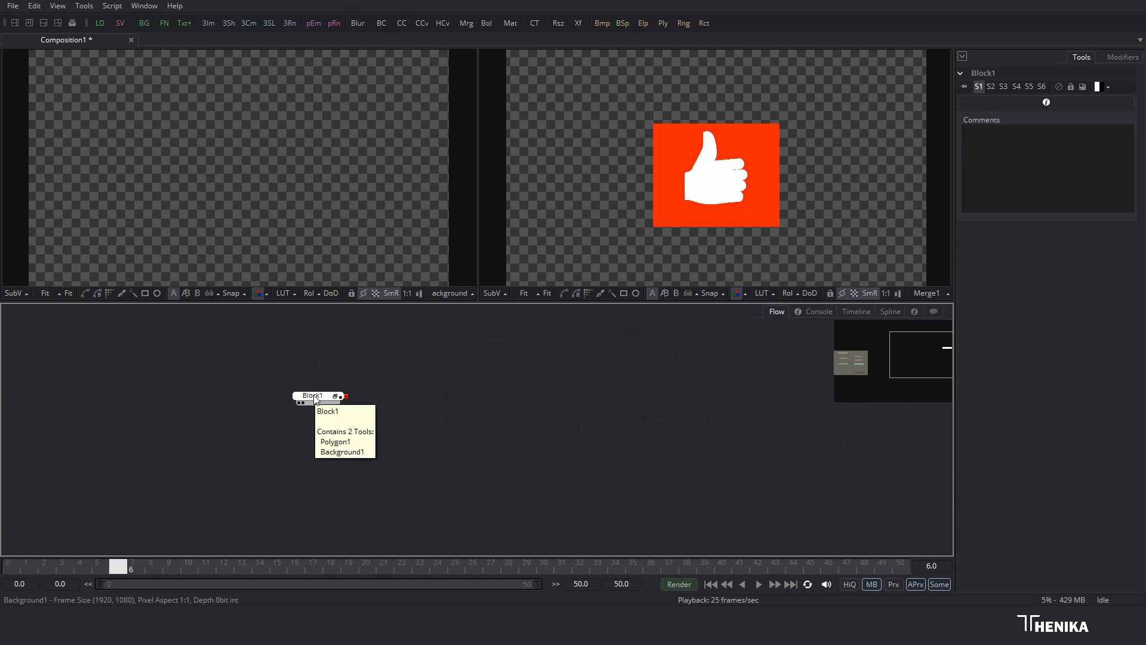
left_click(316, 399)
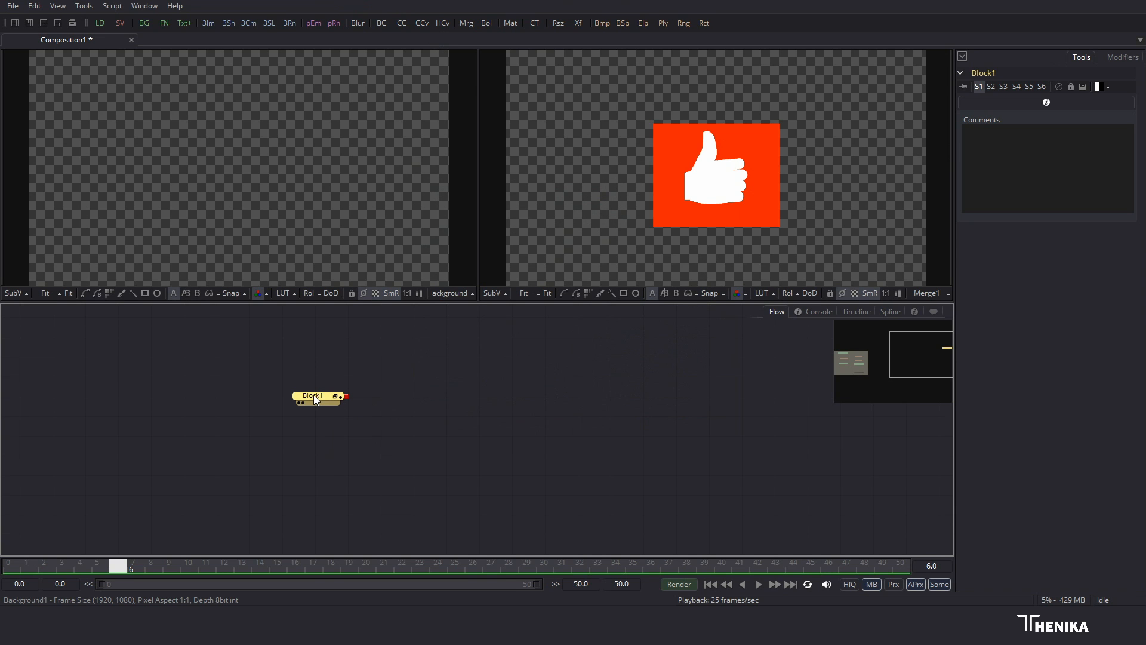
key("ctrl+v")
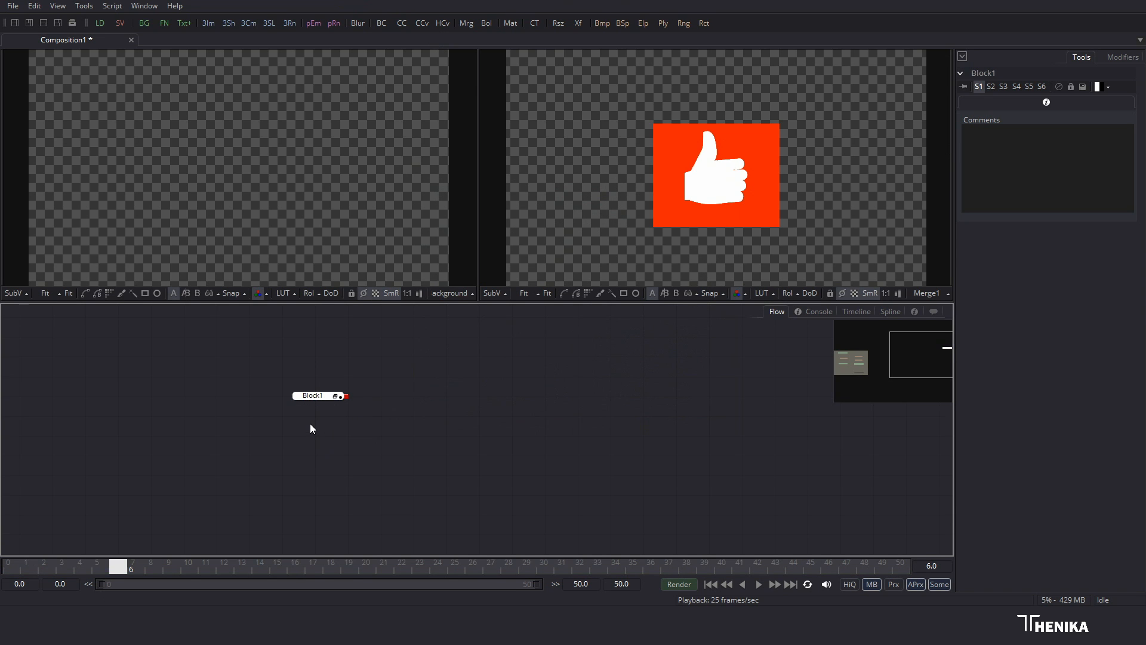
left_click(308, 456)
key("ctrl+v")
left_click(310, 482)
left_click(303, 499)
key("ctrl+v")
Step: Merge Block1 and its four copies in a chain of Merge nodes and view the final merge in the first viewer
left_click_drag(338, 423, 346, 397)
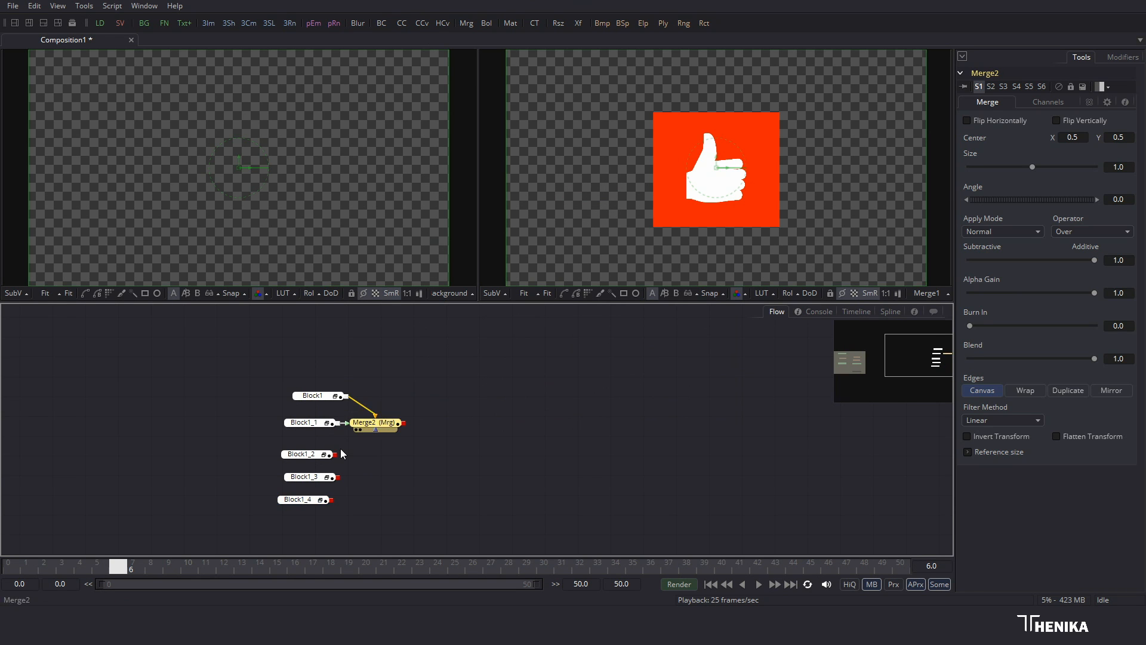
left_click_drag(341, 461, 404, 454)
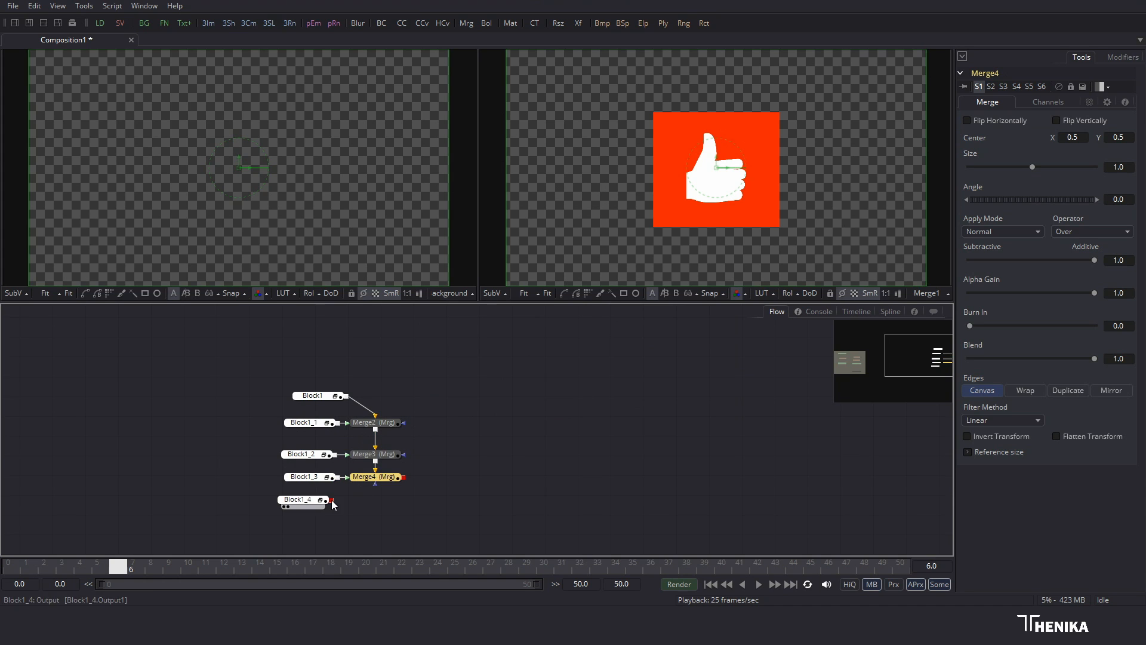
left_click_drag(332, 500, 404, 477)
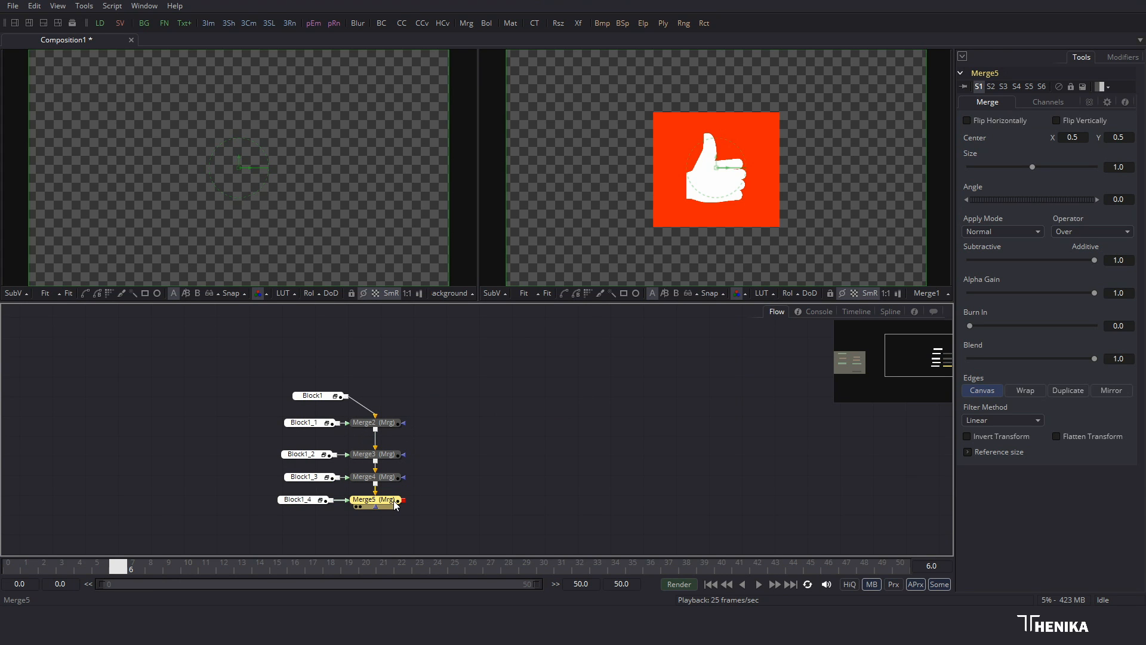
key("1")
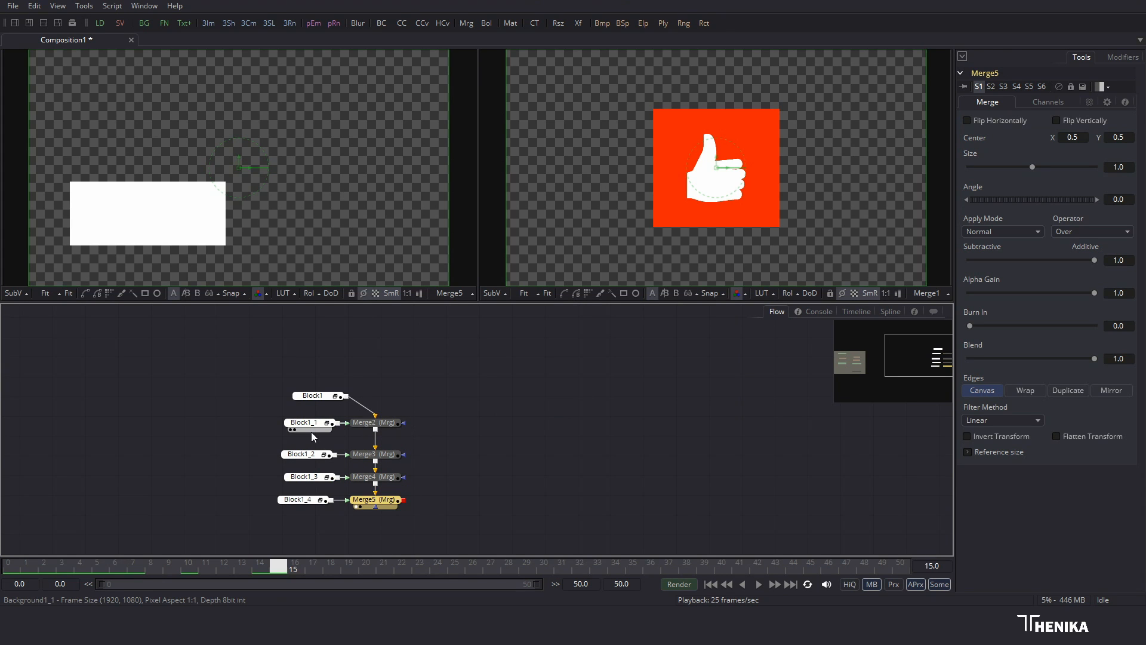
Step: Expand Block1_1, set its Background color to the orange-red sampled from the thumbs-up square, and collapse the group
left_click(328, 423)
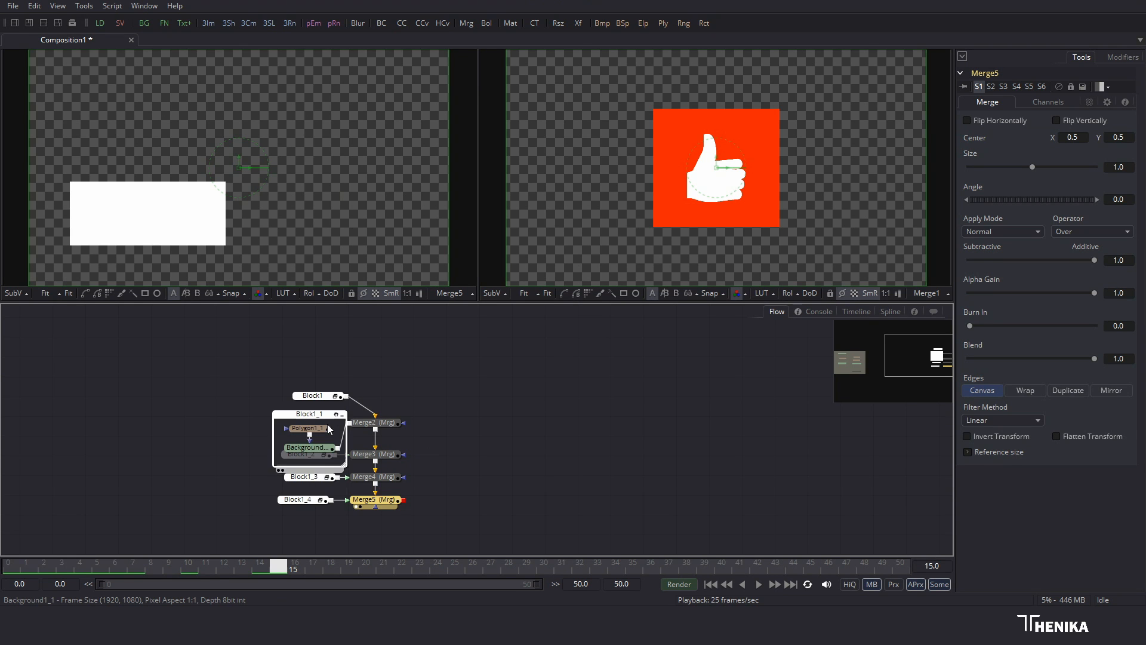
left_click(320, 449)
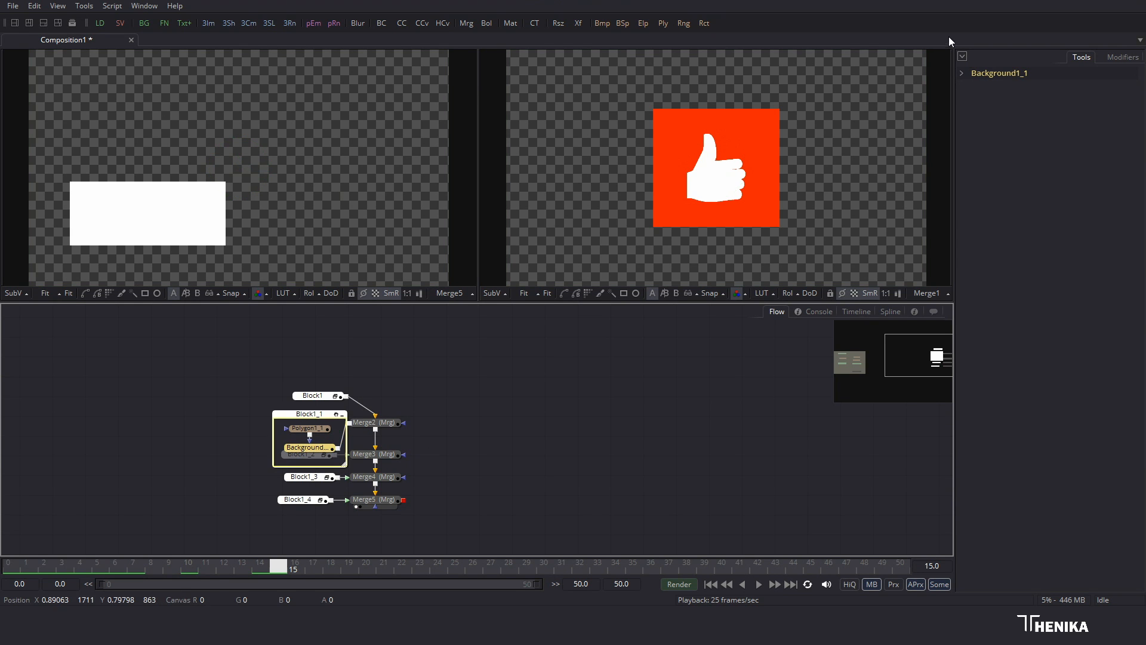
left_click(962, 73)
left_click_drag(975, 216, 731, 108)
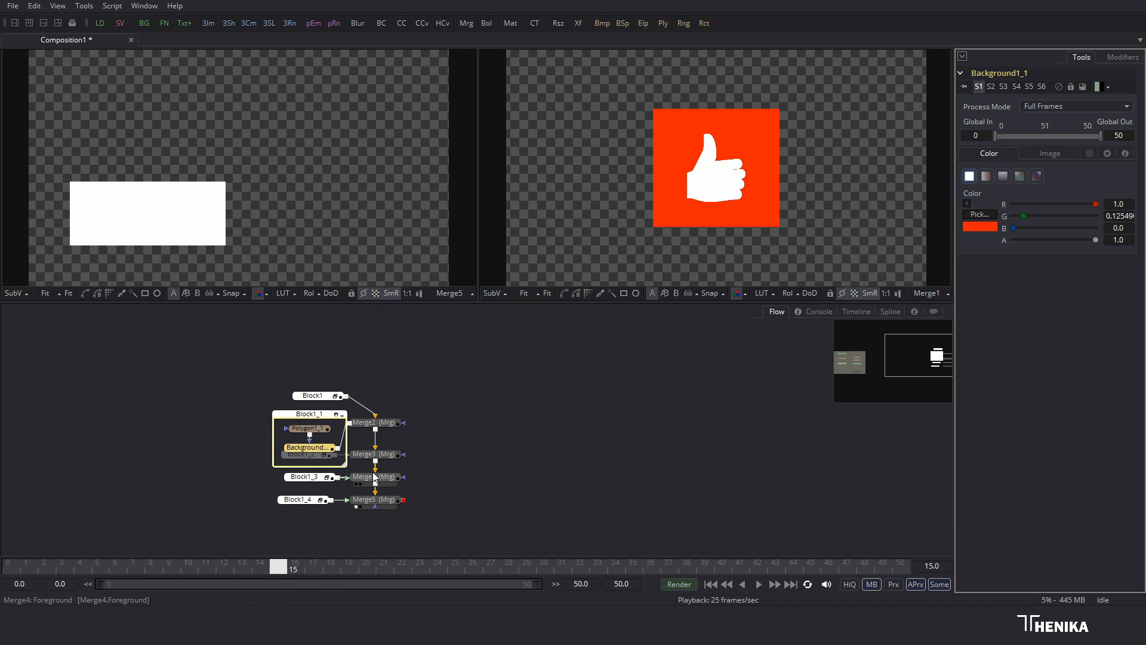
left_click(342, 415)
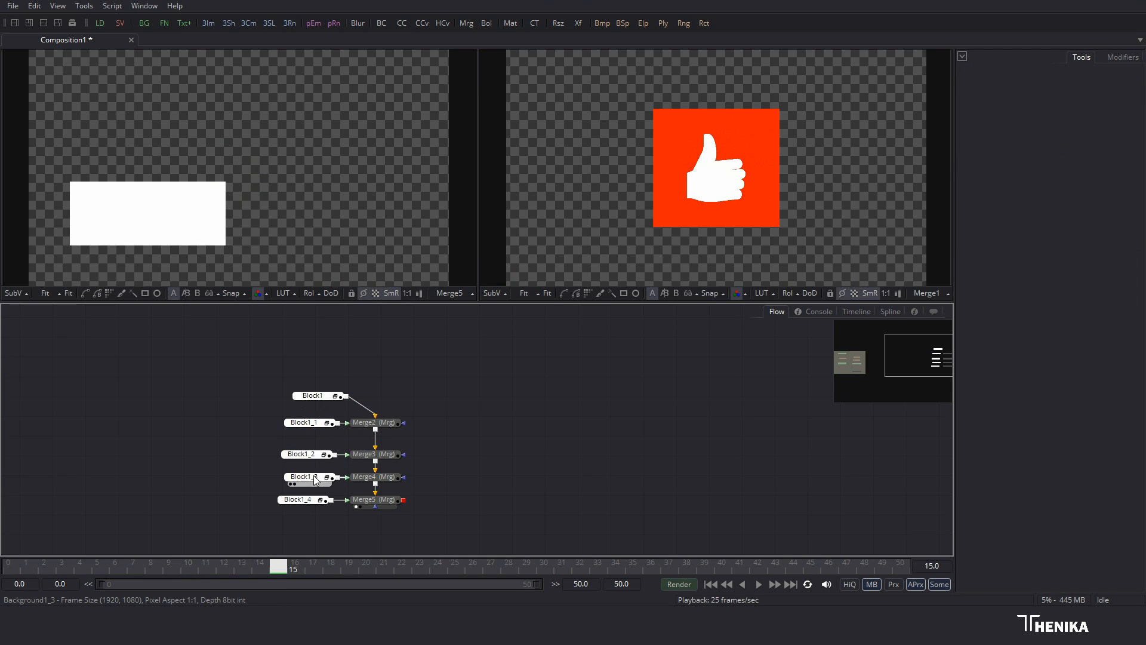
Step: Give the Background inside Block1_3 the same orange-red sampled from the thumbs-up square, and collapse the group
left_click(328, 477)
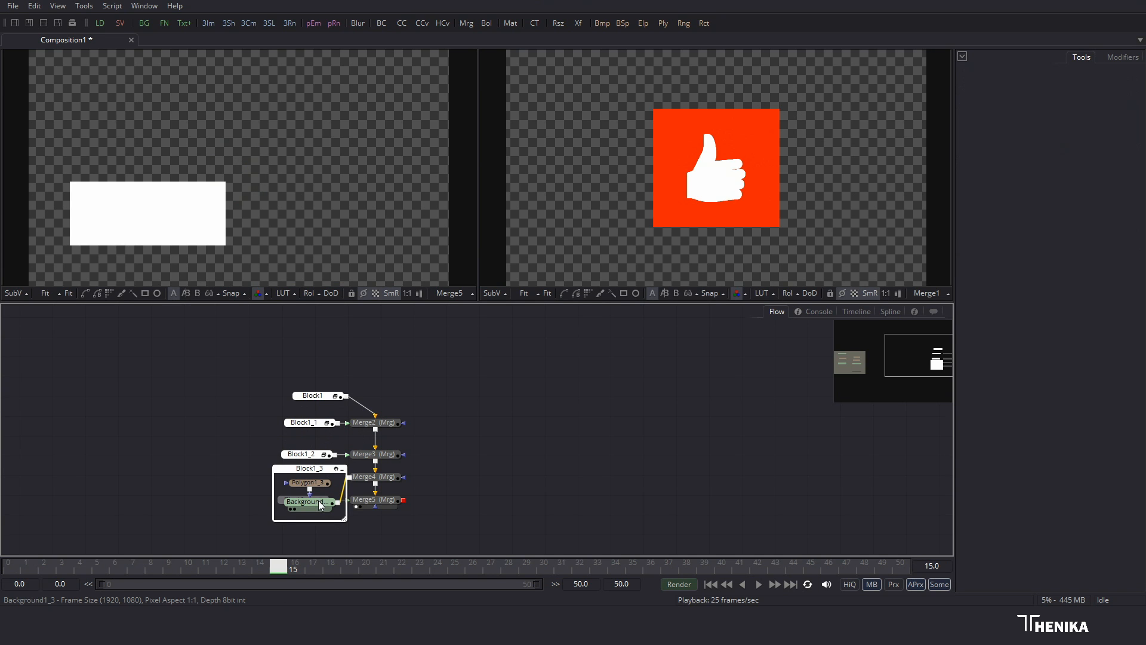
left_click(319, 500)
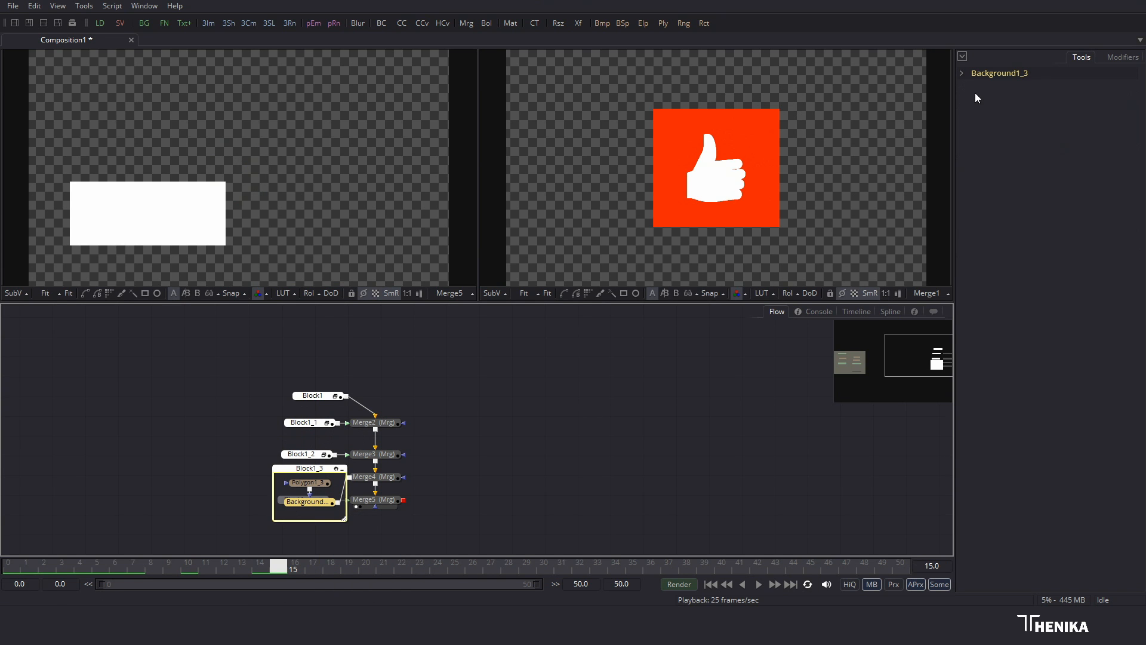
left_click(958, 73)
left_click_drag(979, 214, 770, 111)
left_click(341, 468)
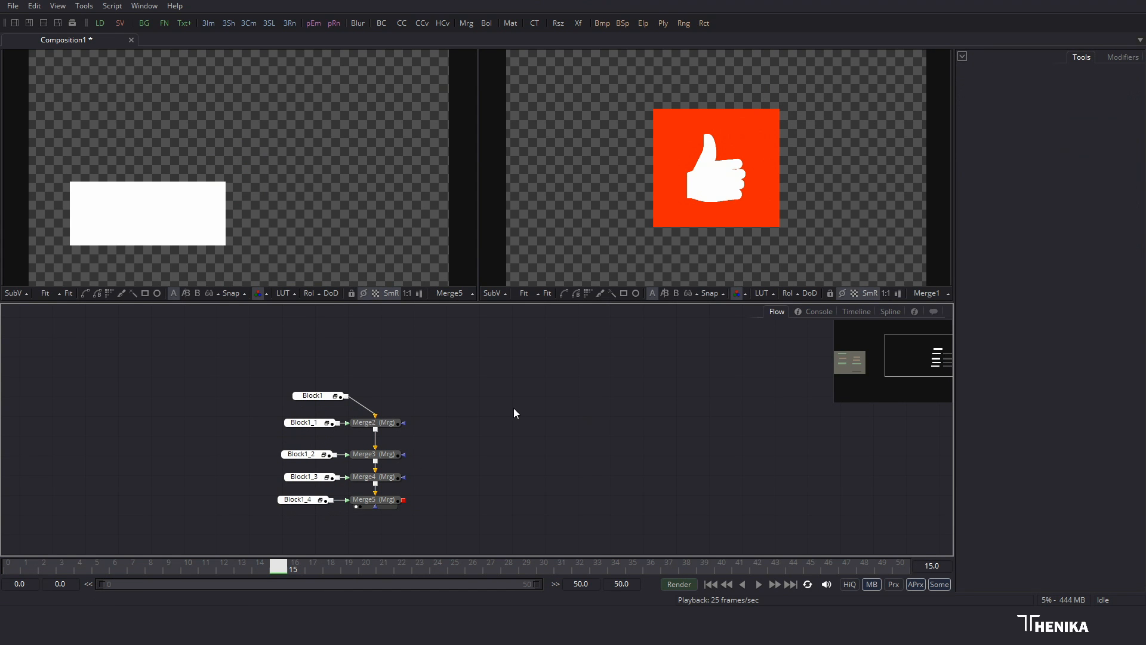
Step: Set the tile color of the Block1_1 and Block1_3 groups to red (#ff0000)
left_click(309, 422)
left_click(308, 477, "ctrl")
right_click(306, 475)
mouse_move(371, 391)
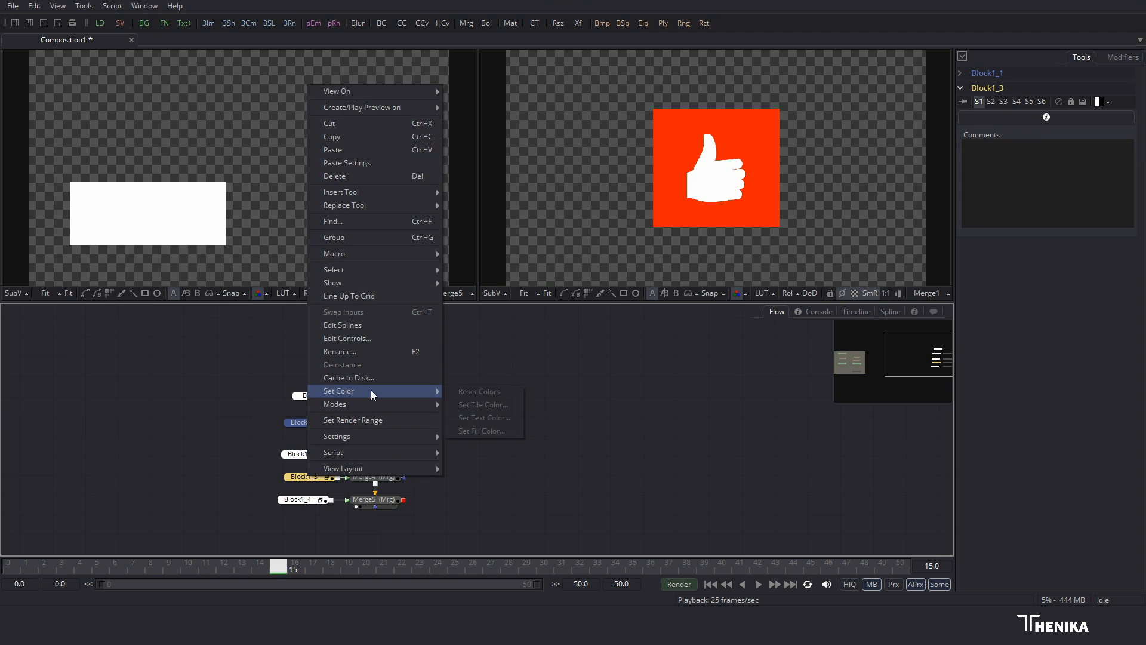
left_click(482, 404)
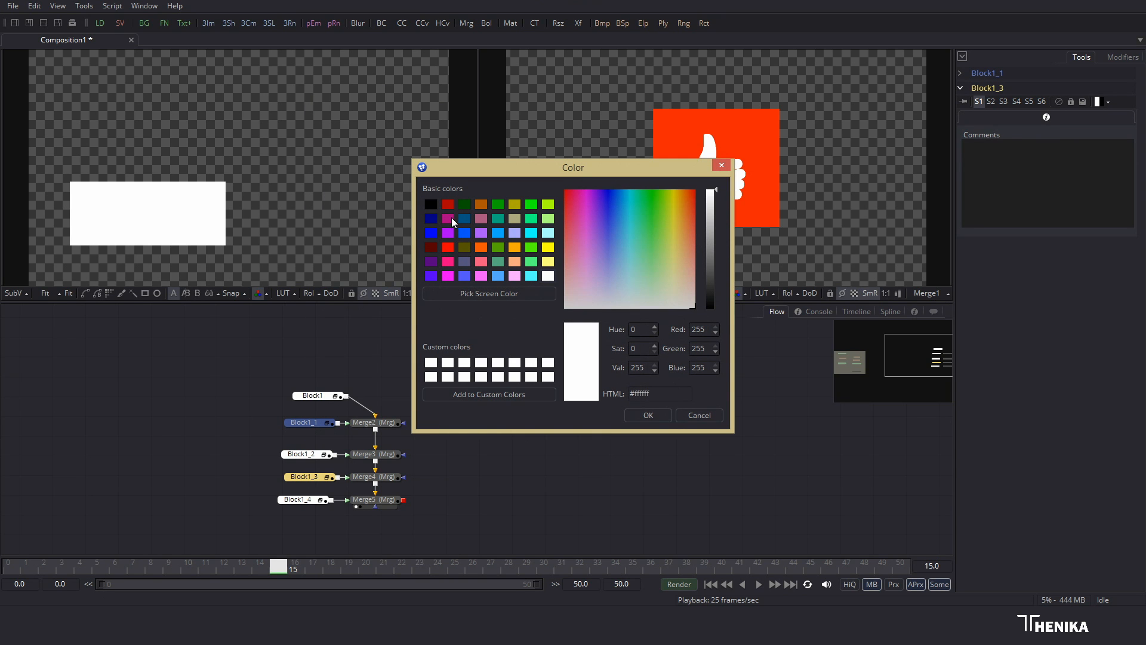
left_click(448, 248)
left_click(642, 414)
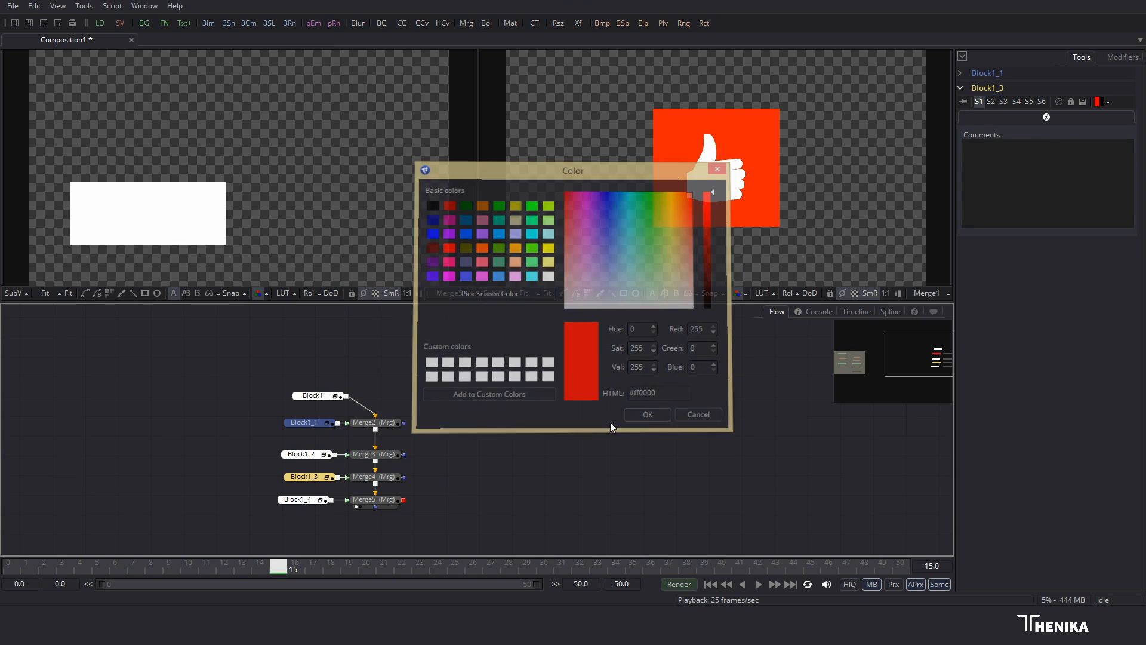
left_click(519, 444)
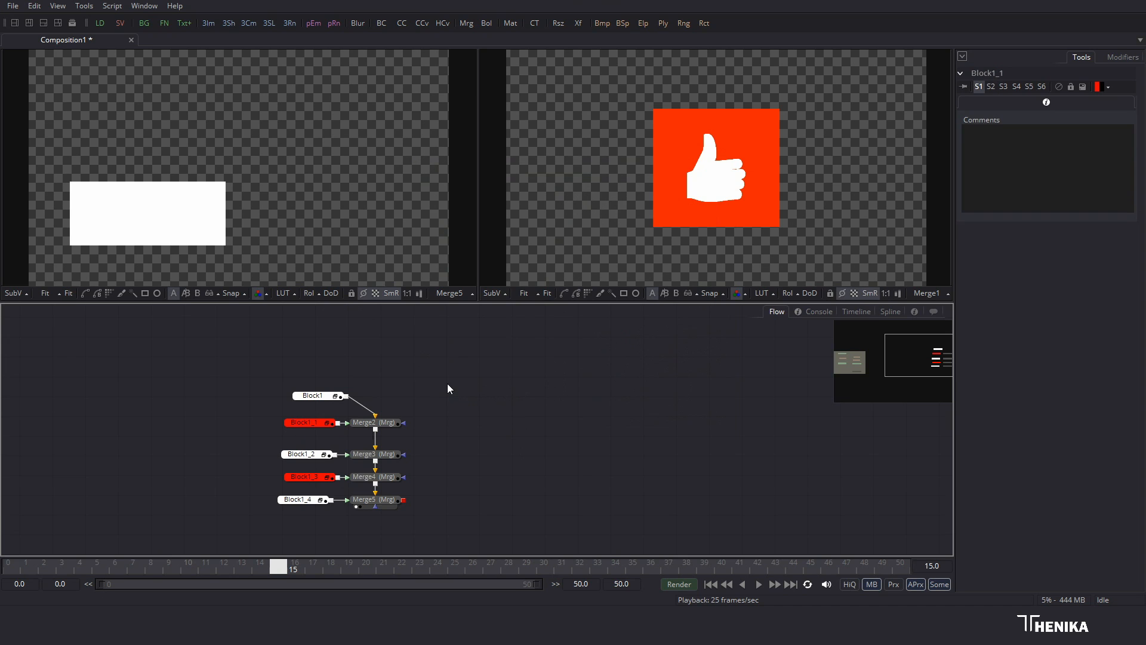
Step: Offset both Polyline keyframes of Block1_1 by 5 frames in the Spline editor
left_click(309, 422)
left_click(890, 311)
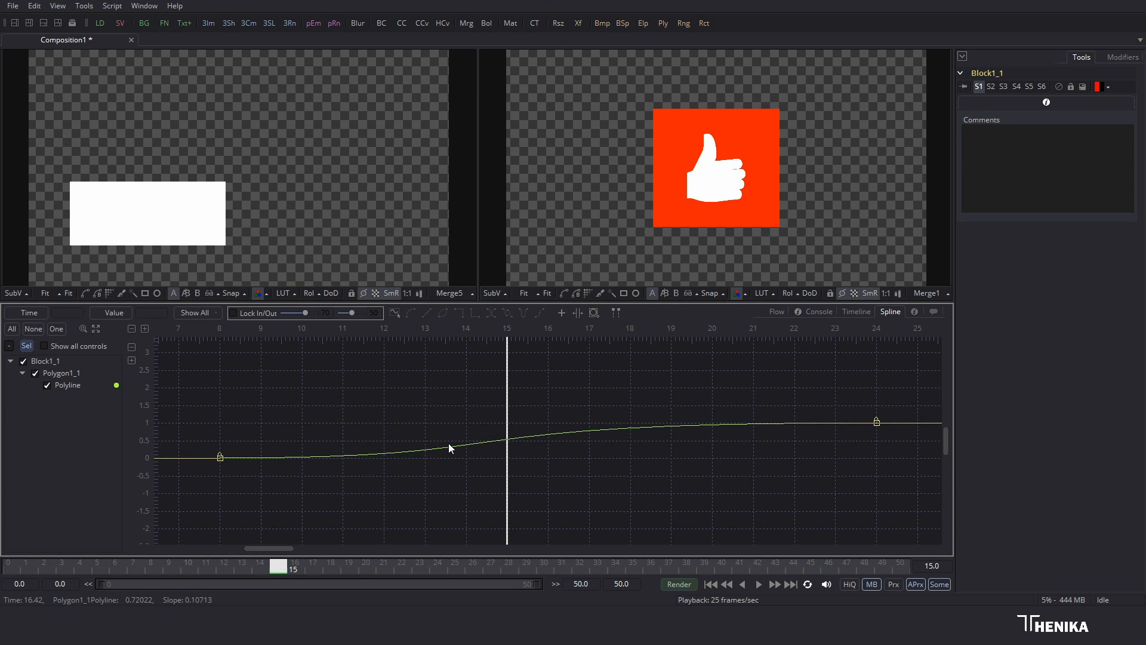
left_click_drag(912, 510, 167, 361)
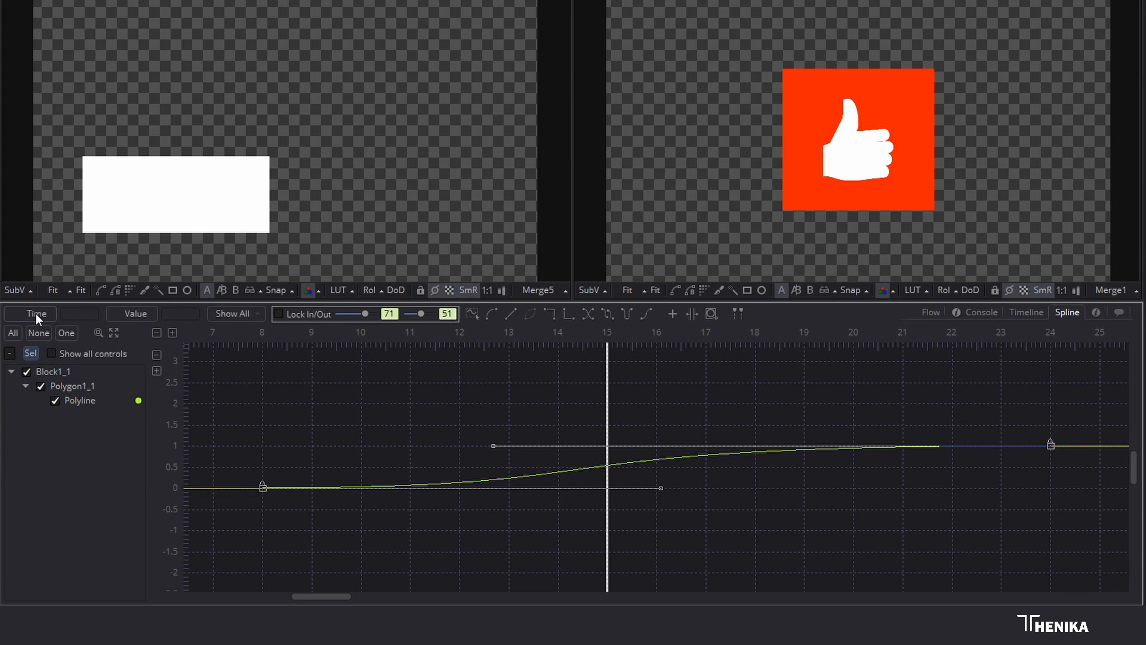
left_click(30, 311)
left_click_drag(88, 314, 38, 305)
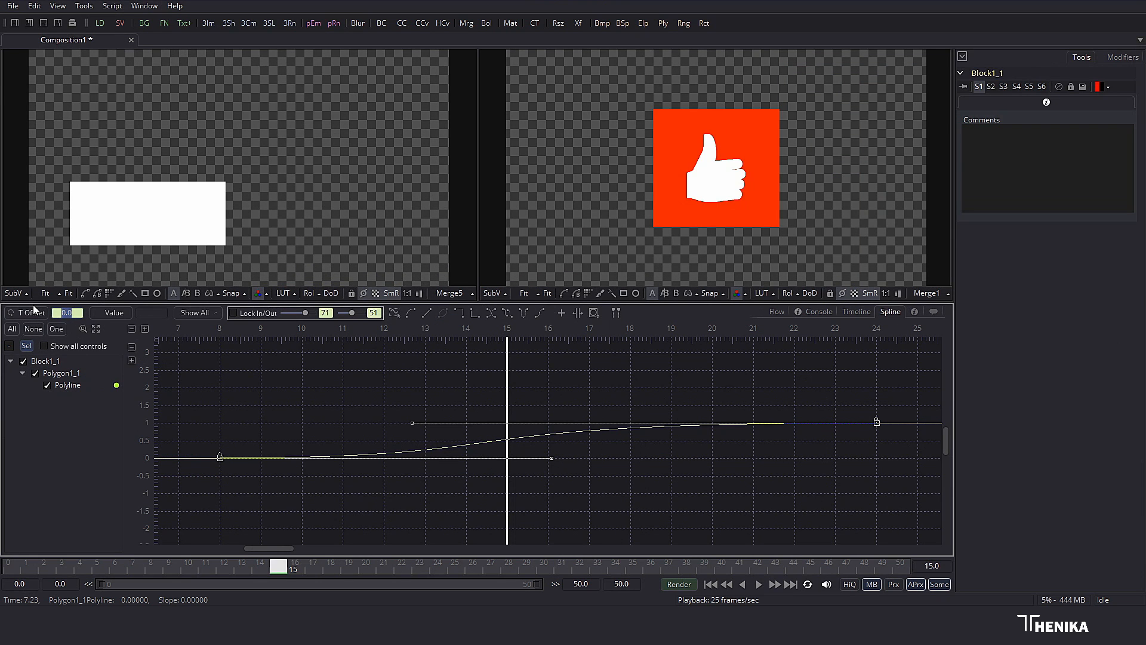
type("5")
key("Return")
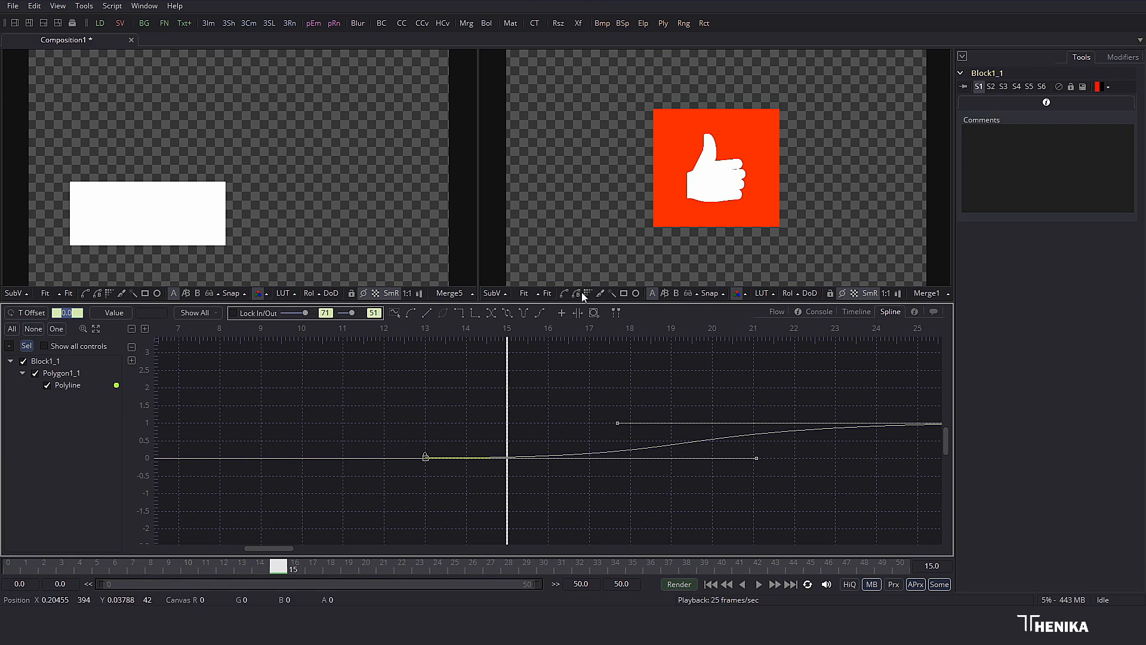
Step: Offset both Polyline keyframes of Block1_2 by 10 frames in the Spline editor
left_click(776, 311)
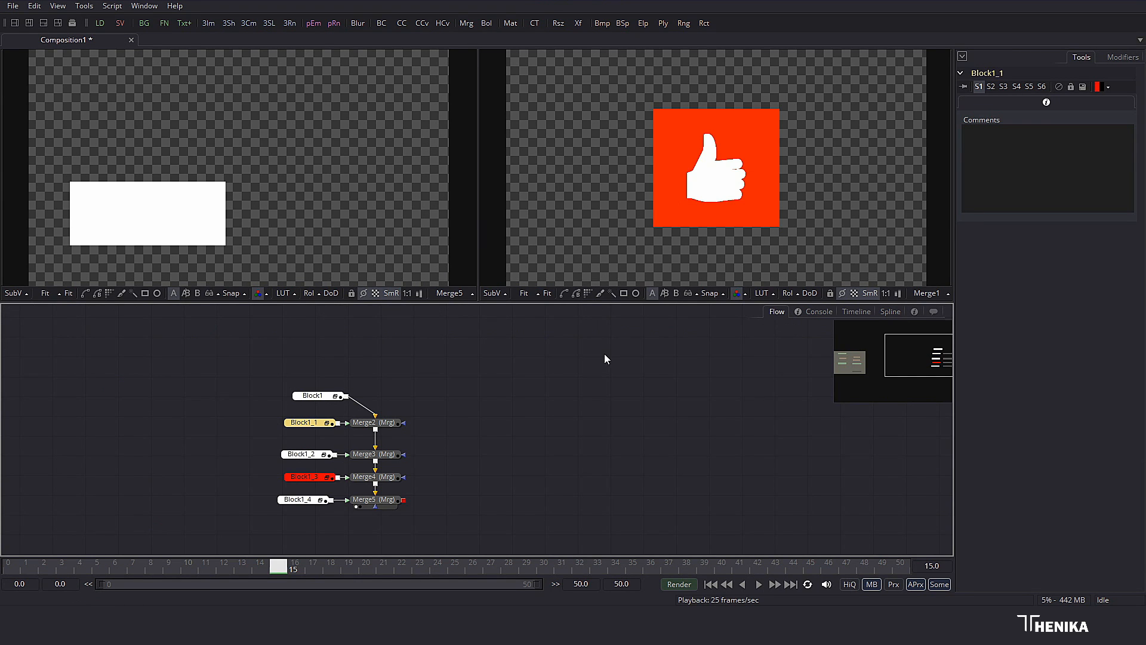
left_click(308, 454)
left_click(890, 312)
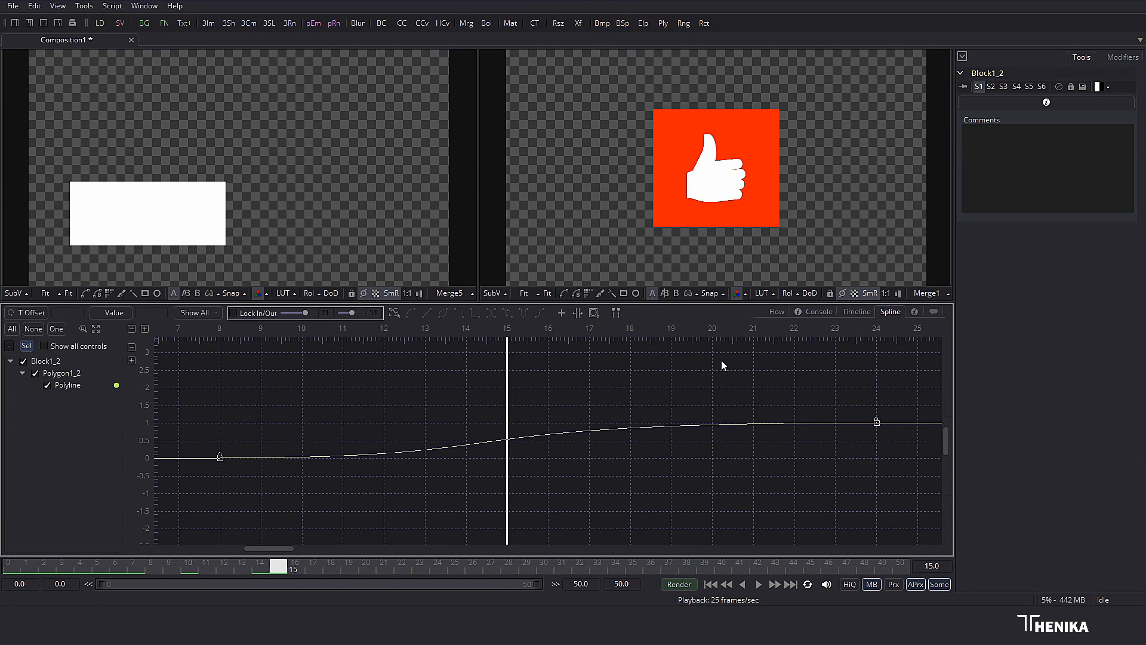
left_click_drag(902, 487, 174, 371)
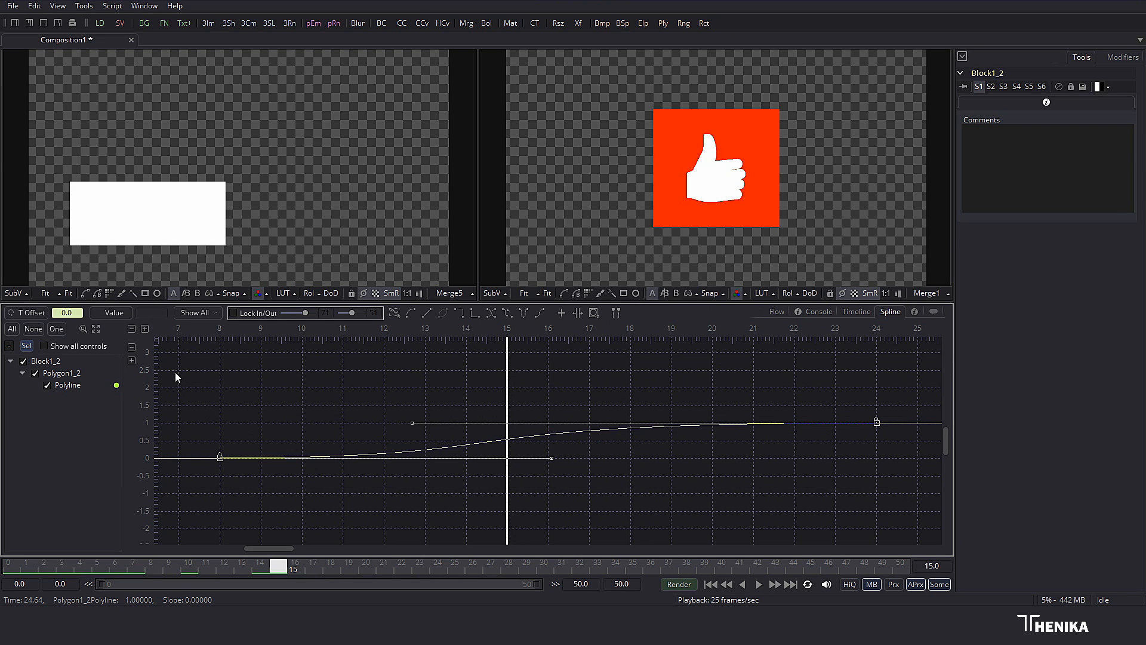
left_click_drag(76, 311, 30, 304)
type("10")
key("Return")
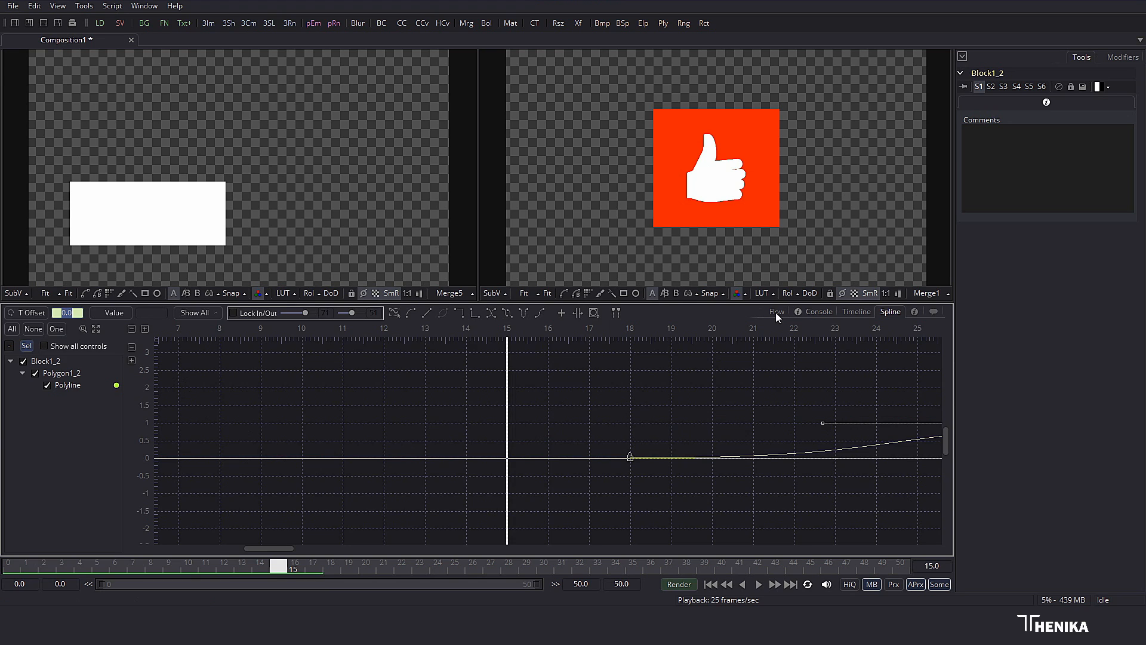
Step: Offset both Polyline keyframes of Block1_3 by 15 frames in the Spline editor
left_click(775, 313)
left_click(308, 477)
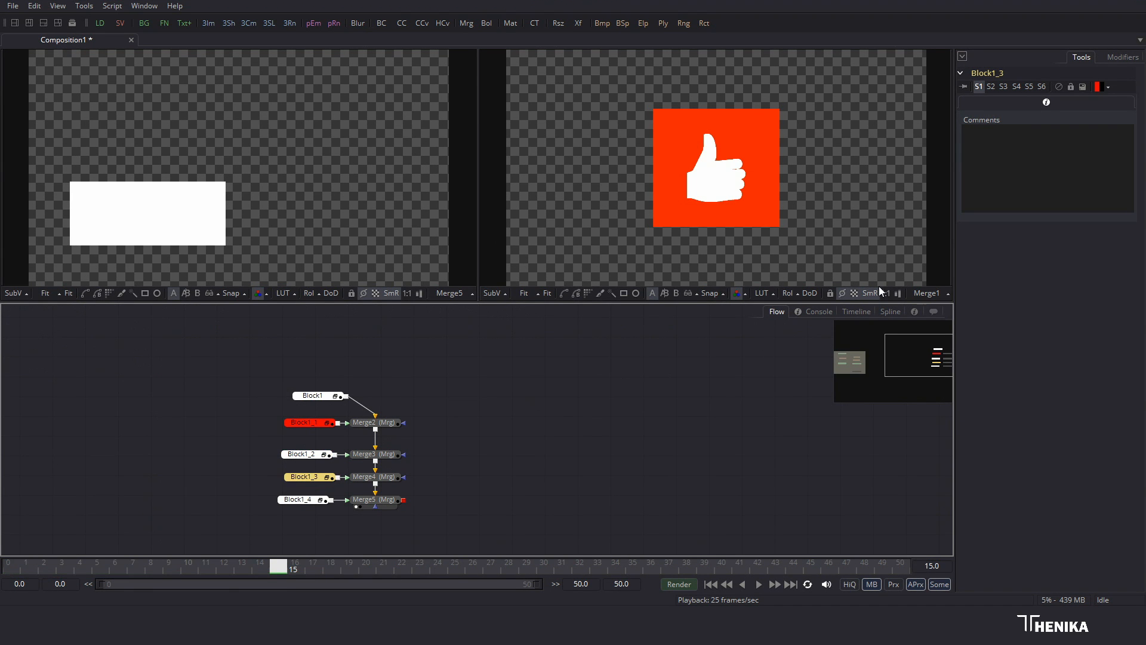
left_click(890, 311)
left_click_drag(816, 431, 192, 368)
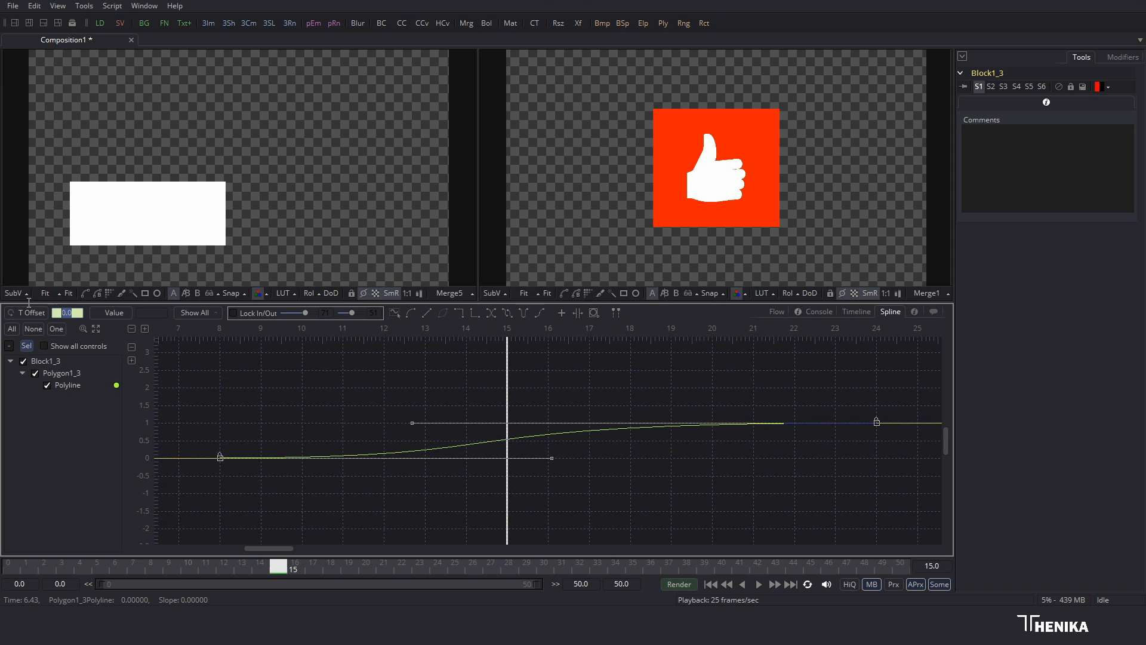
type("15")
key("Return")
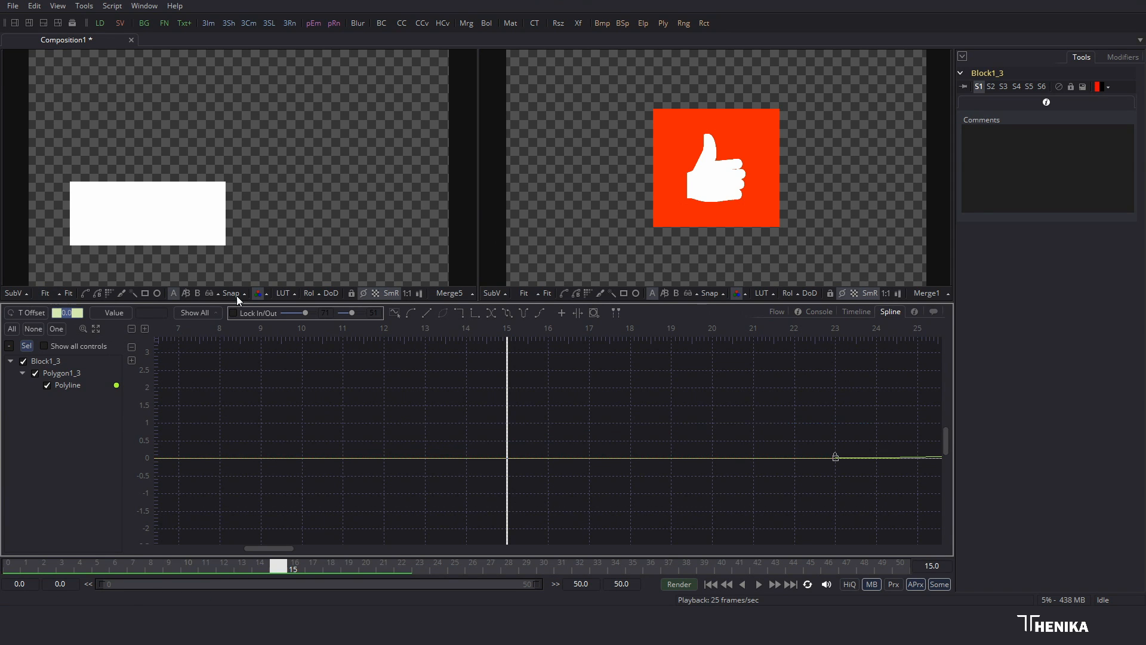
Step: Offset both Polyline keyframes of Block1_4 in the Spline editor, continuing the stagger after Block1_3
left_click(774, 313)
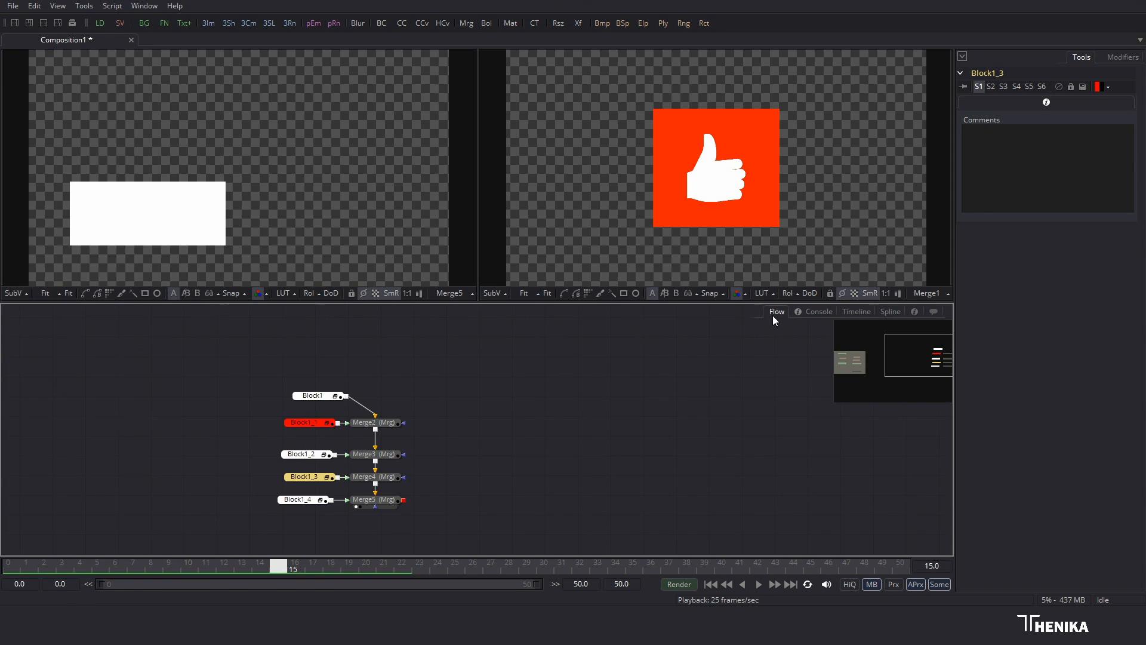
left_click(305, 499)
left_click(889, 312)
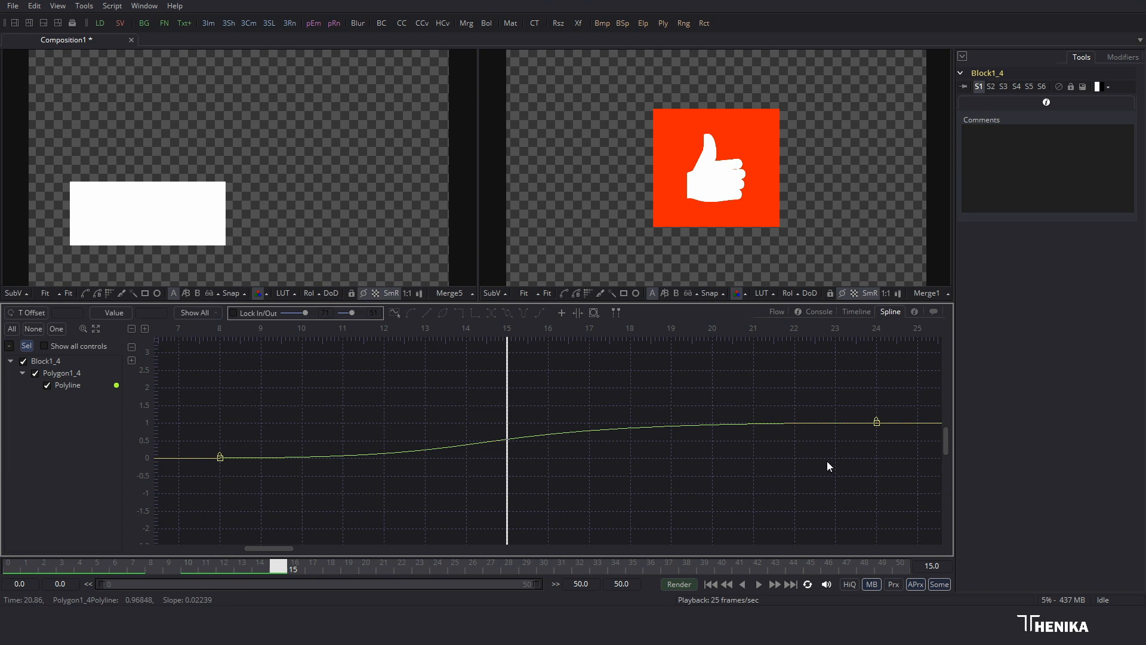
left_click_drag(908, 504, 163, 340)
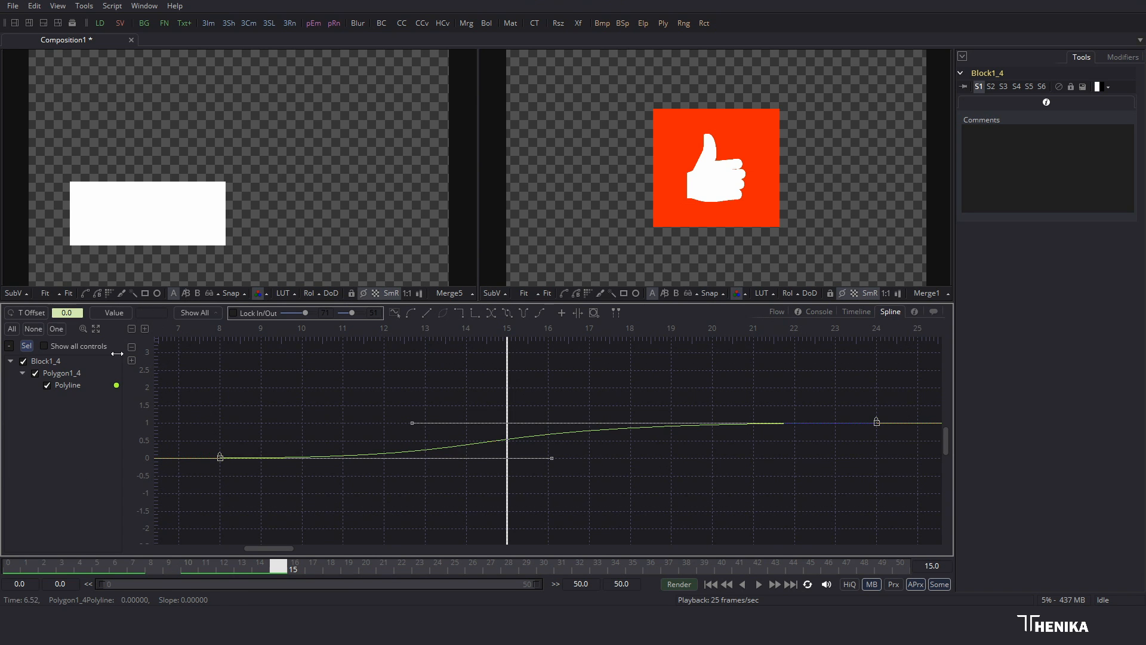
double_click(80, 311)
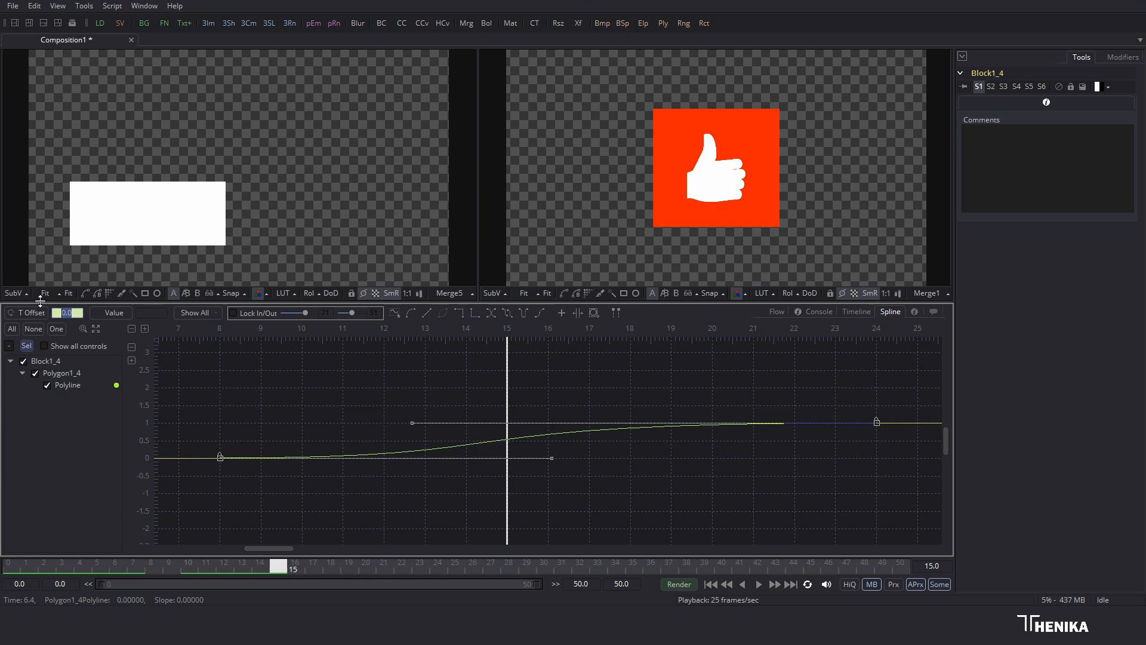
key("Return")
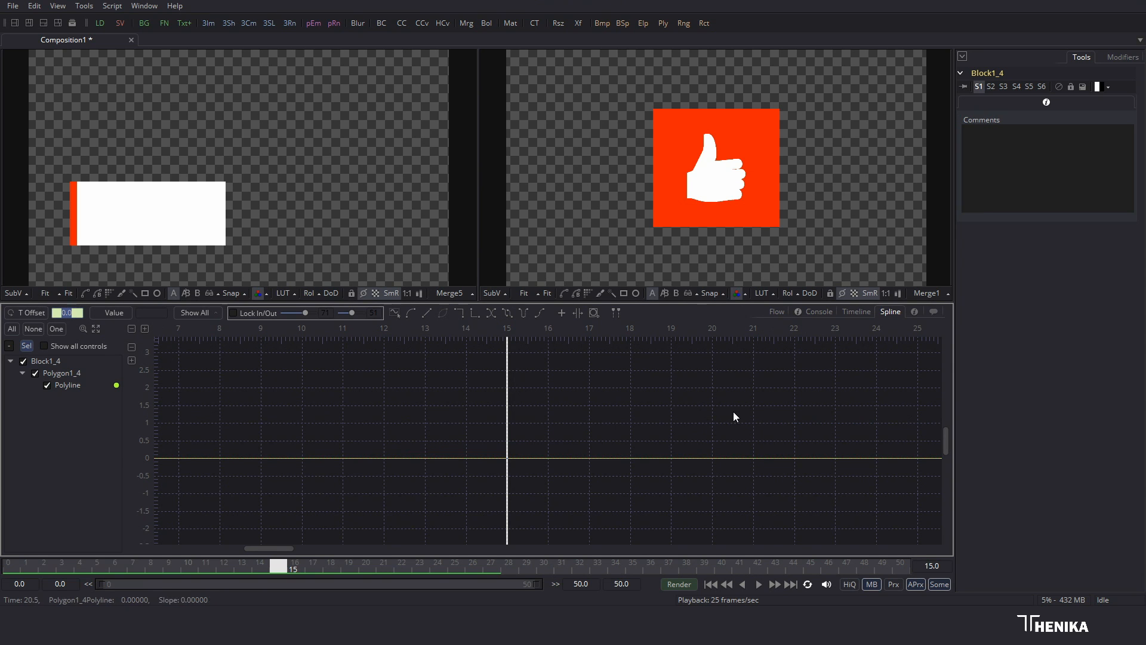
Step: Play the composition from the first frame to check the staggered wipe of all five blocks, and stop the playback
left_click(776, 312)
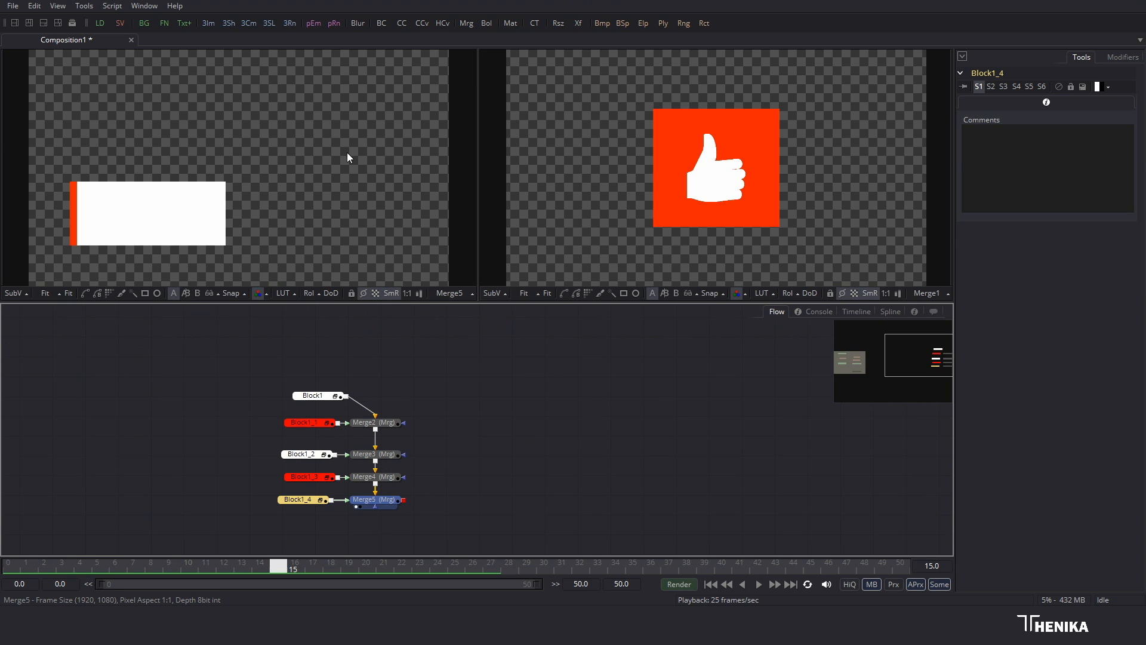
left_click(12, 564)
left_click(758, 584)
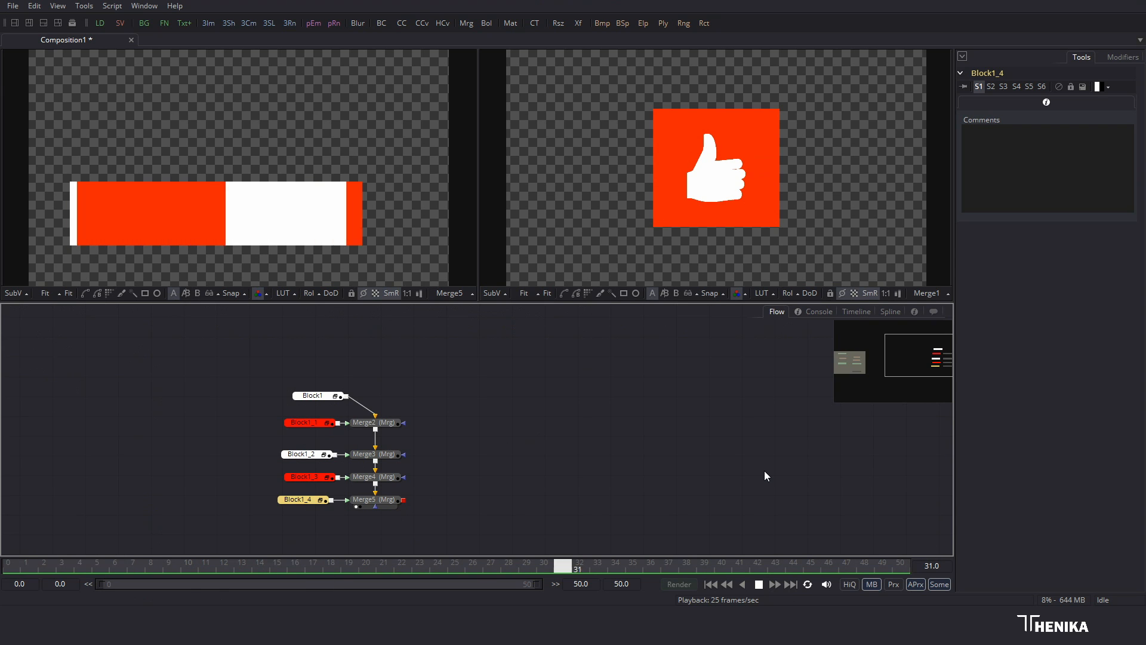
left_click(759, 584)
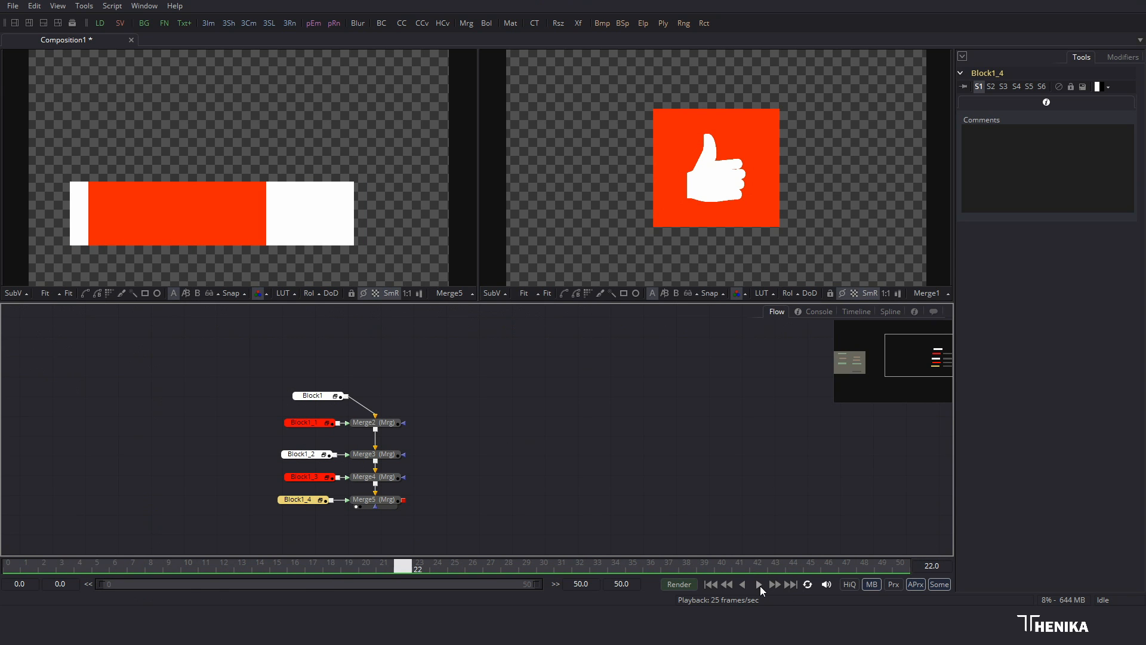
Step: Add an unconnected Text+ node beside the block merges and show it in the second viewer
left_click(463, 486)
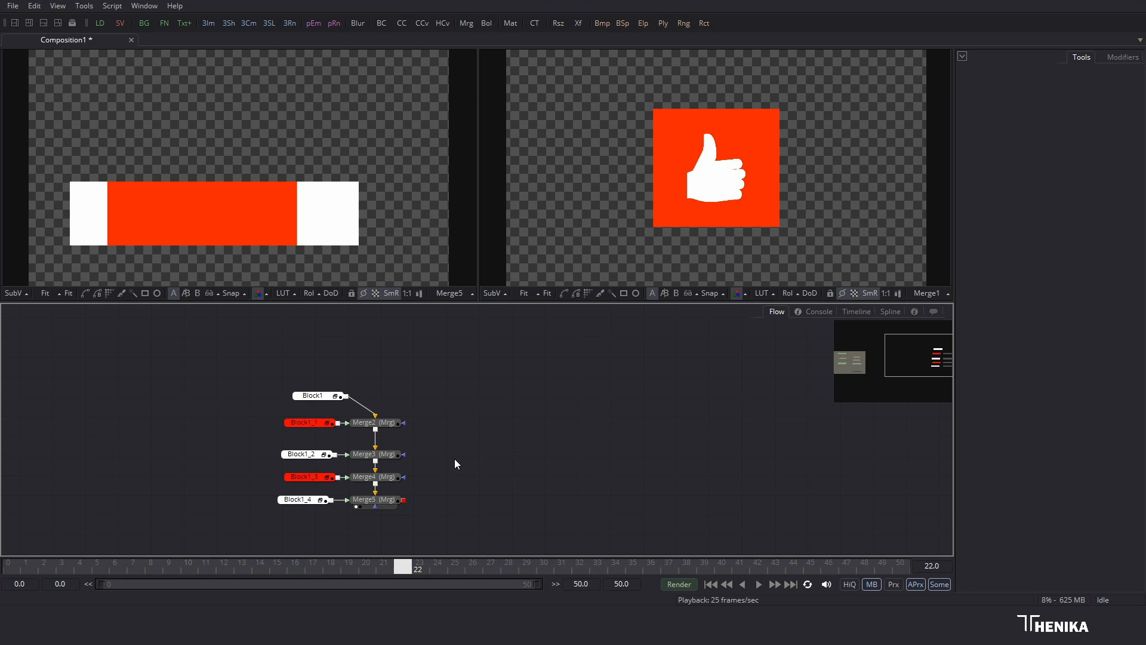
key("ctrl+space")
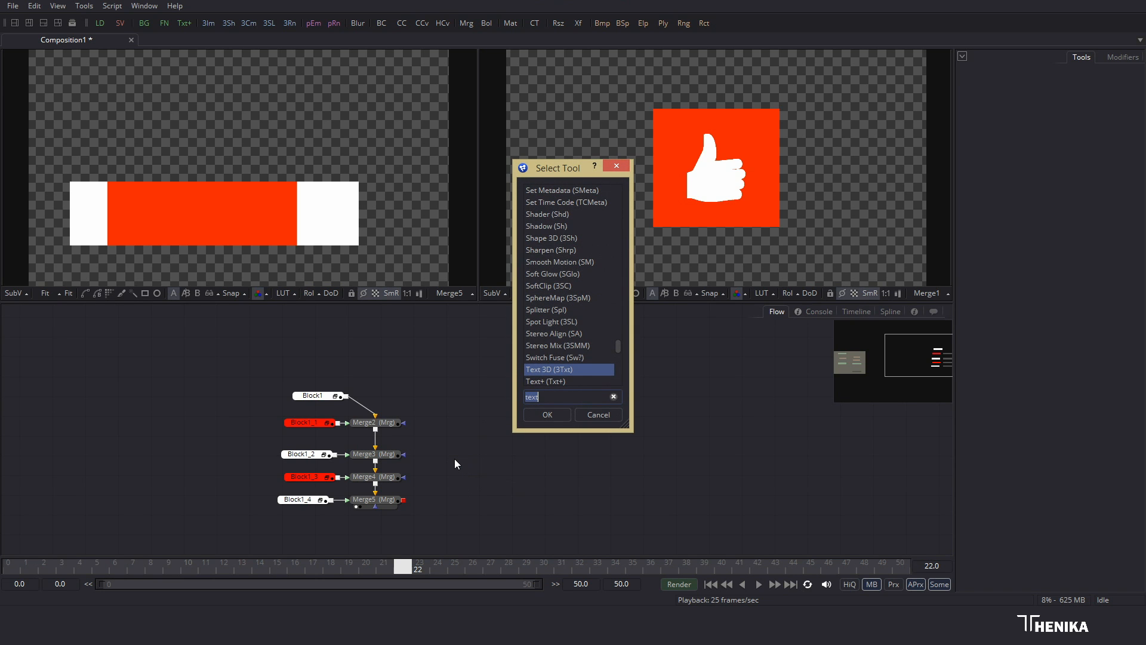
type("te")
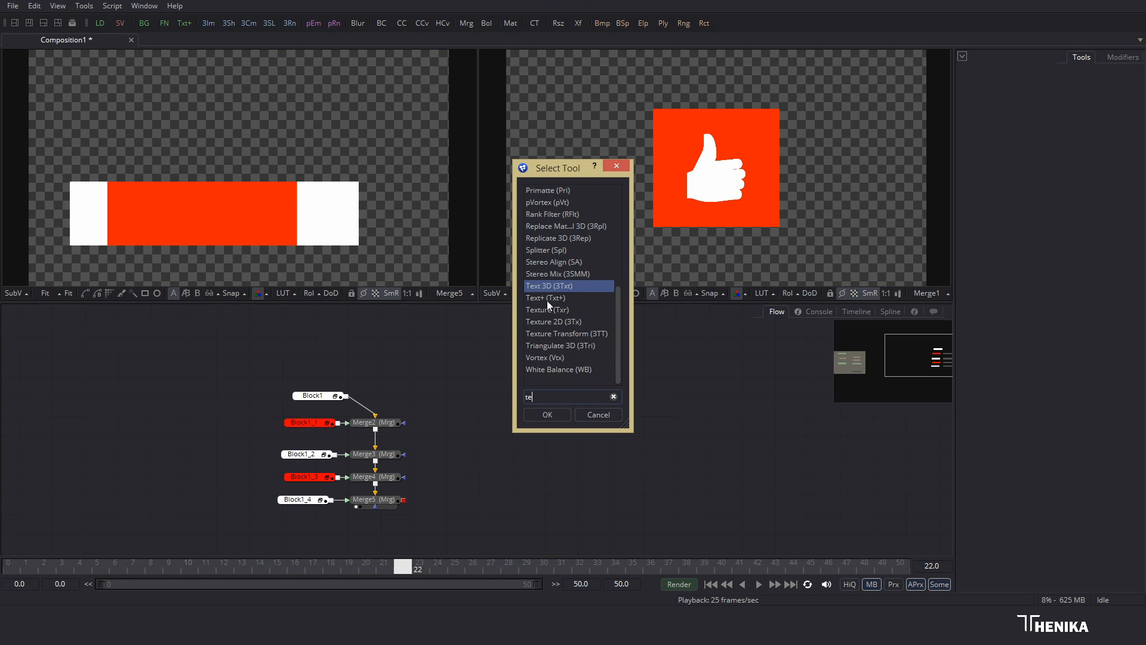
type("xt+")
key("Return")
left_click_drag(478, 474, 650, 167)
Step: Enter "Like and Subscribe!" as the styled text and set its font to Agency FB
left_click(977, 274)
type("Like and")
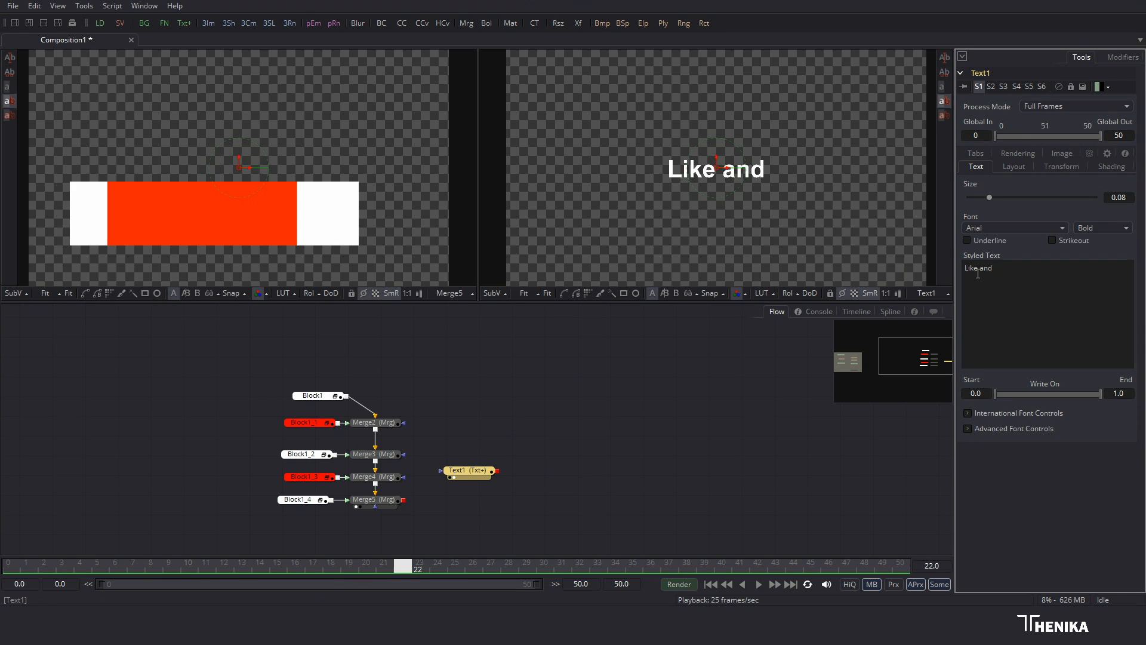
type(" Subscribe")
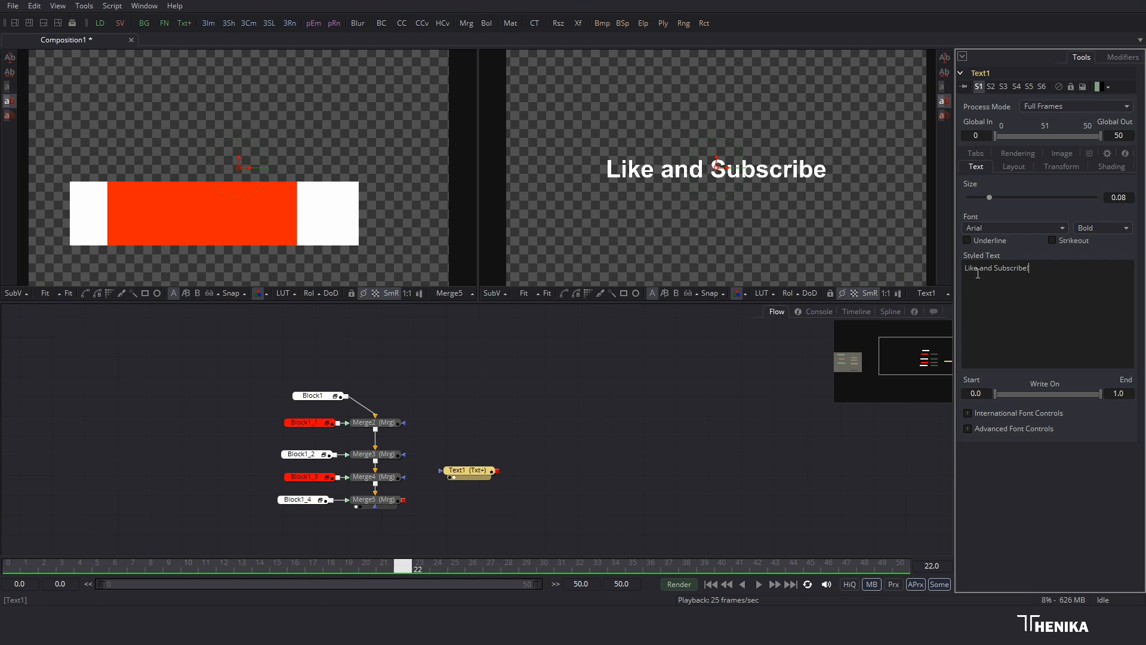
left_click(1014, 227)
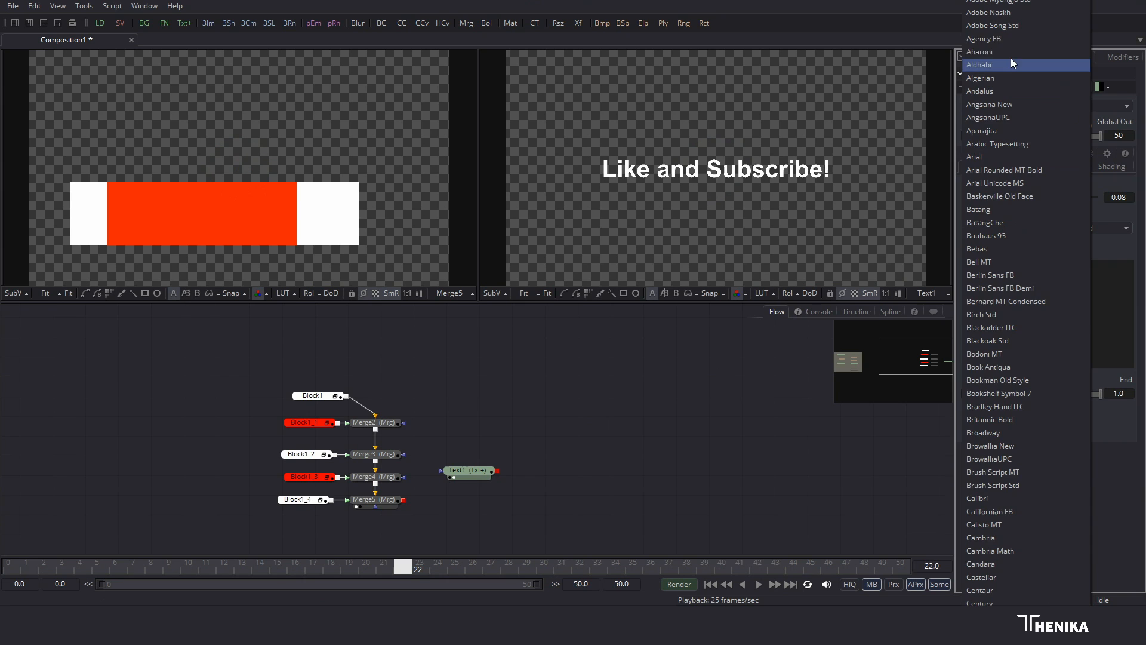
left_click(1011, 41)
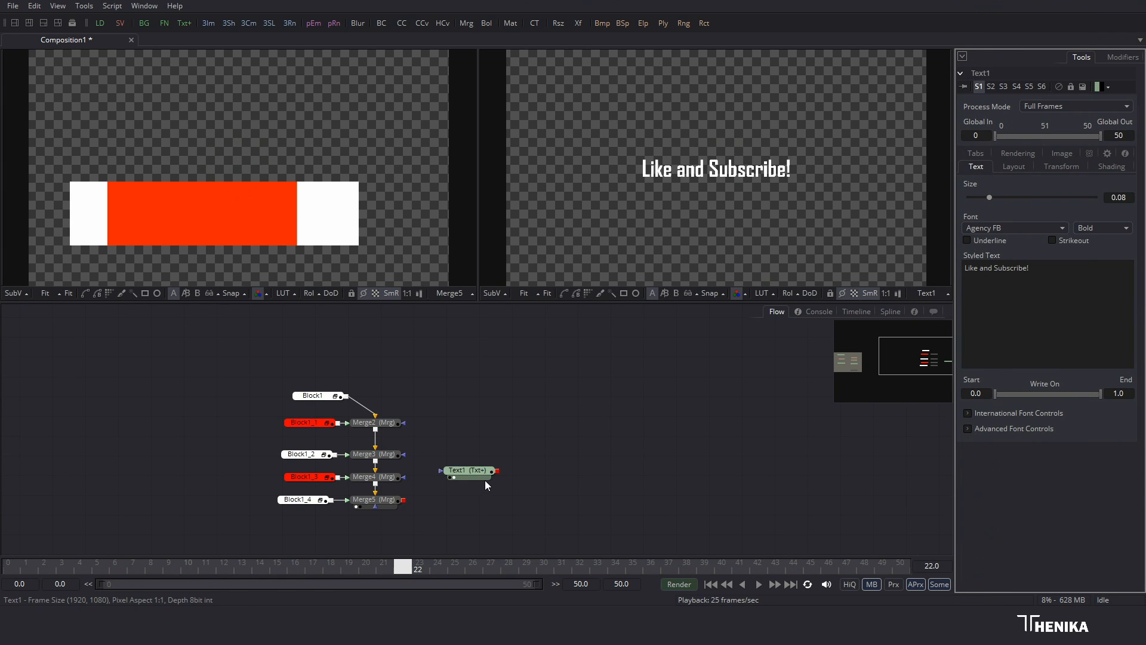
Step: Merge the text over the Merge5 output and darken its solid fill to a color Value of 0.2
left_click_drag(497, 472, 403, 504)
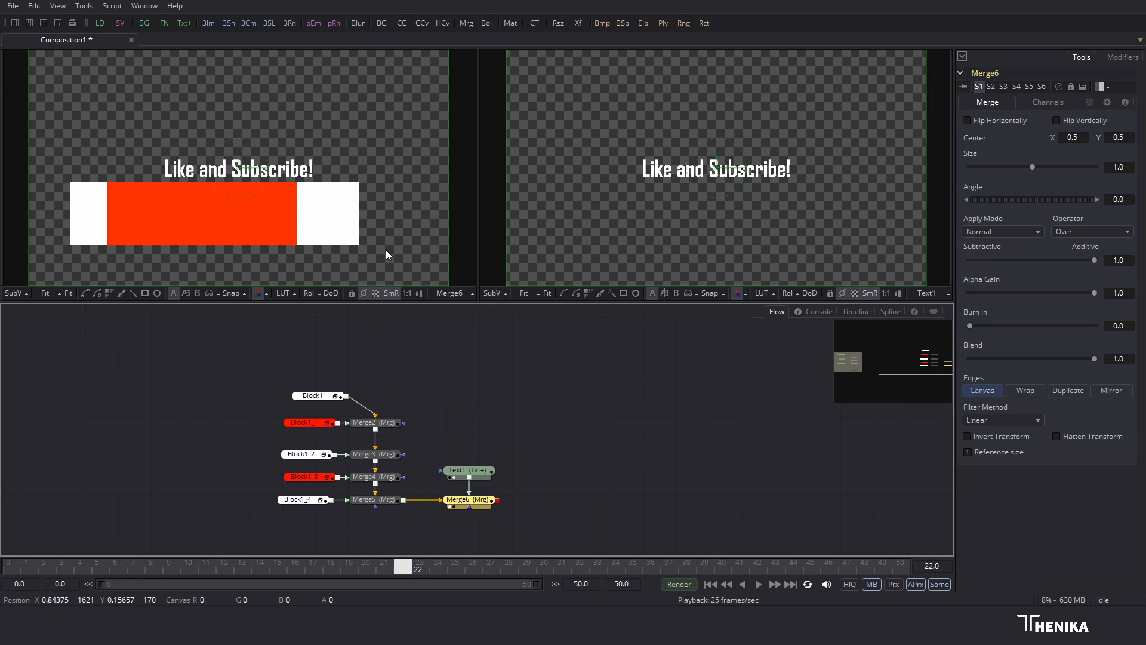
left_click(459, 470)
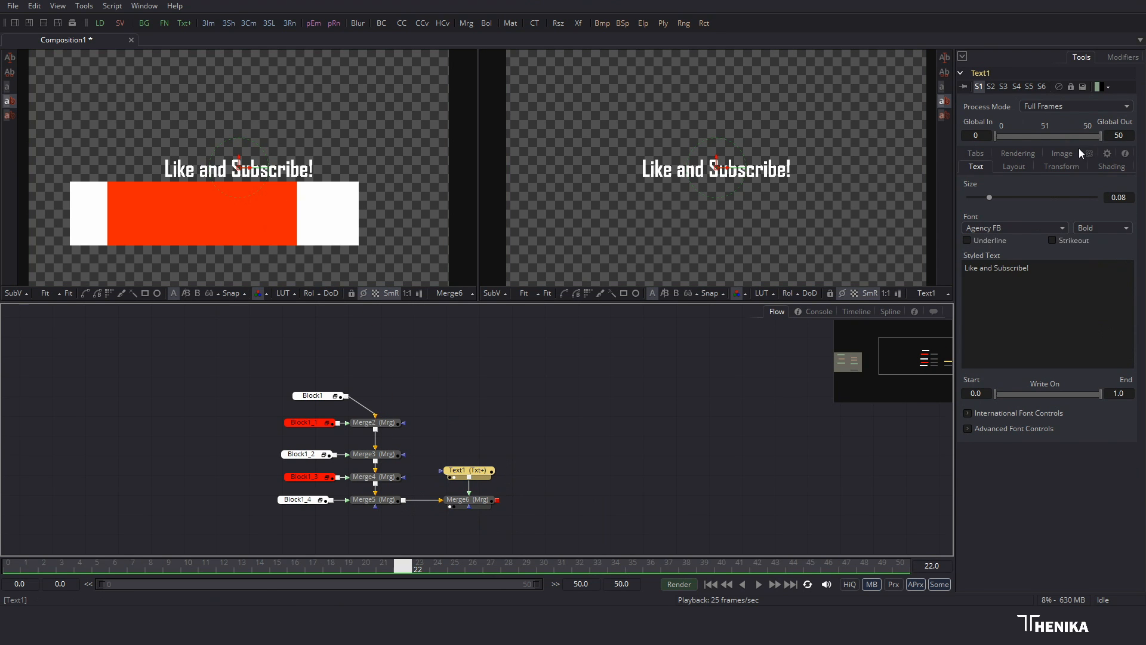
left_click(1104, 167)
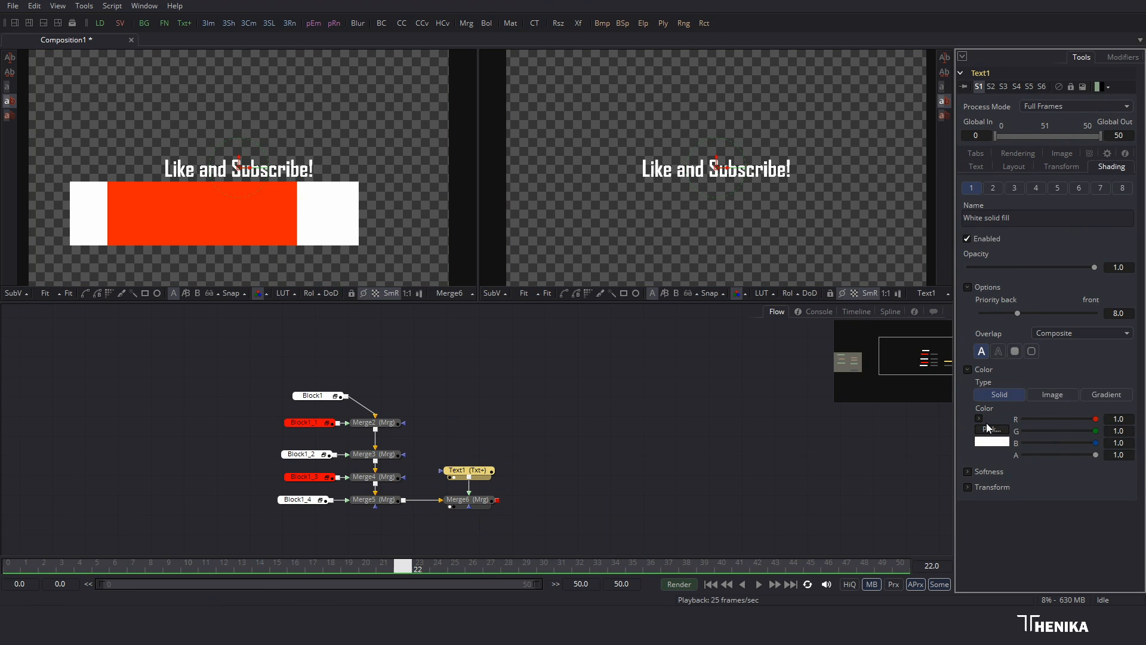
left_click(979, 419)
type(".2")
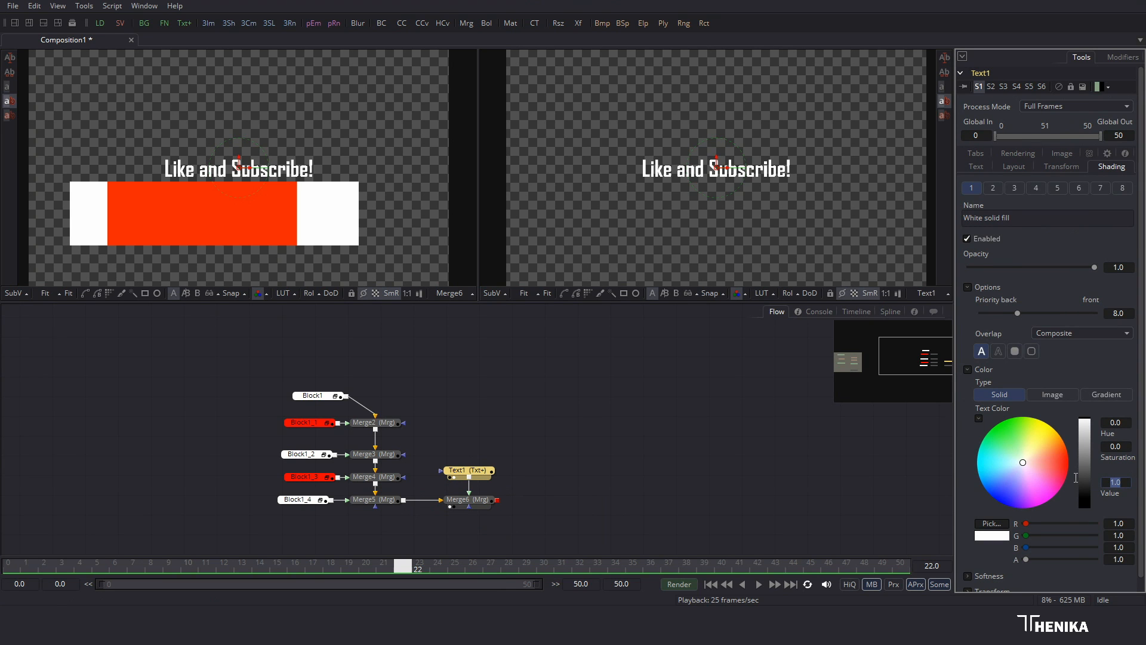
key("Return")
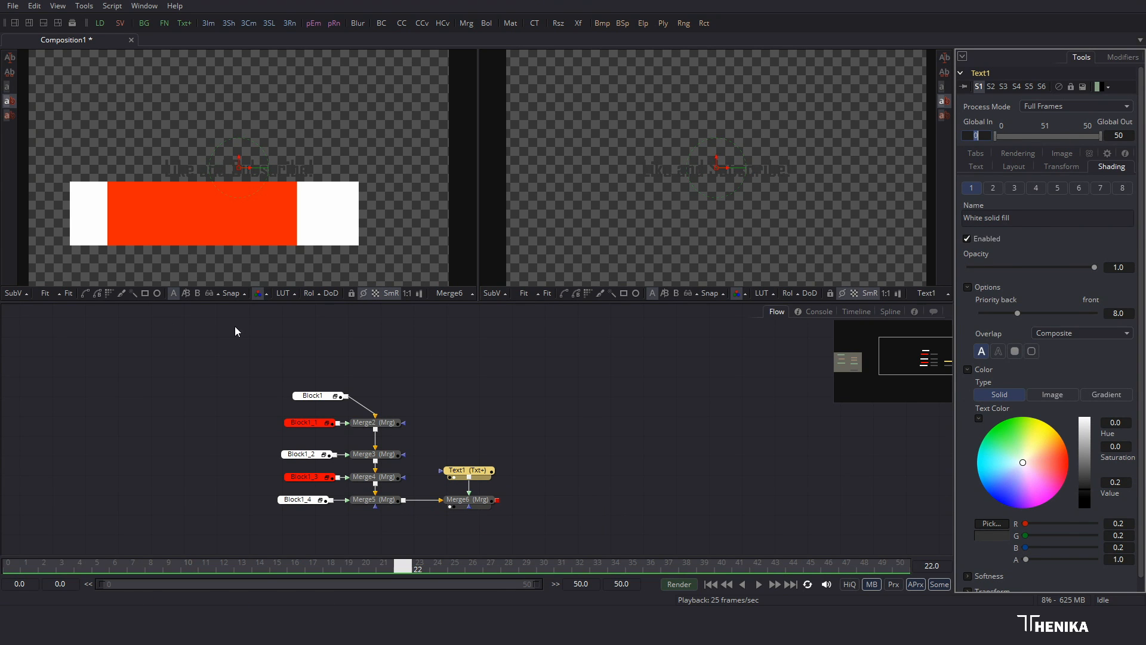
Step: Lower the merged text onto the block bar at Center Y about 0.316 and enlarge it to size about 1.42
left_click(474, 501)
left_click_drag(238, 156, 234, 200)
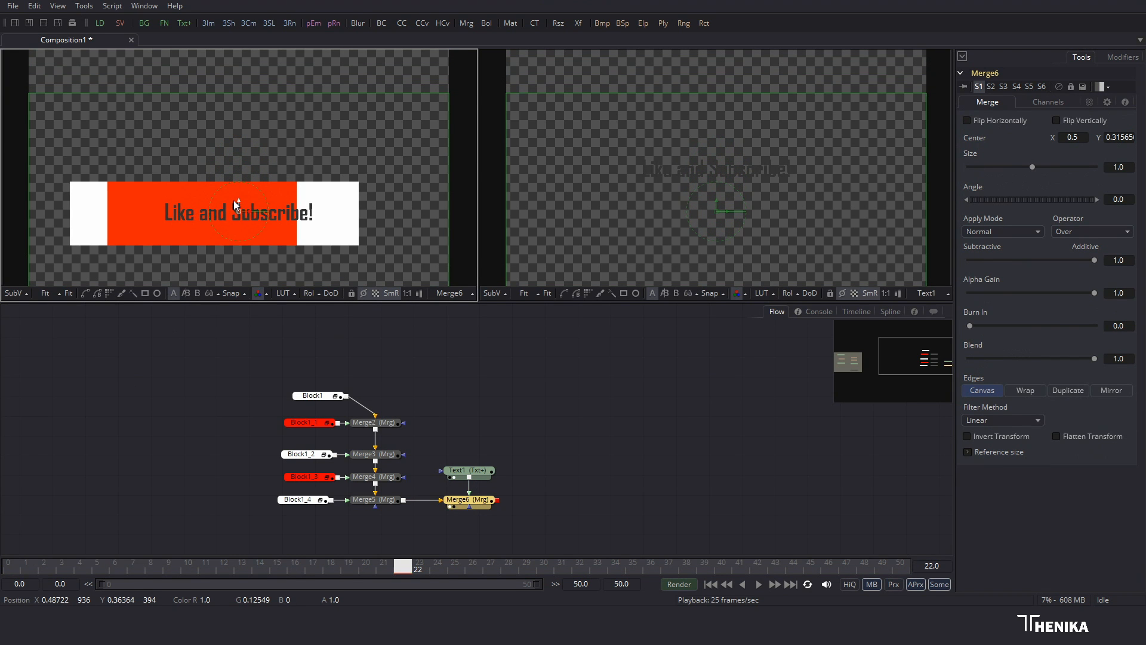
left_click_drag(1031, 166, 1037, 167)
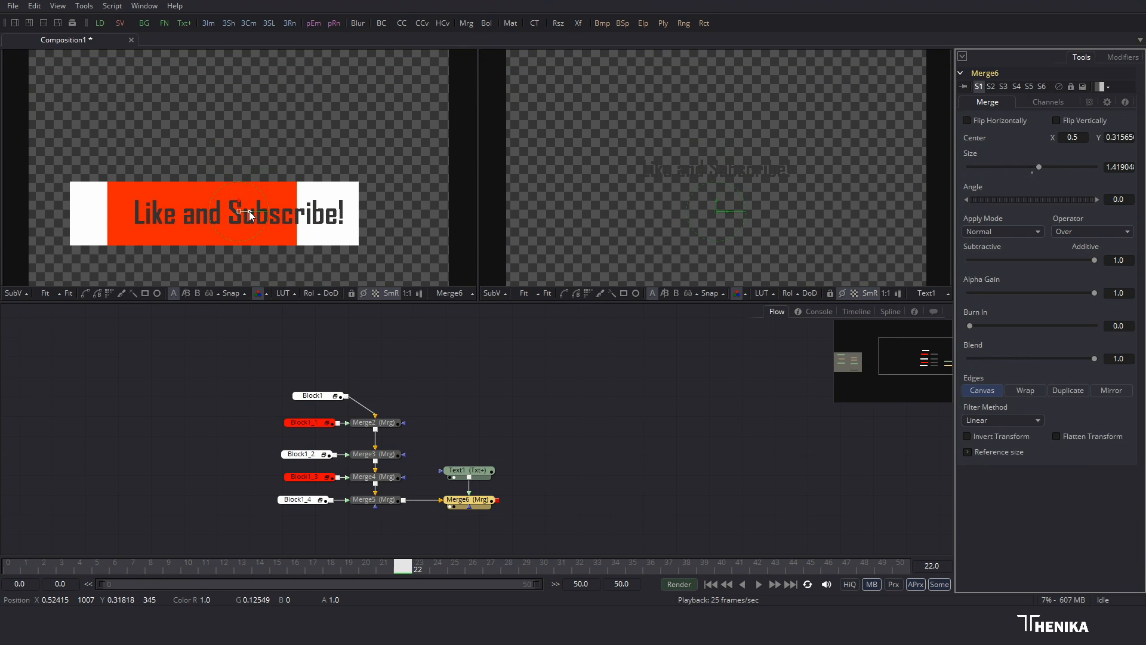
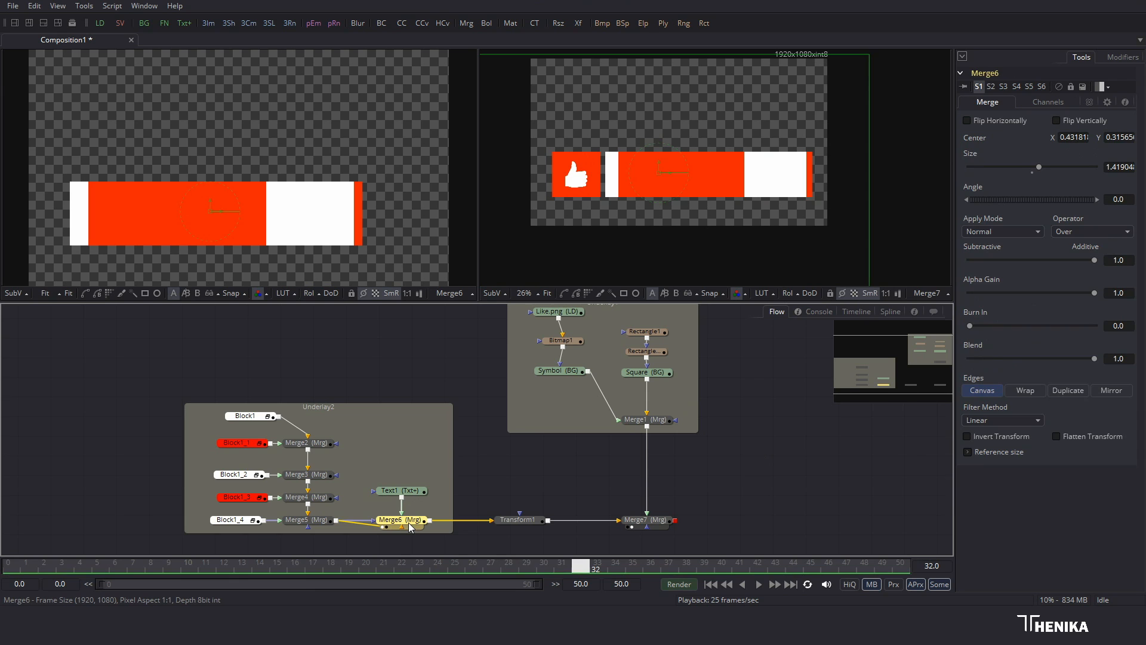
Step: Animate Merge6's Center along a path, keeping its position at frame 42 and lowering Y to about 0.225 at frame 16
left_click_drag(179, 566, 765, 572)
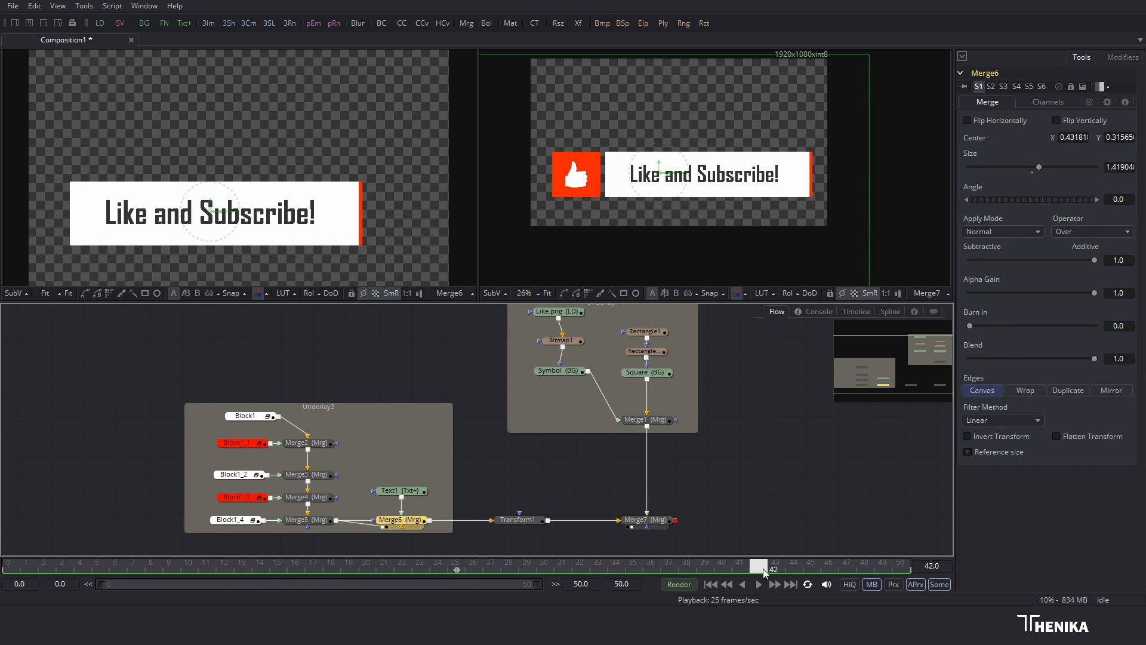
right_click(1041, 137)
left_click(1054, 145)
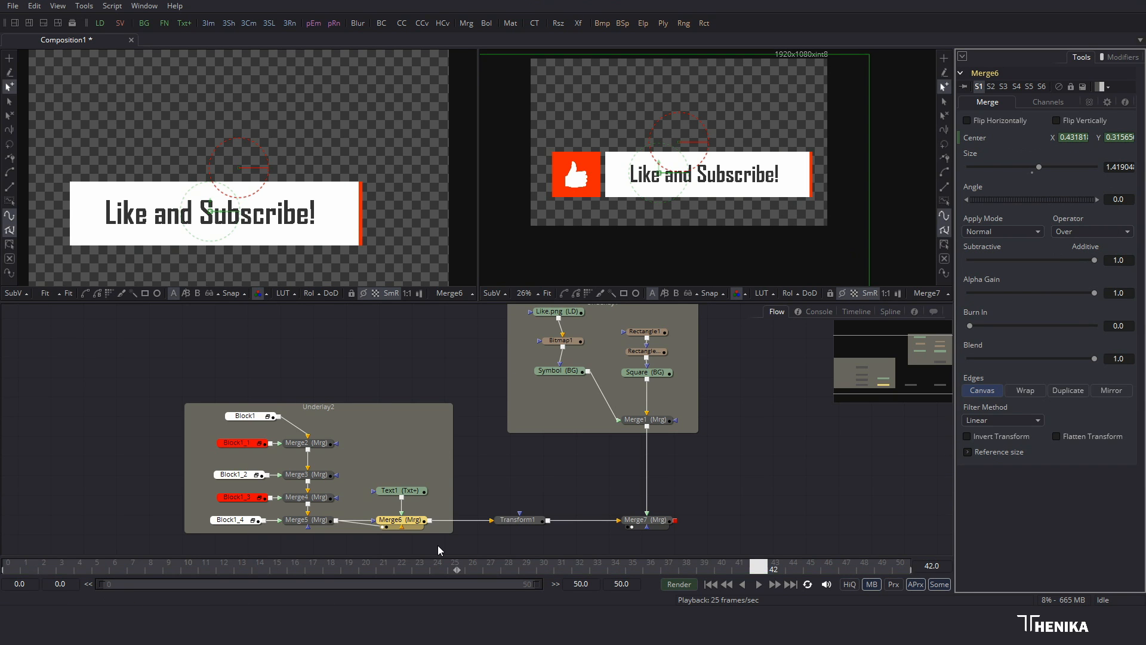
left_click_drag(358, 567, 296, 567)
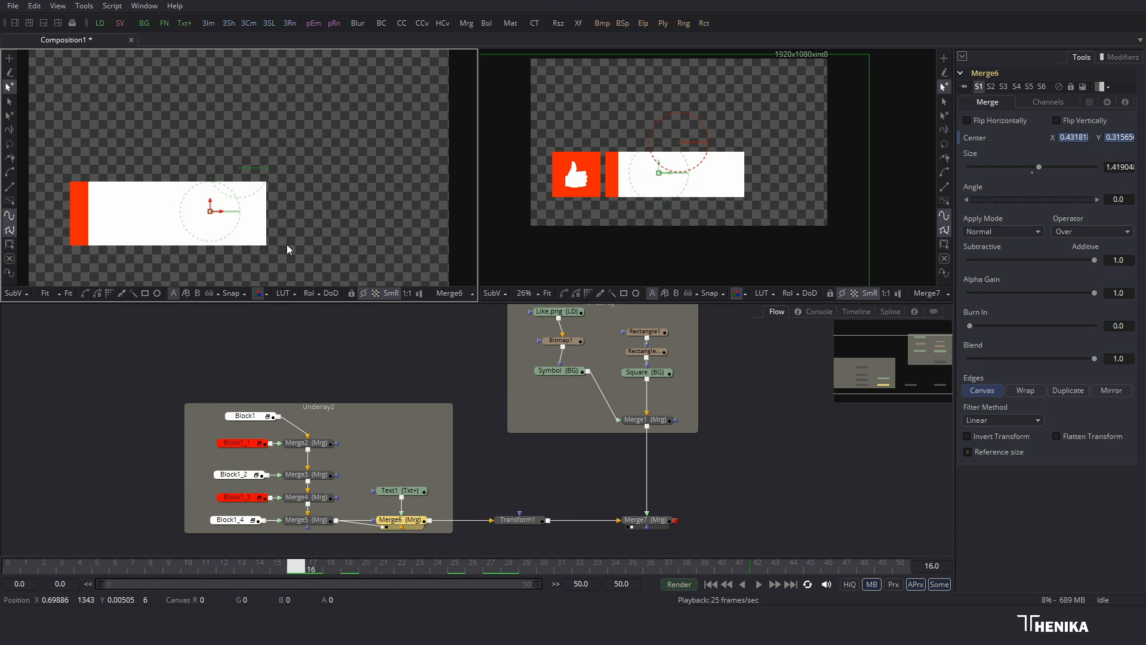
left_click_drag(210, 210, 209, 232)
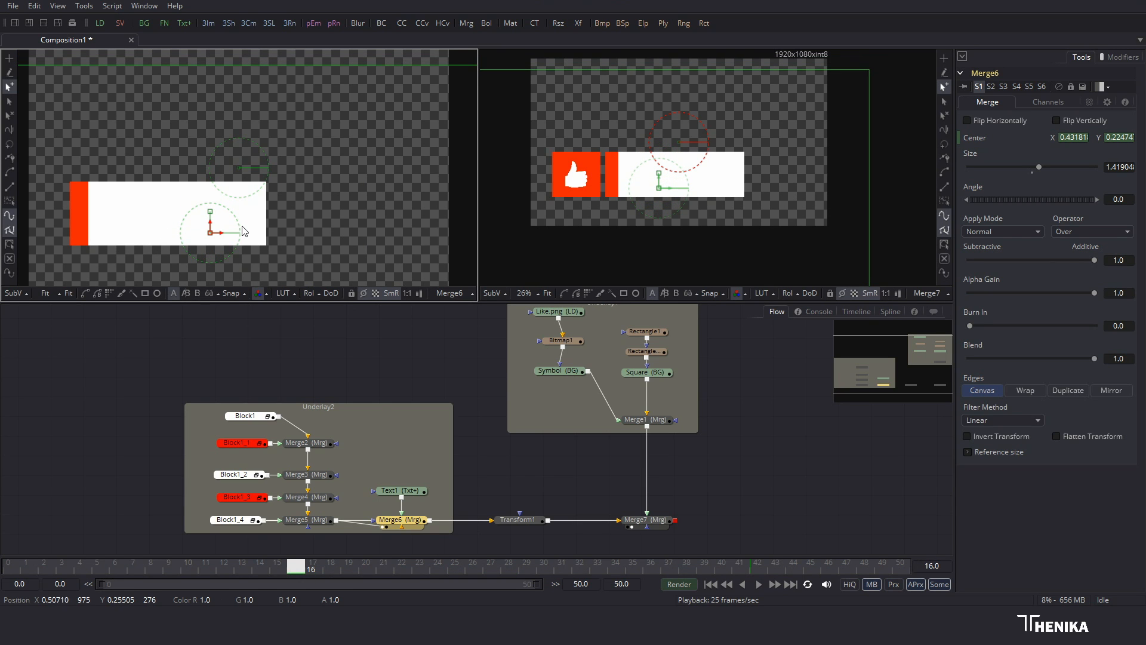
Step: Smooth both Displacement keyframes of Merge6's Center path and set the end keyframe's ease-in to 70
left_click(887, 311)
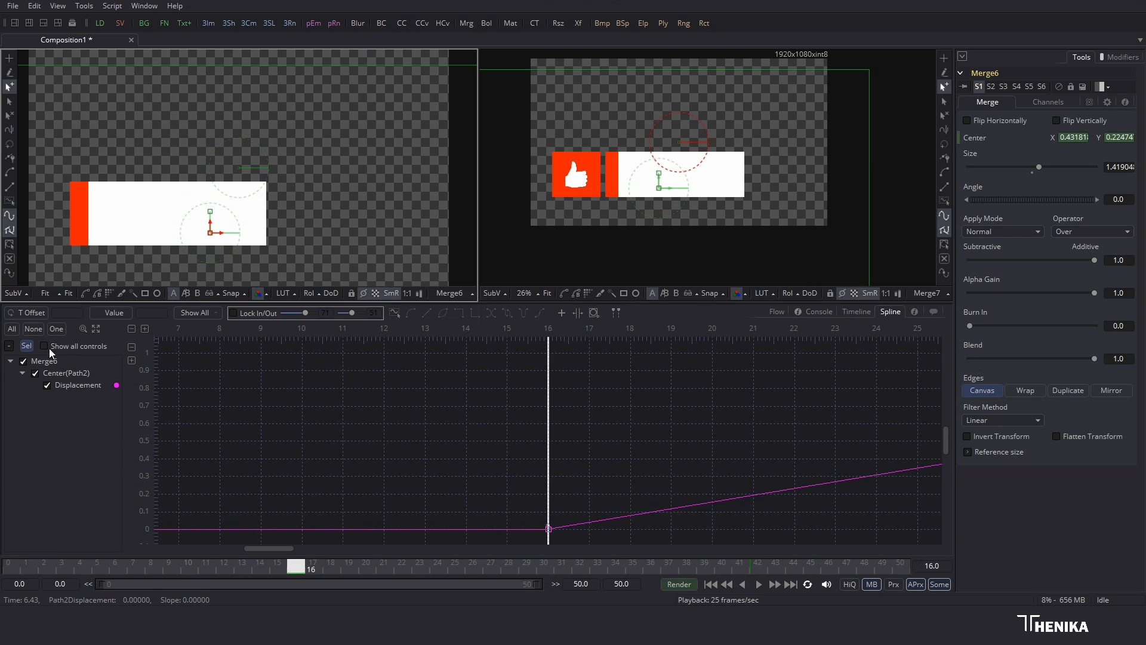
left_click(96, 329)
scroll(570, 399, "down", 2)
left_click_drag(779, 512, 355, 353)
key("shift+s")
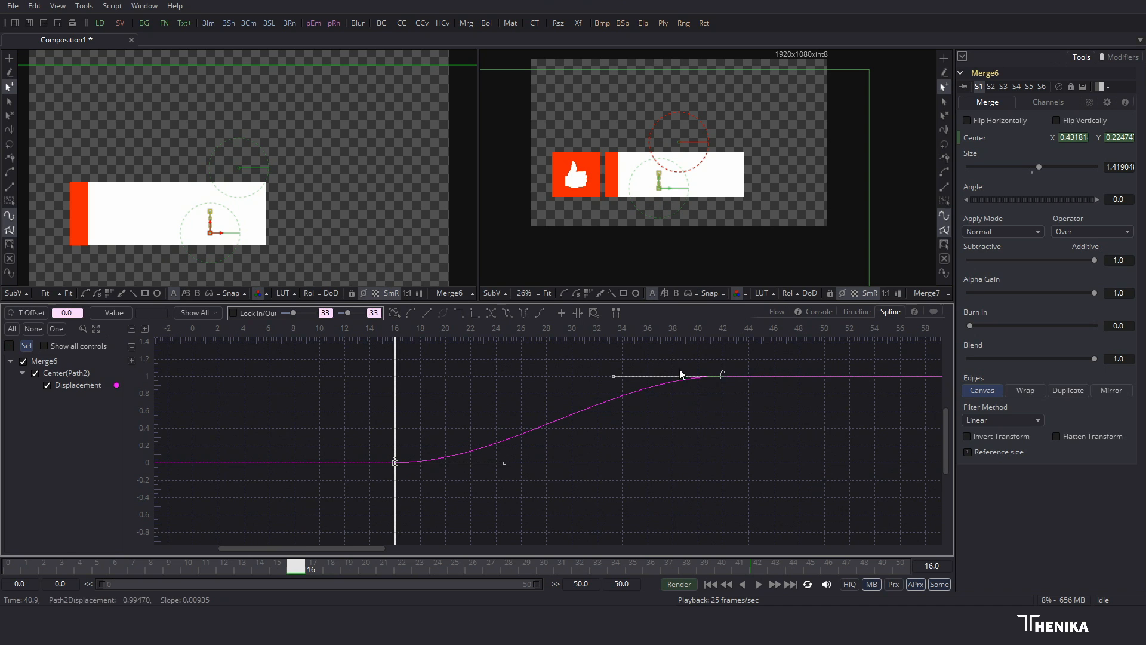
left_click_drag(757, 399, 756, 399)
double_click(330, 312)
type("70")
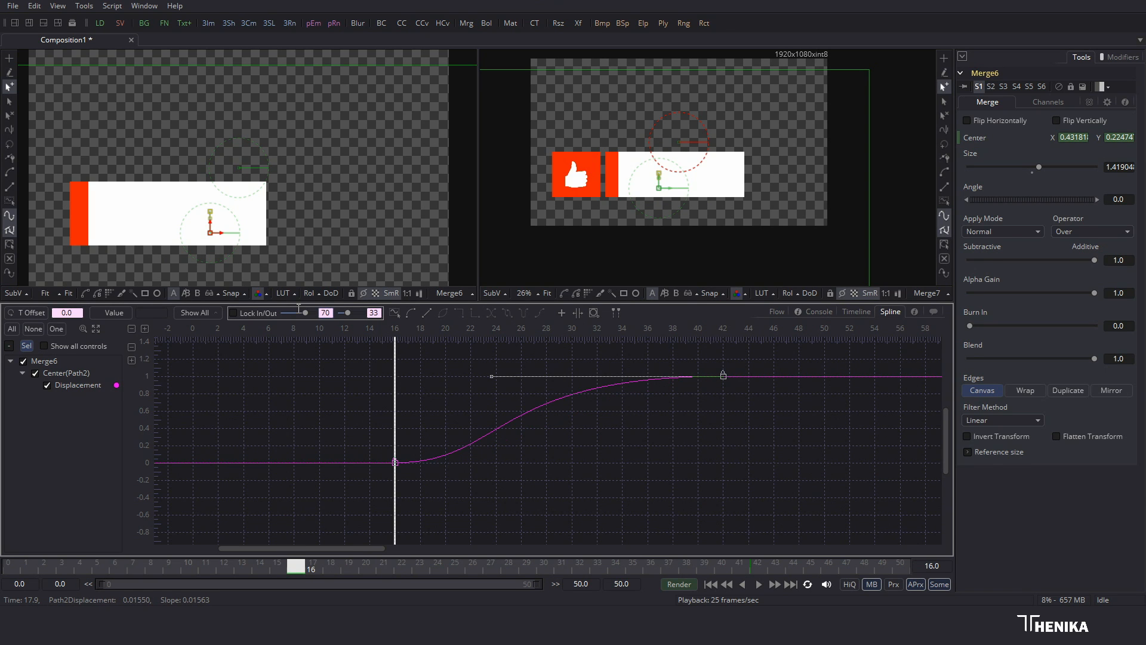
Step: Play the composition from the first frame to check the text's eased rise together with the thumbs-up and block wipe
left_click(776, 311)
left_click(536, 405)
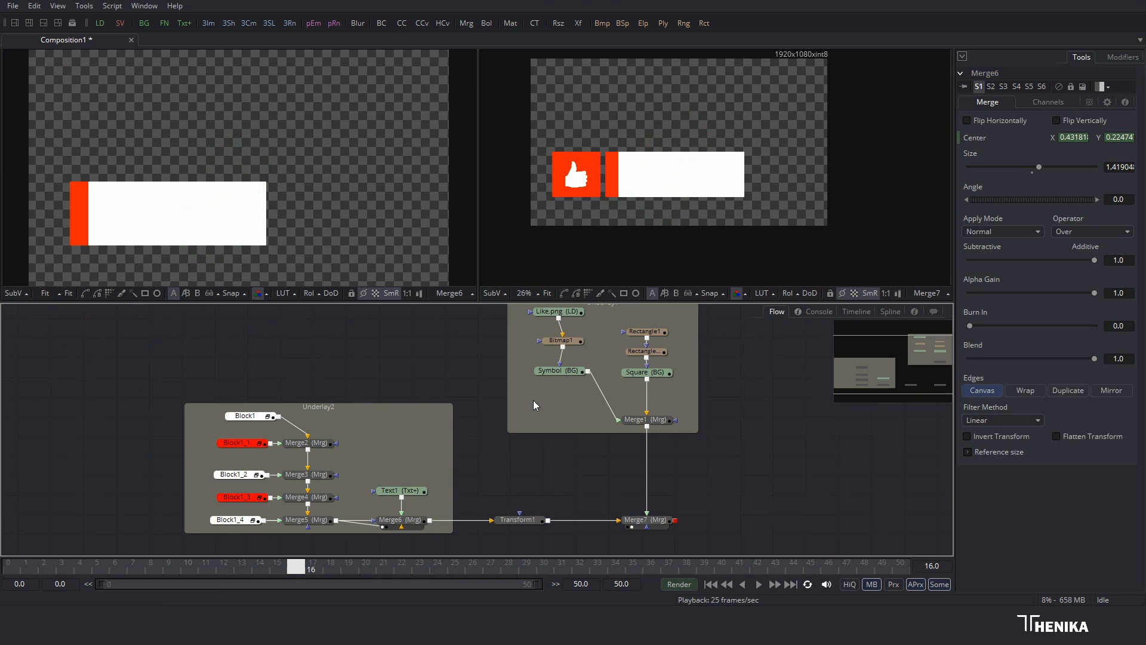
left_click(12, 563)
left_click(758, 584)
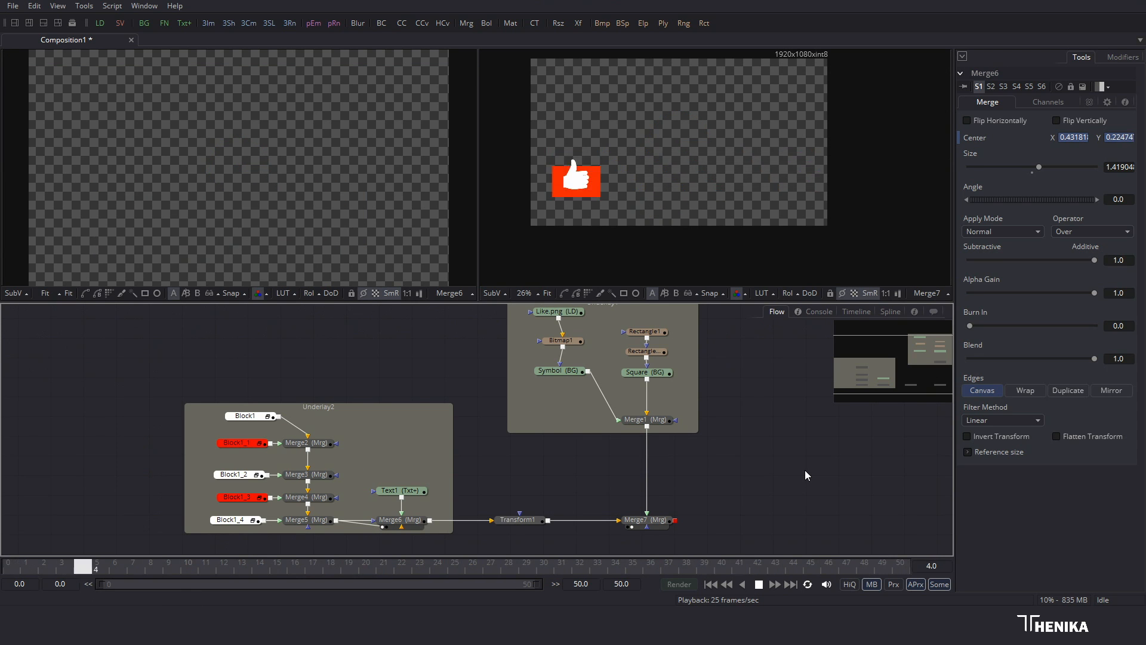
Step: Duplicate the Block1, Block1_1 and Merge2 nodes and merge the copied group over Merge7's output
left_click(758, 585)
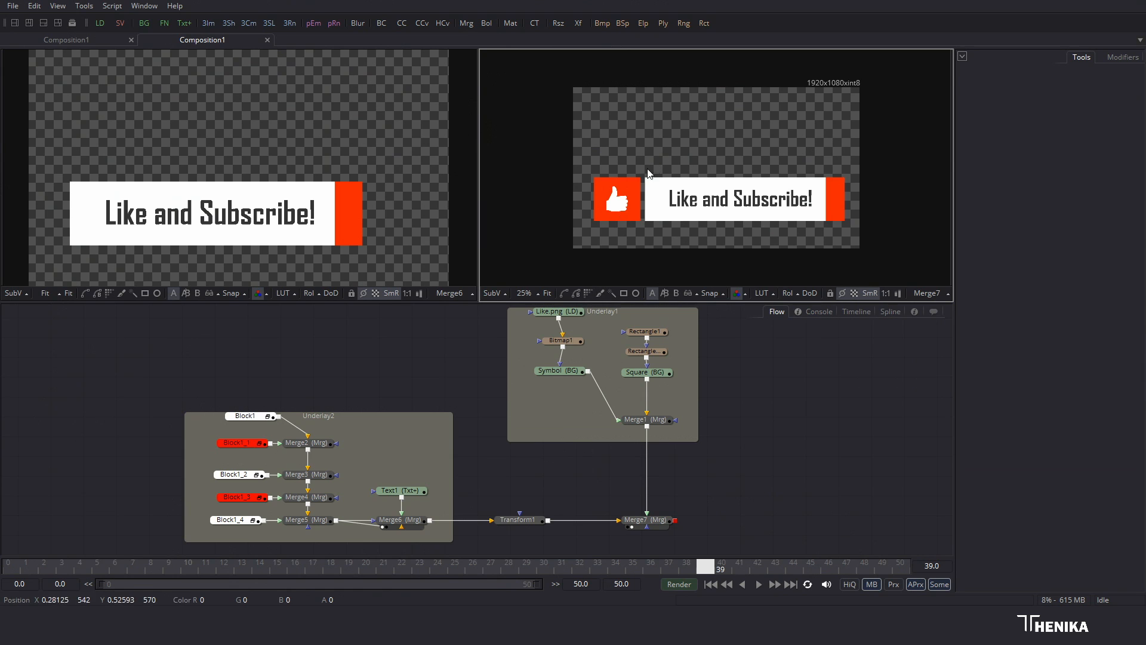
left_click_drag(212, 395, 324, 449)
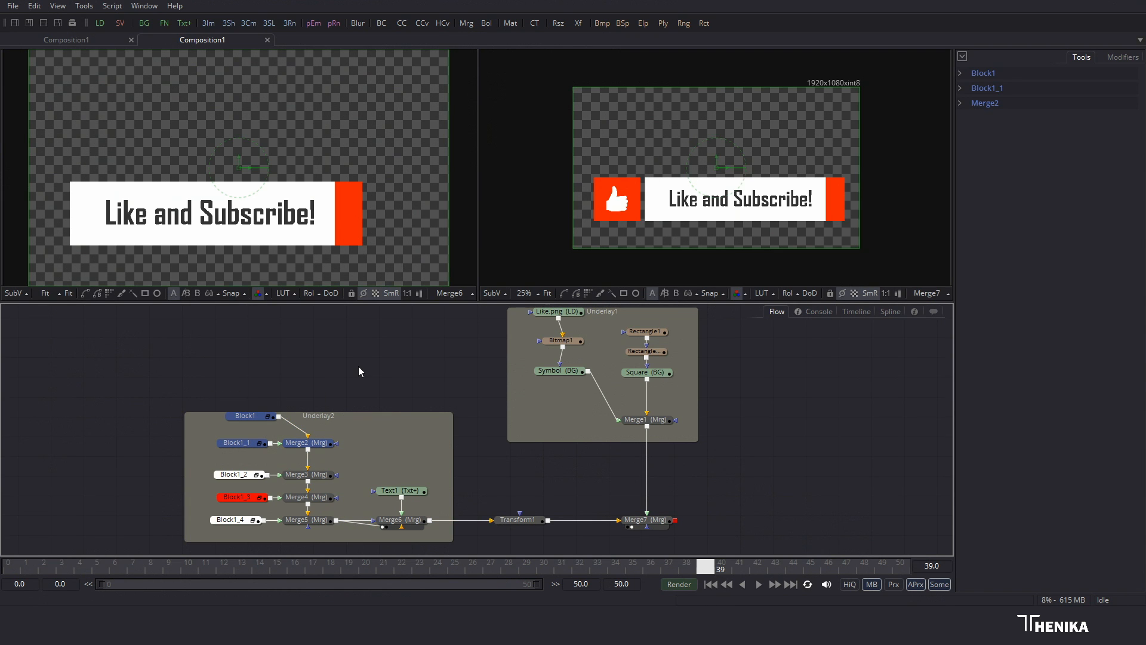
key("ctrl+v")
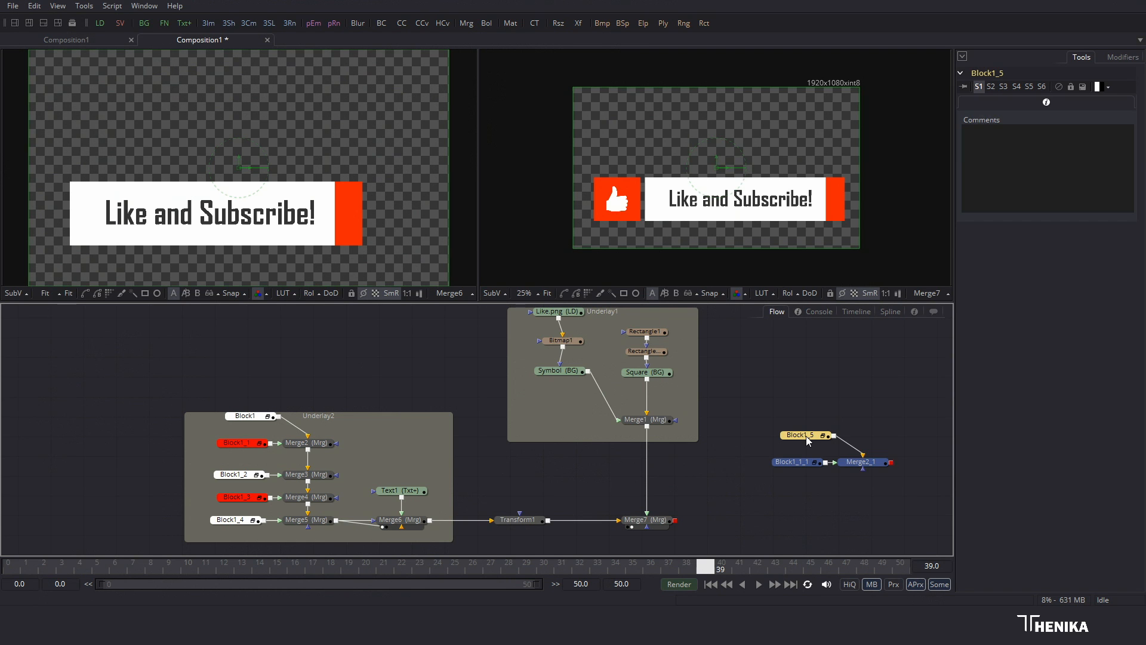
left_click_drag(892, 462, 674, 521)
left_click(855, 522)
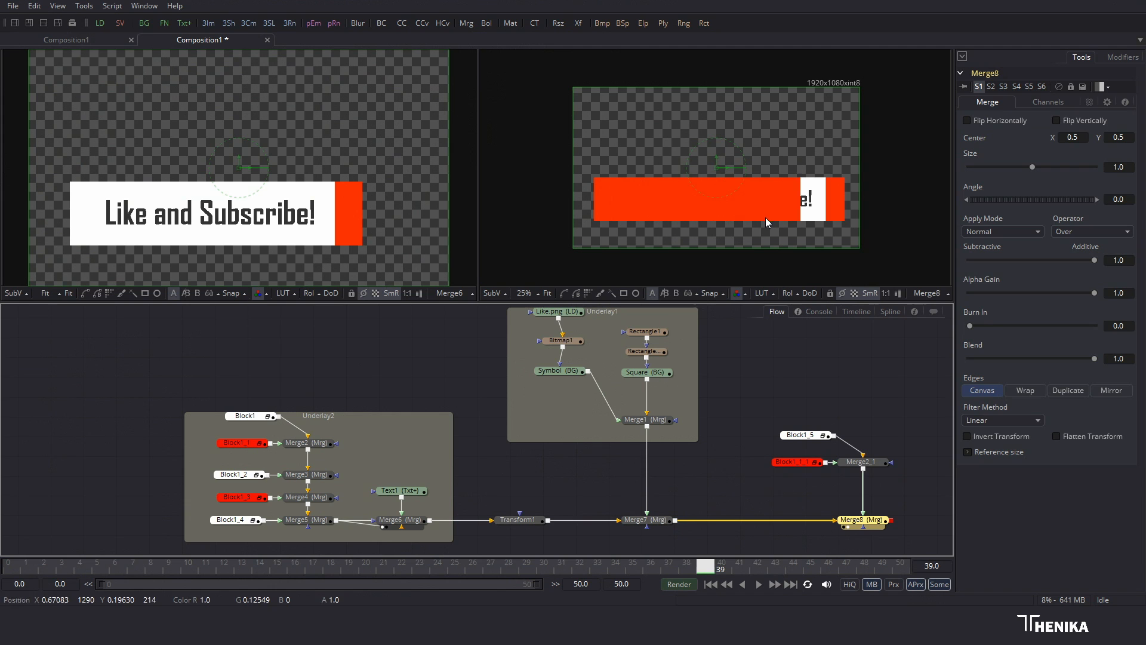
Step: Add a Transform after Merge2_1, unlink its X and Y sizes, and flatten the copied blocks to Y Size about 0.0095
left_click(862, 462)
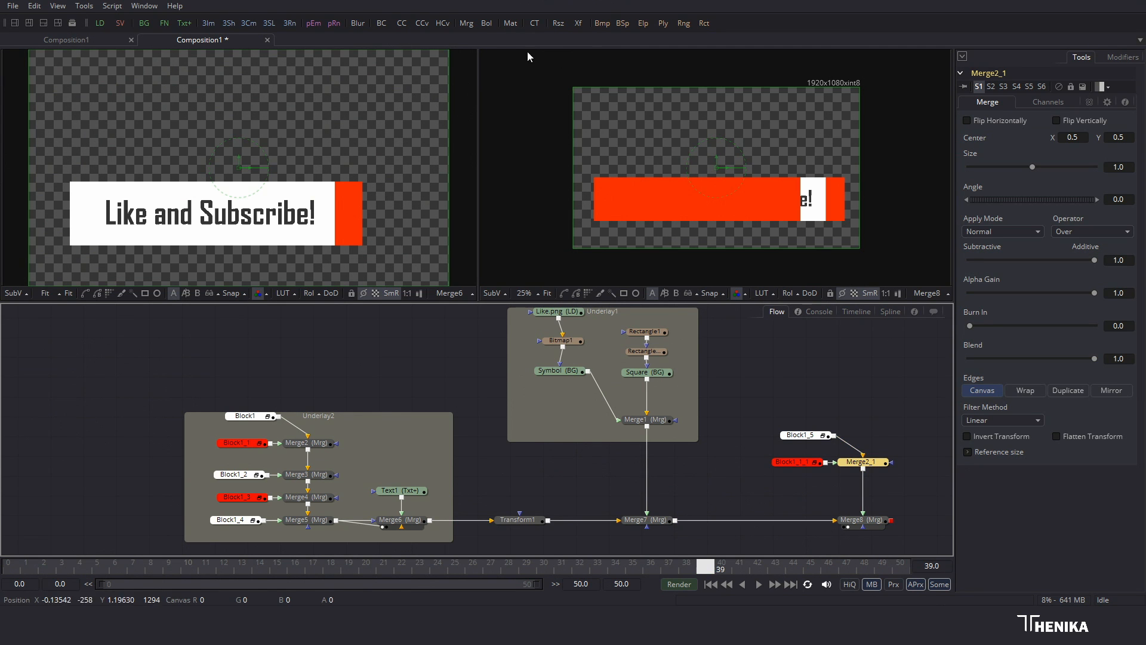
left_click(578, 24)
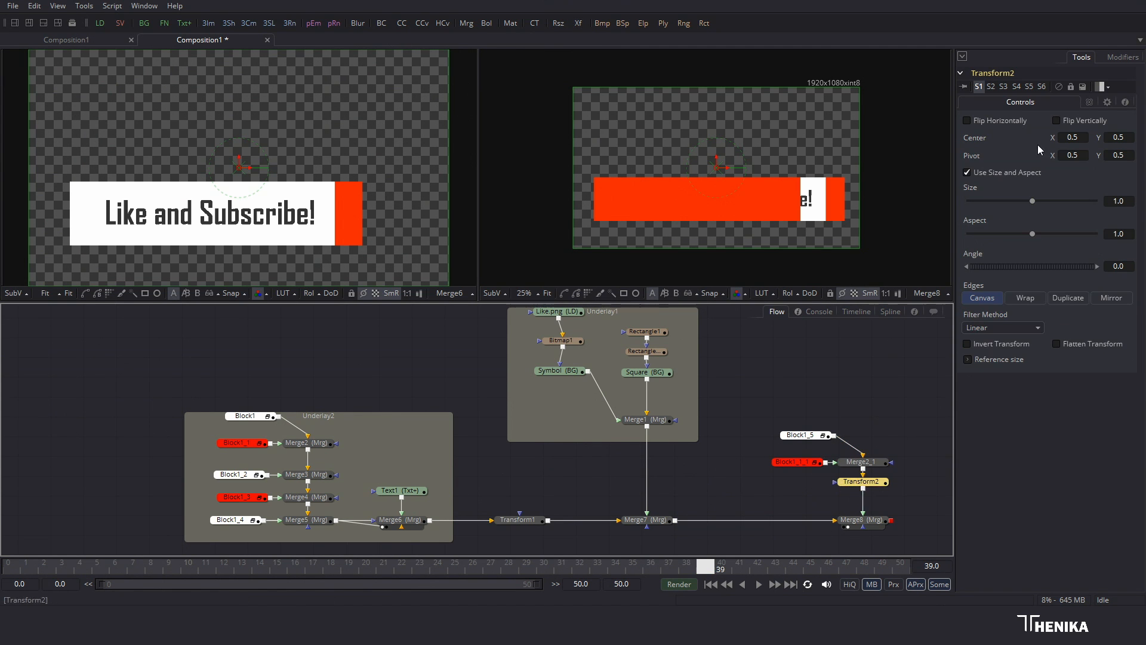
left_click(897, 137)
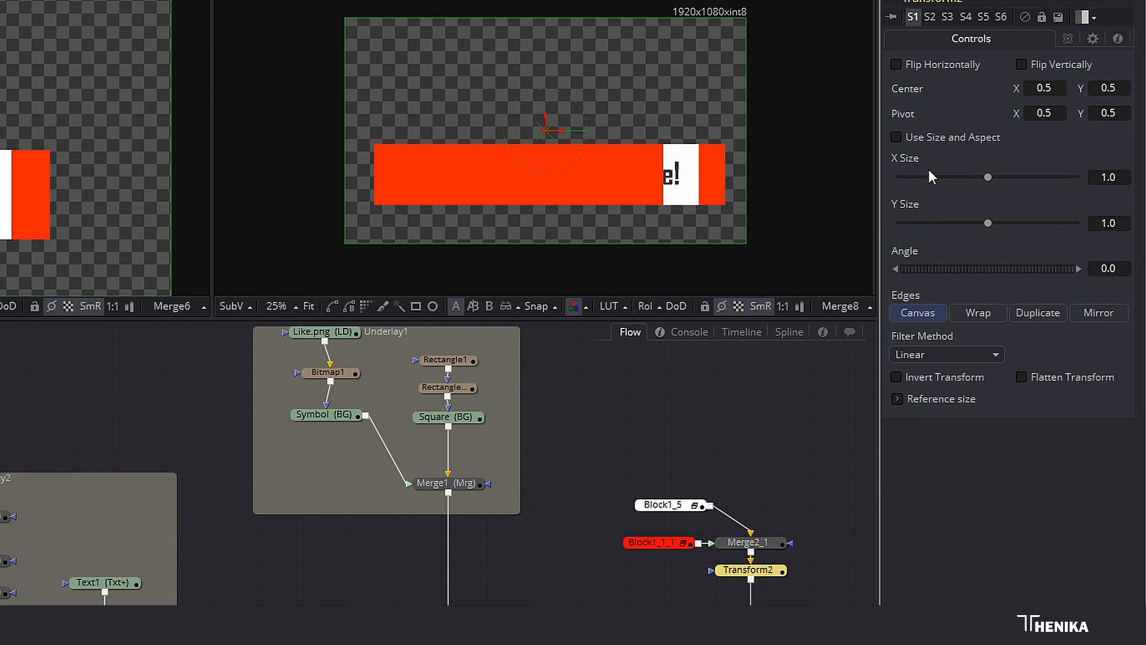
mouse_move(985, 223)
left_mouse_down()
mouse_move(906, 225)
mouse_move(968, 234)
left_mouse_up()
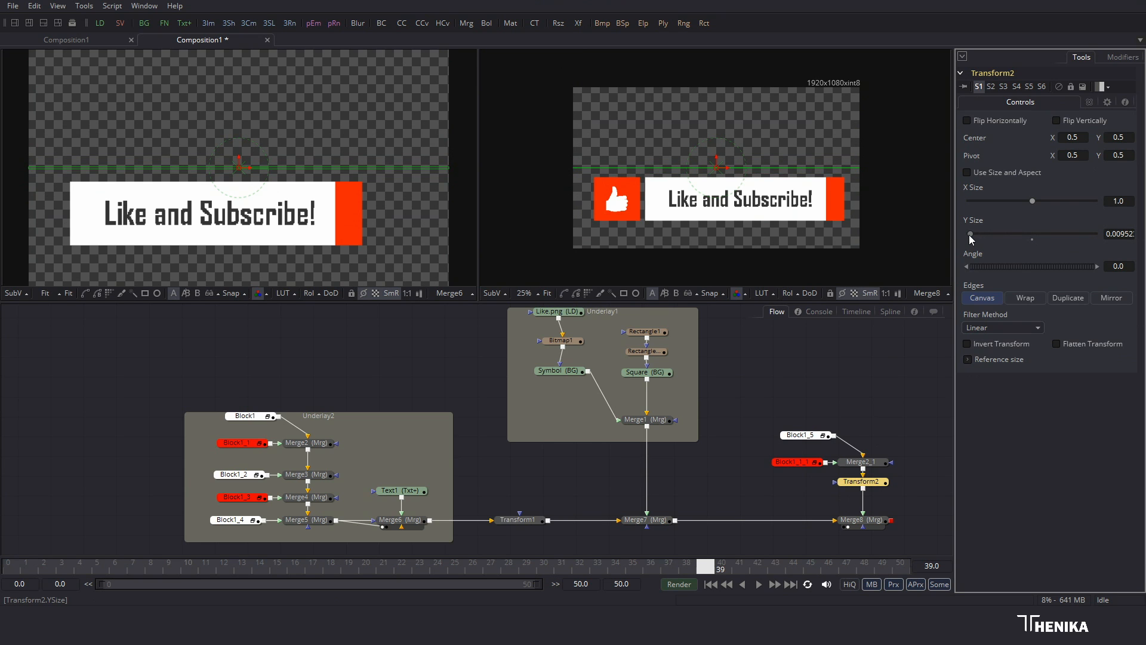
Step: Place Transform2's thin line just above the block bar at Center about 0.654, 0.470 and set its Y Size to about 0.021
left_click_drag(719, 171, 761, 175)
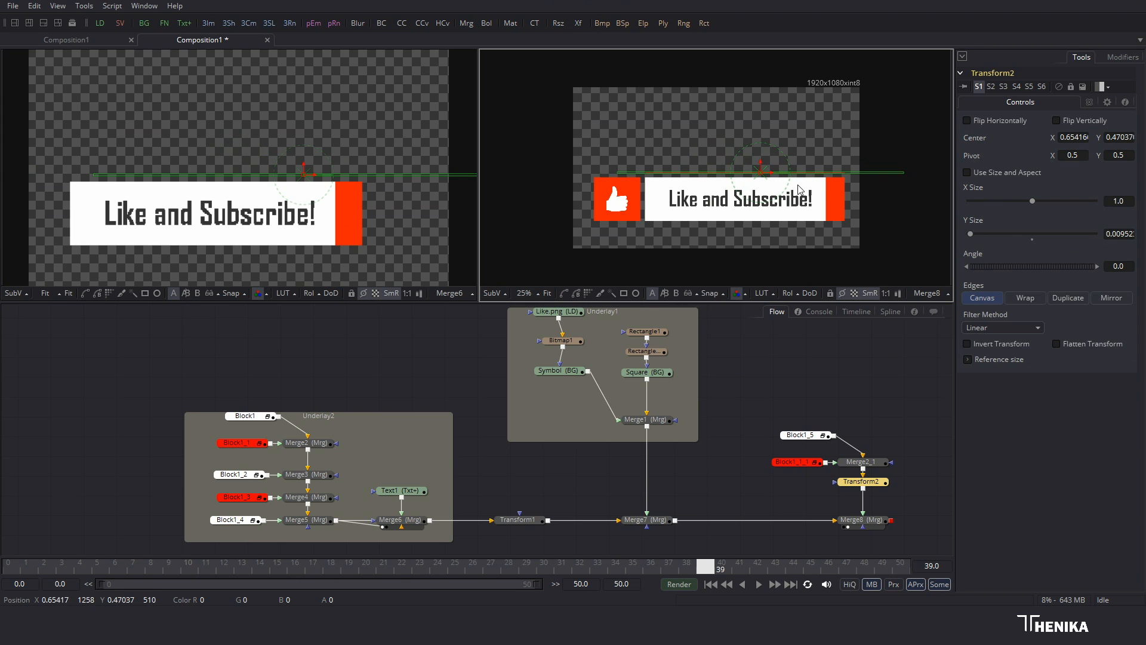
left_click_drag(627, 572, 367, 570)
scroll(784, 216, "up", 1)
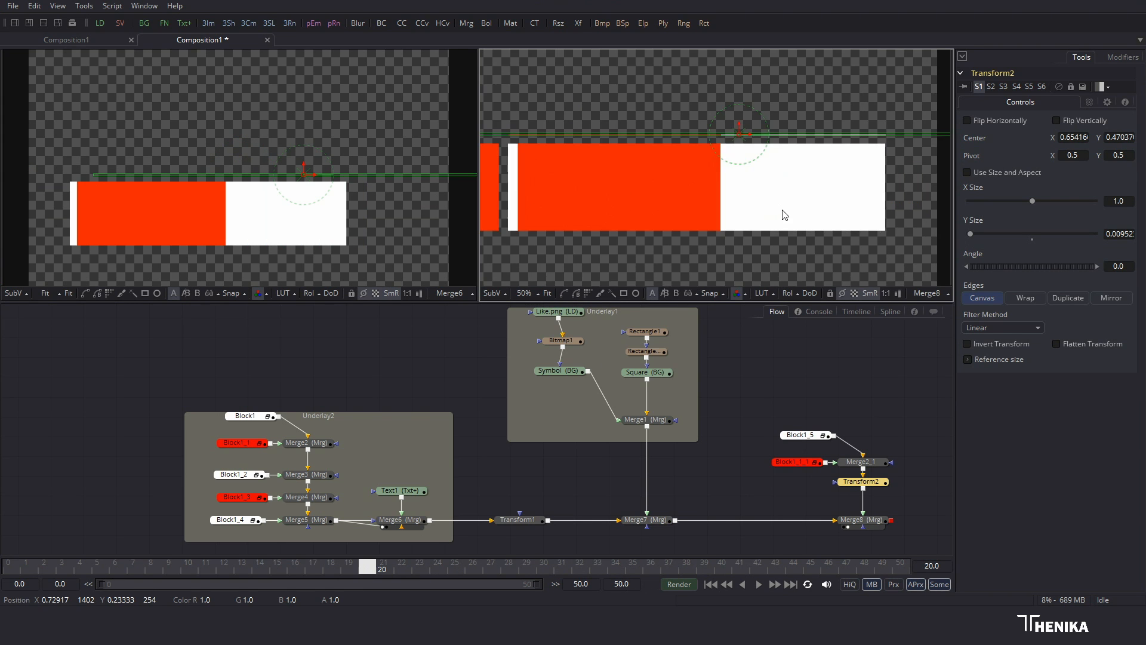
left_click_drag(970, 235, 977, 236)
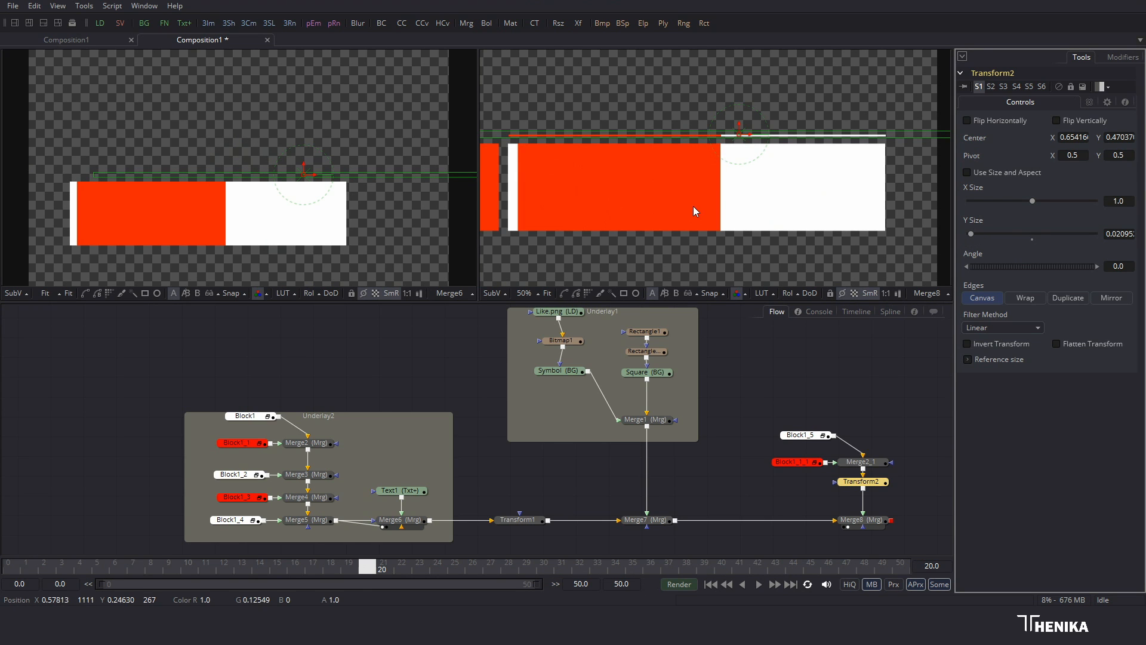
Step: Raise the orange-red line above the white one by setting Merge2_1's Center Y to about 1.119
left_click(863, 462)
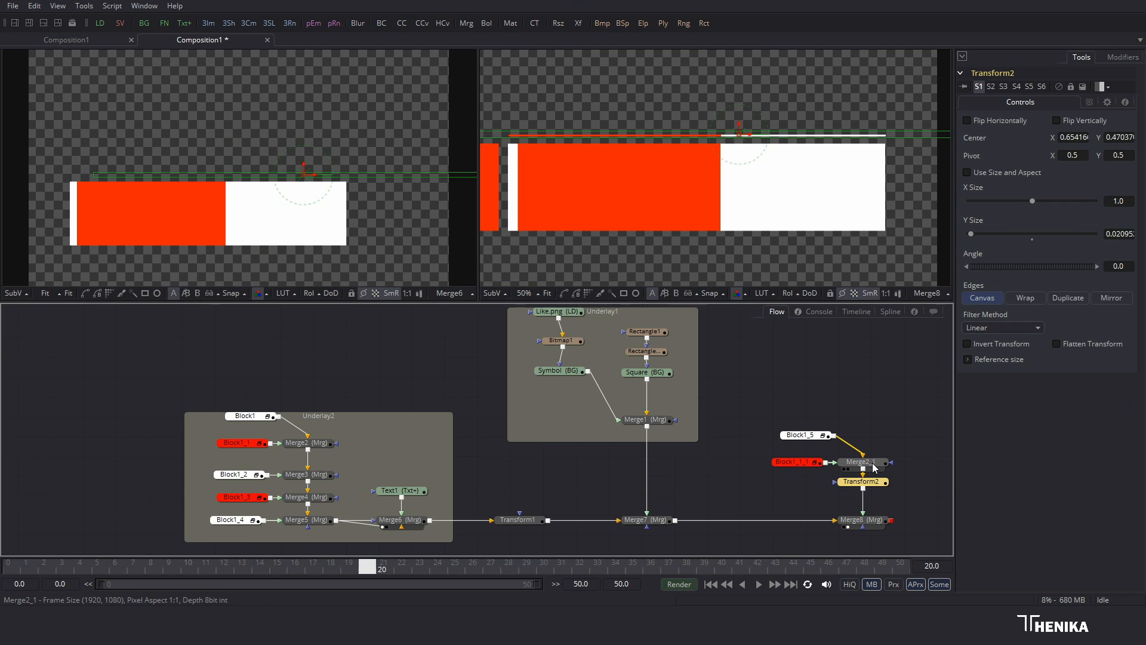
left_click_drag(739, 123, 739, 120)
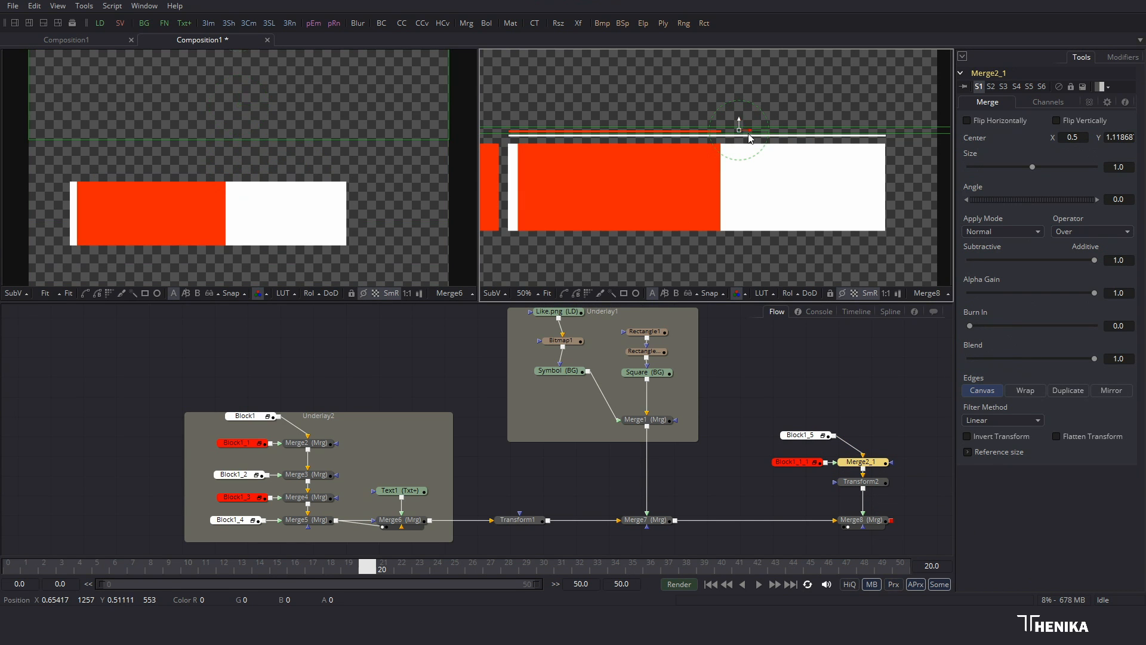
left_click(546, 293)
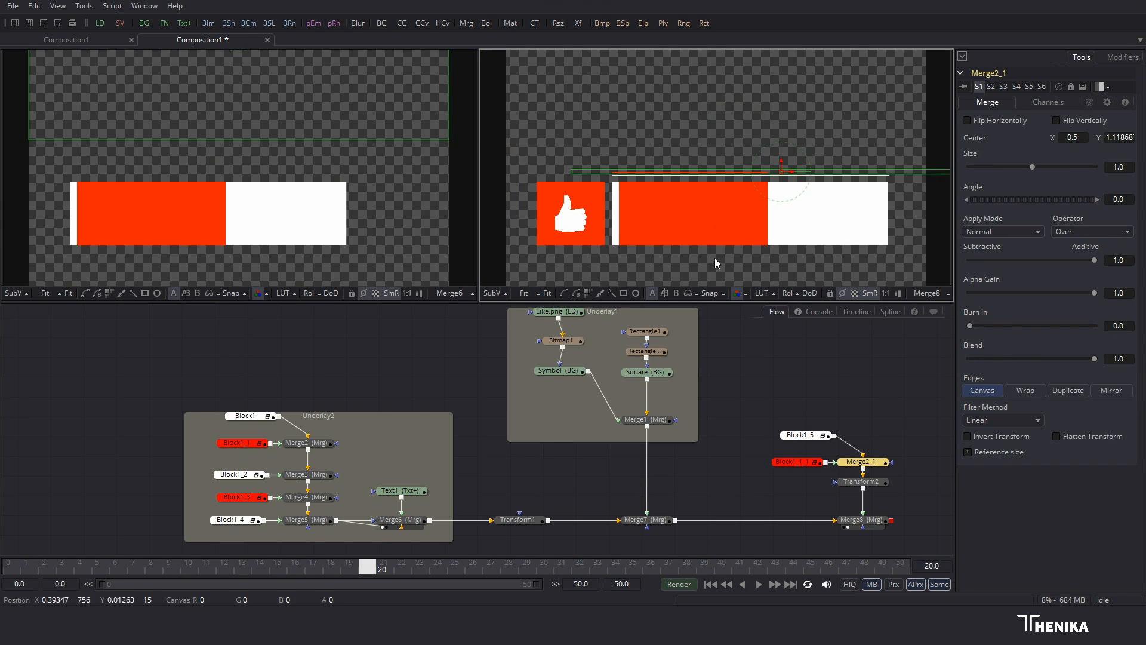
Step: Play the composition from the first frame to check the two thin lines' animation above the bar
left_click(826, 379)
left_click(9, 567)
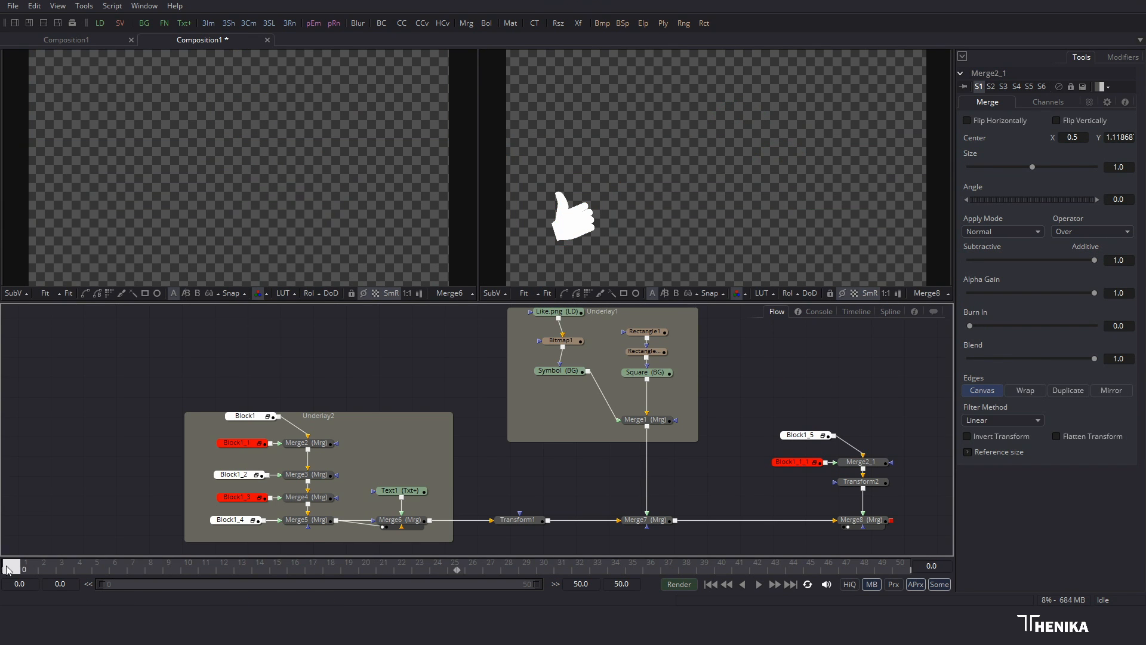
left_click(759, 585)
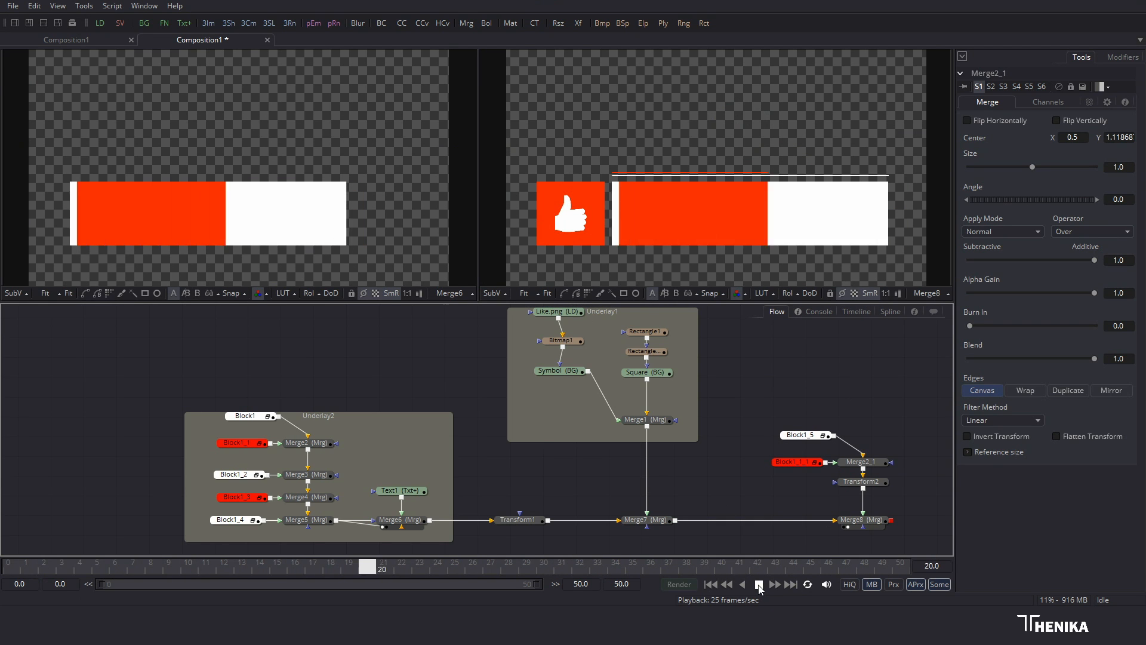
left_click(759, 585)
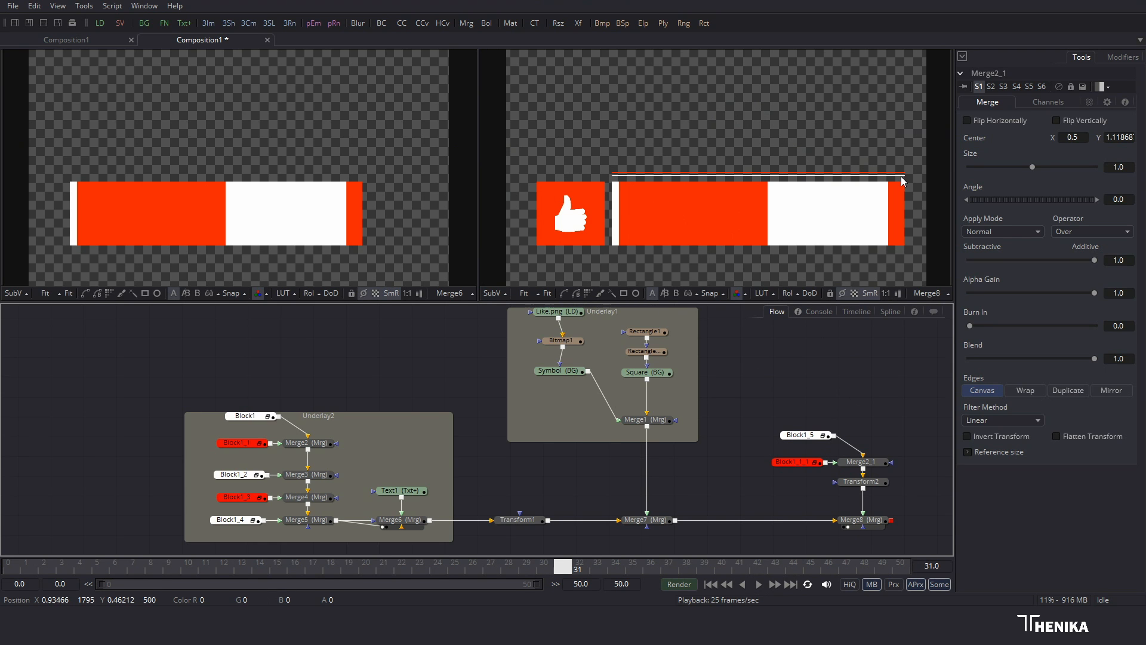
Step: Expand Block1_5 and examine the Polyline animation curve of Polygon1_5 fitted to the spline view
left_click(823, 437)
left_click(805, 440)
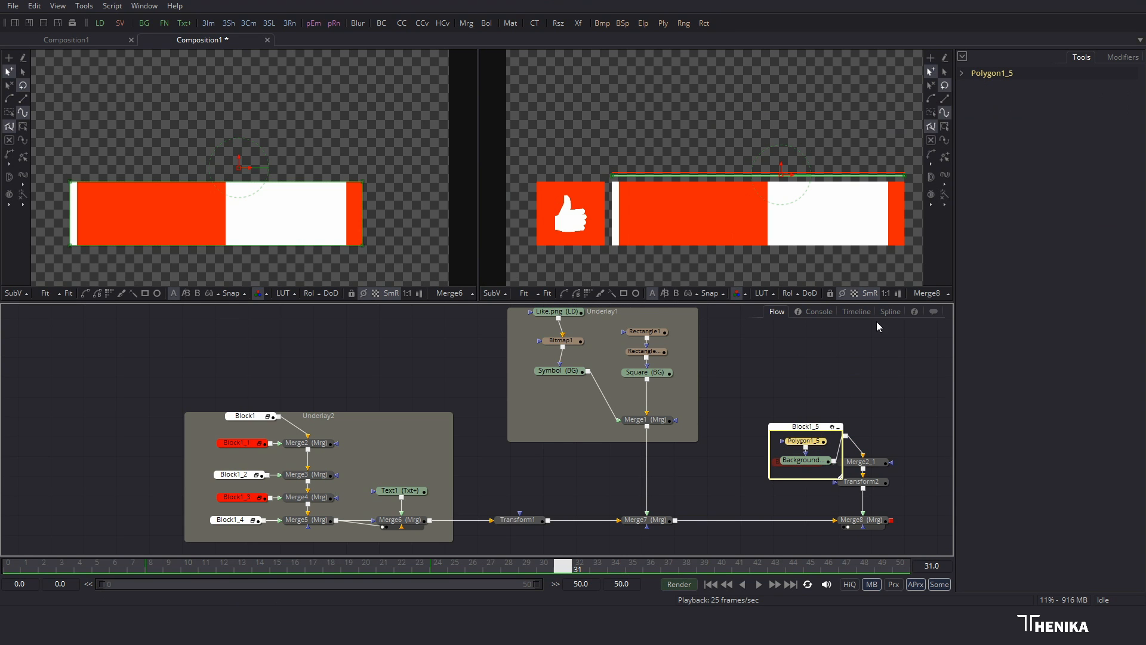
left_click(888, 311)
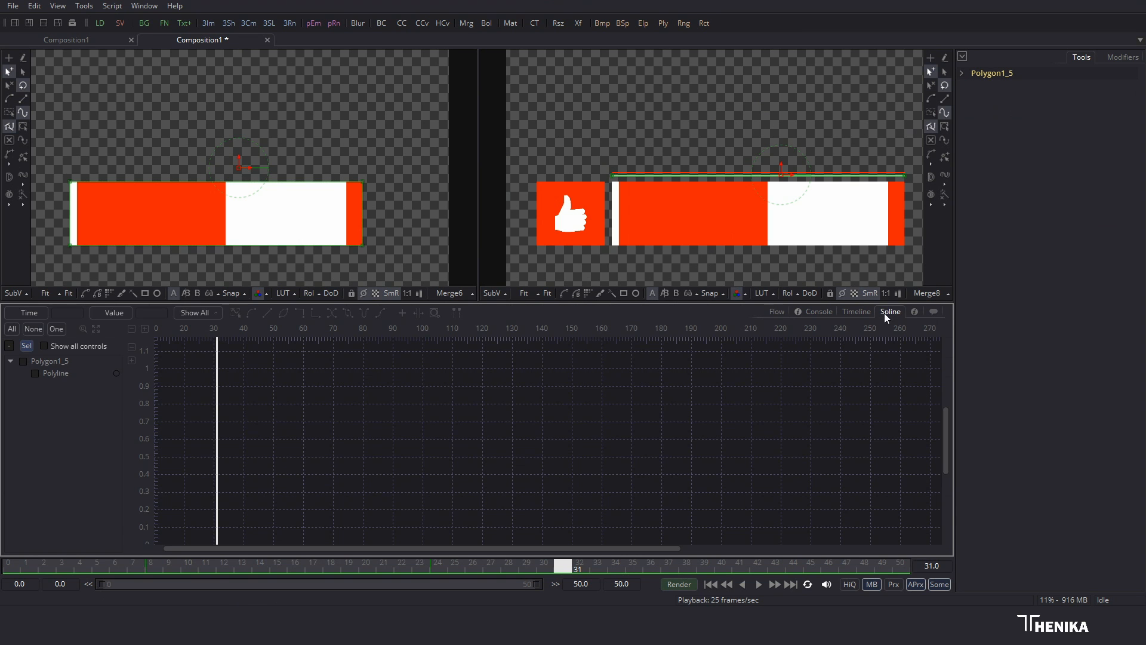
left_click(53, 373)
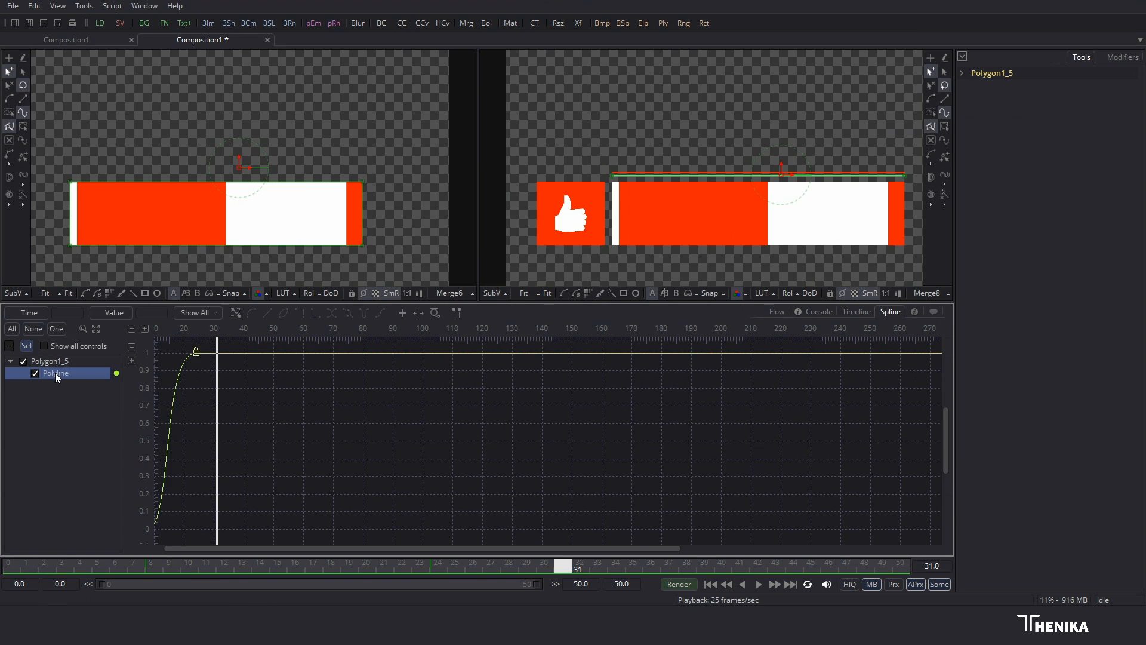
left_click(95, 329)
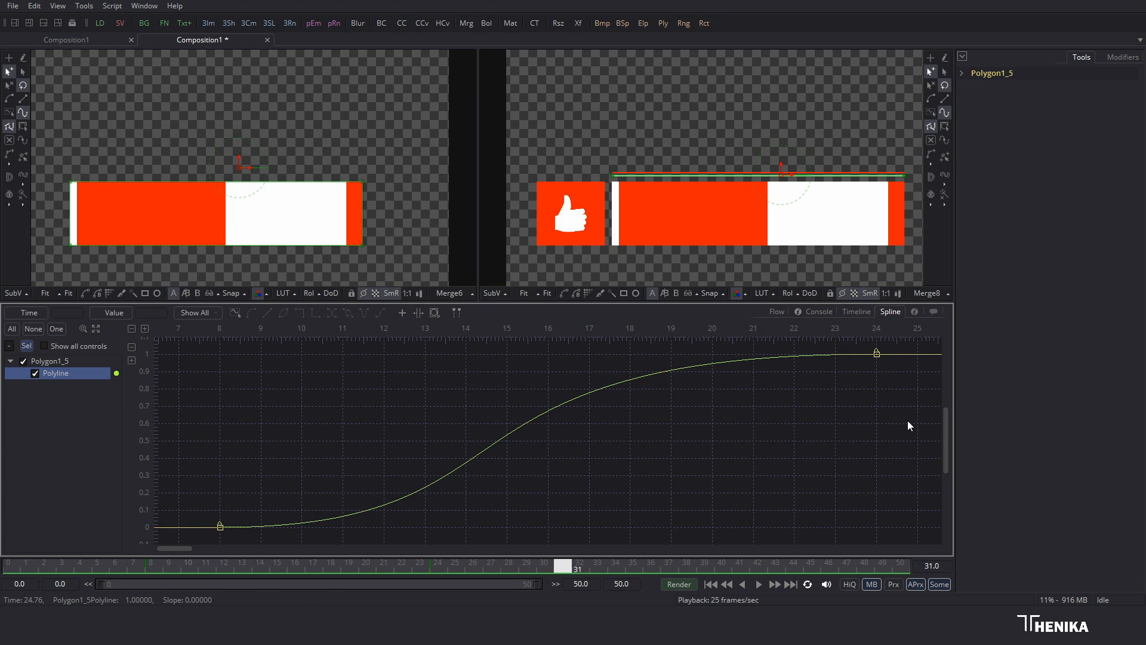
left_click(777, 311)
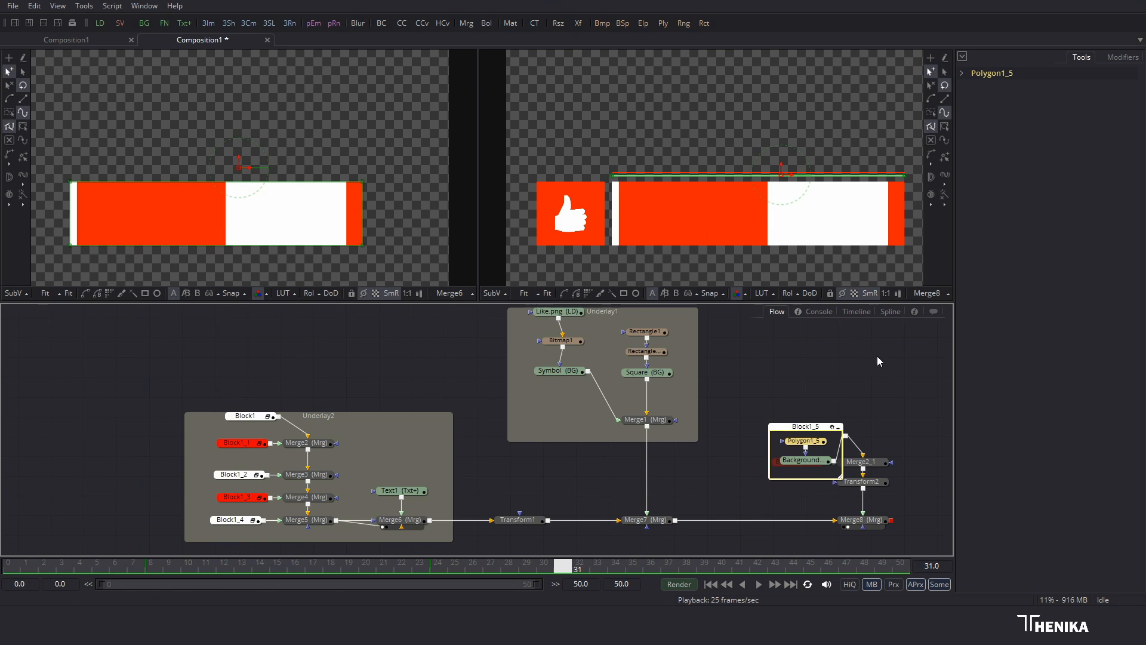
Step: Remove Polygon1_5's polyline shape animation and publish its four corner points as separate controls
left_click(961, 74)
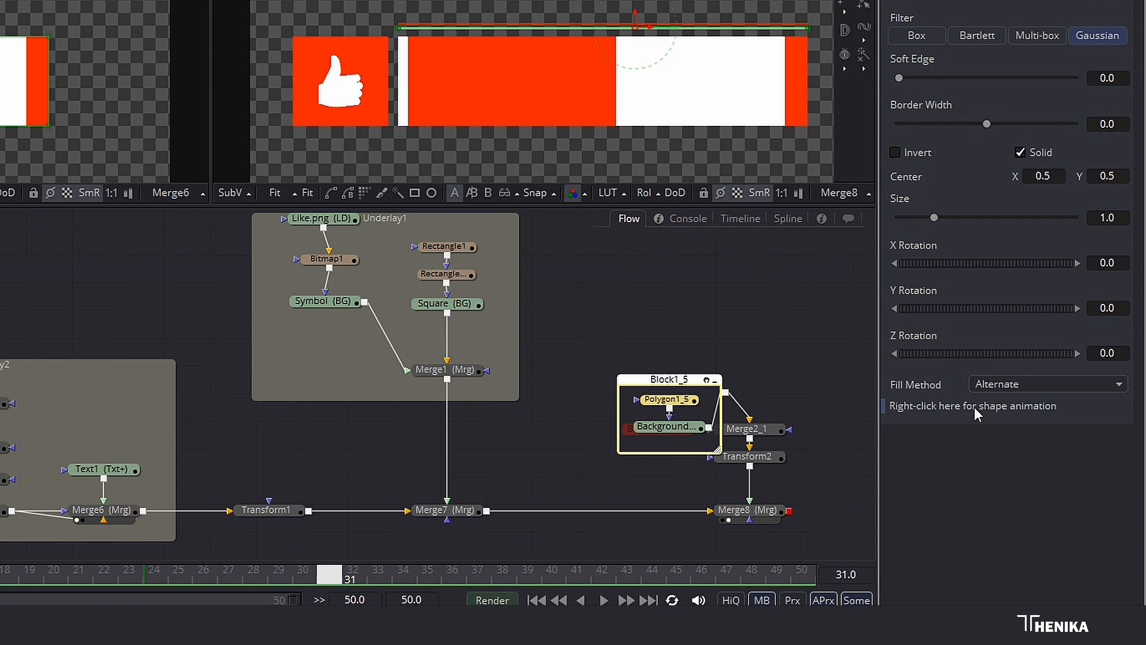
right_click(974, 407)
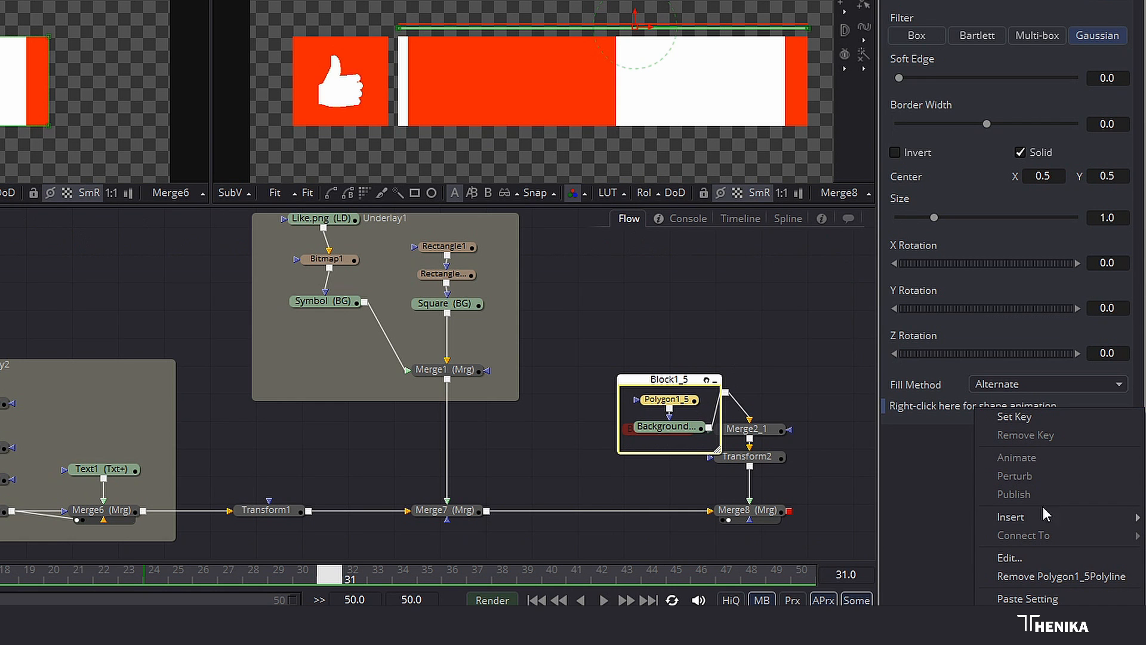
left_click(1049, 574)
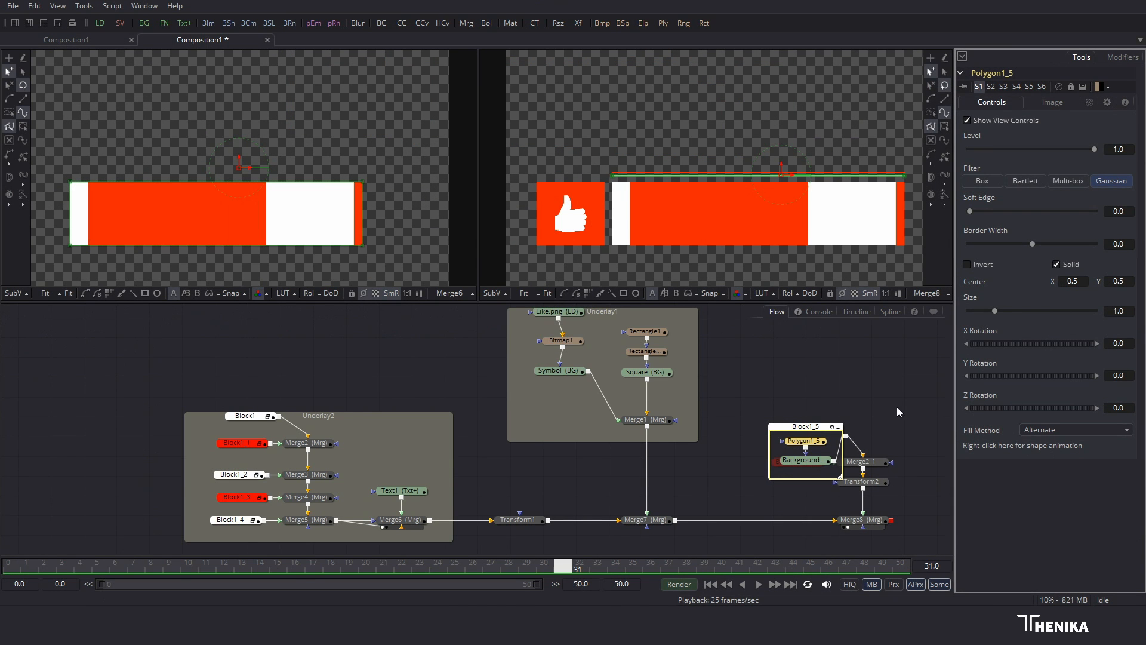
left_click(890, 311)
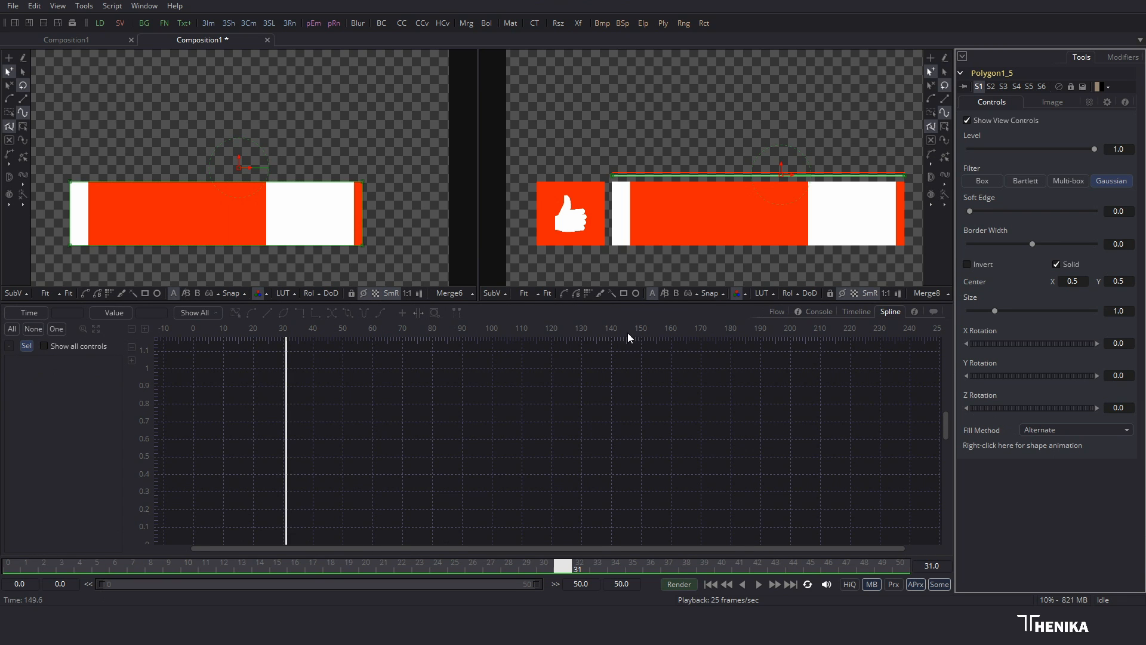
left_click(776, 312)
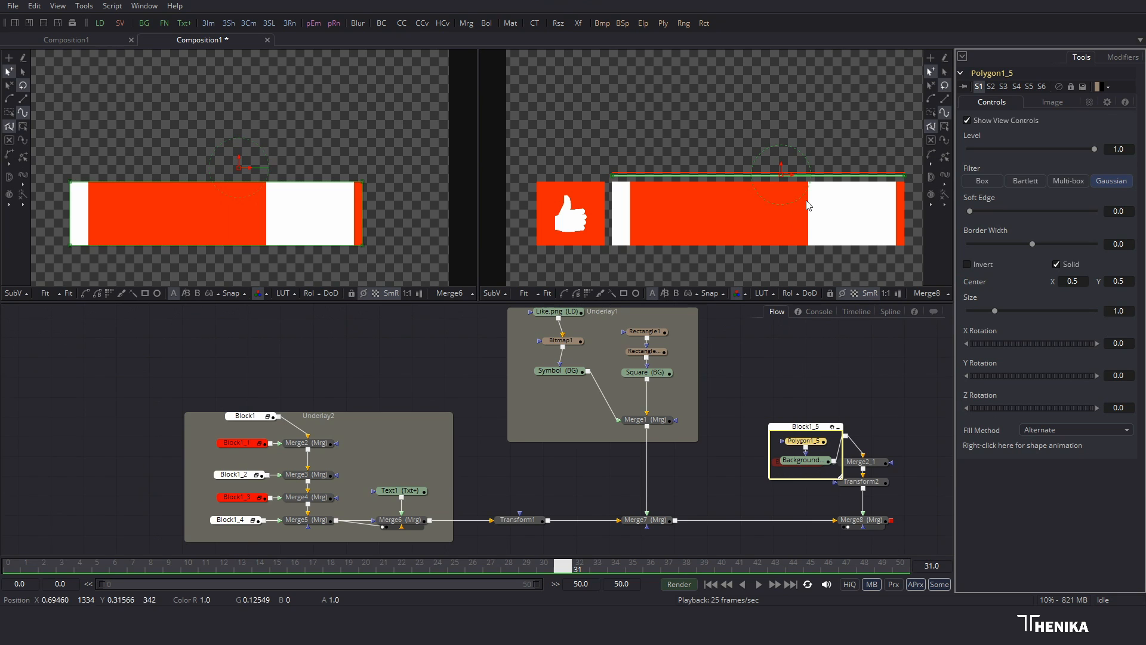
left_click_drag(564, 145, 923, 193)
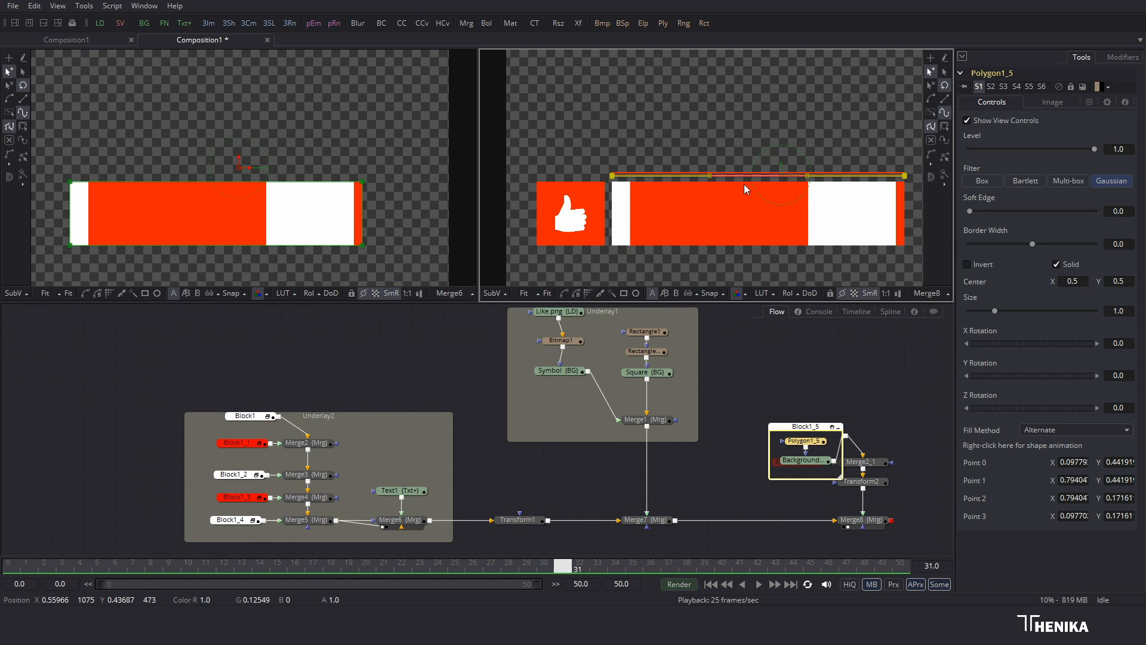
Step: Try animating Point 0 of Polygon1_5 with a Path and view its Displacement spline
right_click(1040, 462)
left_click(1050, 468)
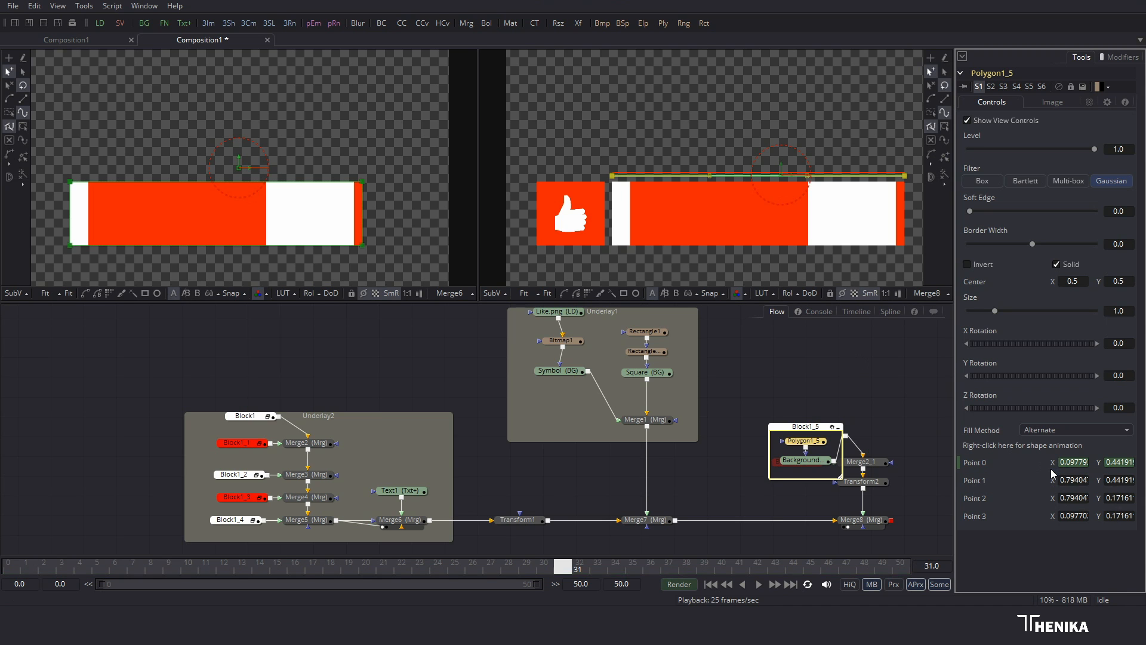
left_click(891, 312)
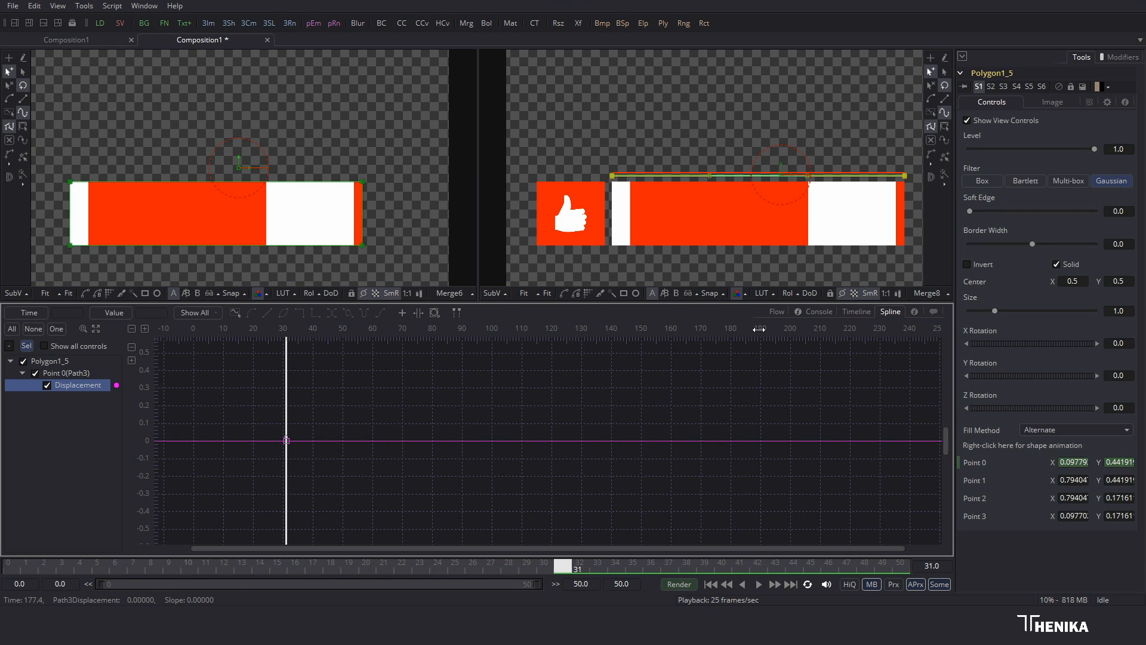
left_click(777, 313)
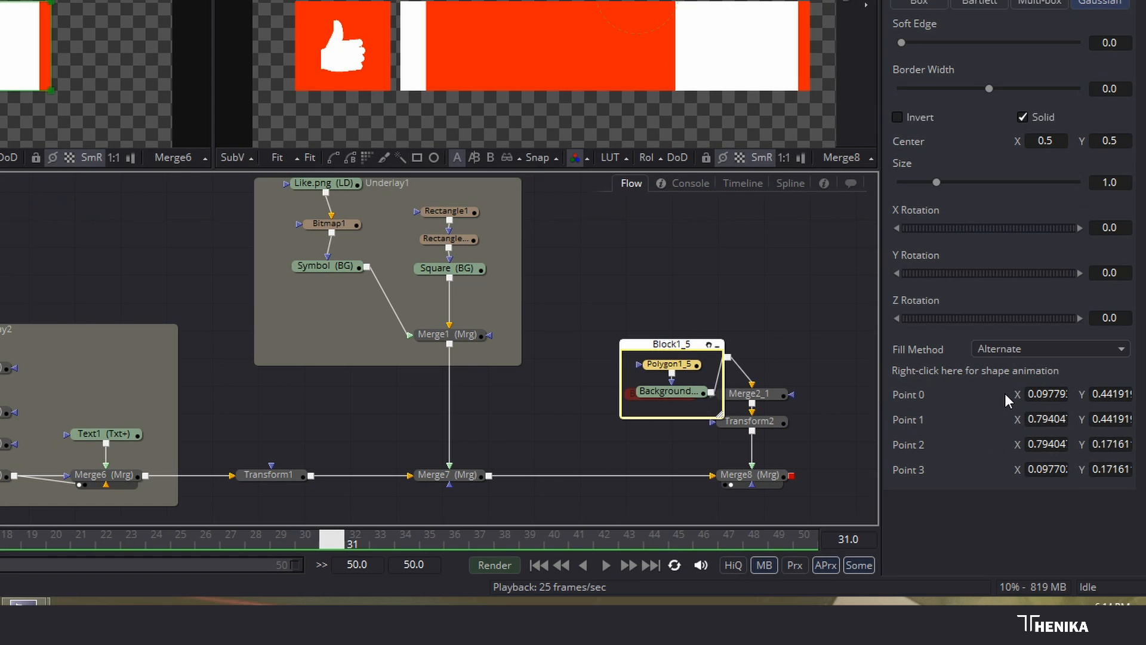
Step: Modify Point 0 of Polygon1_5 with an XY Path and show its separate X and Y curves
right_click(1043, 462)
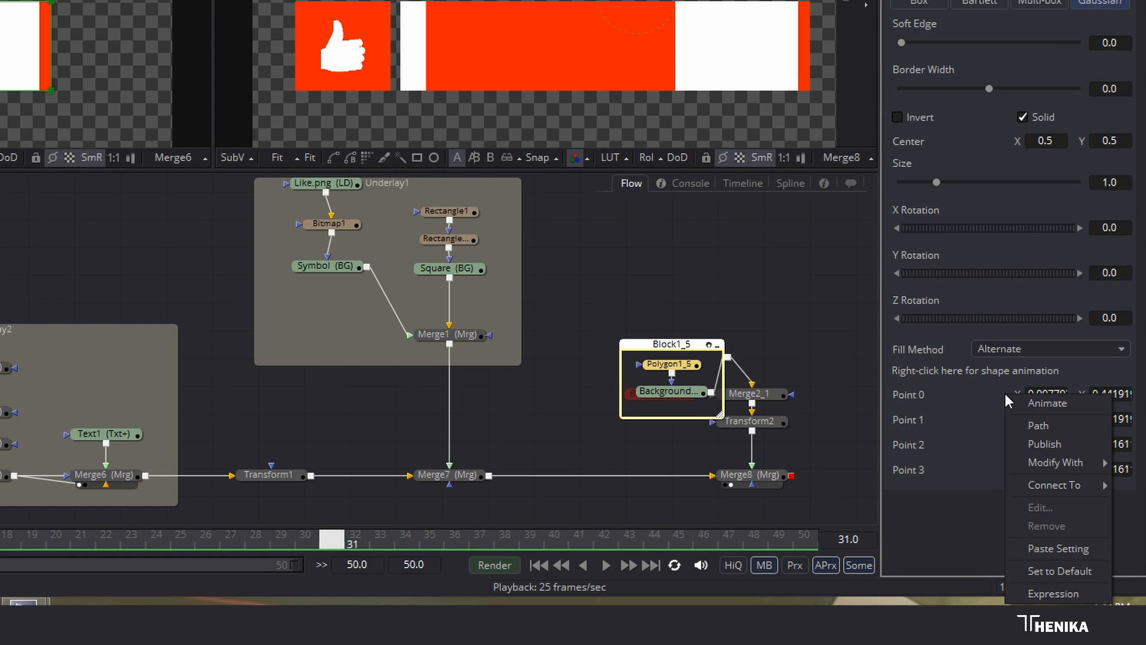
mouse_move(1044, 462)
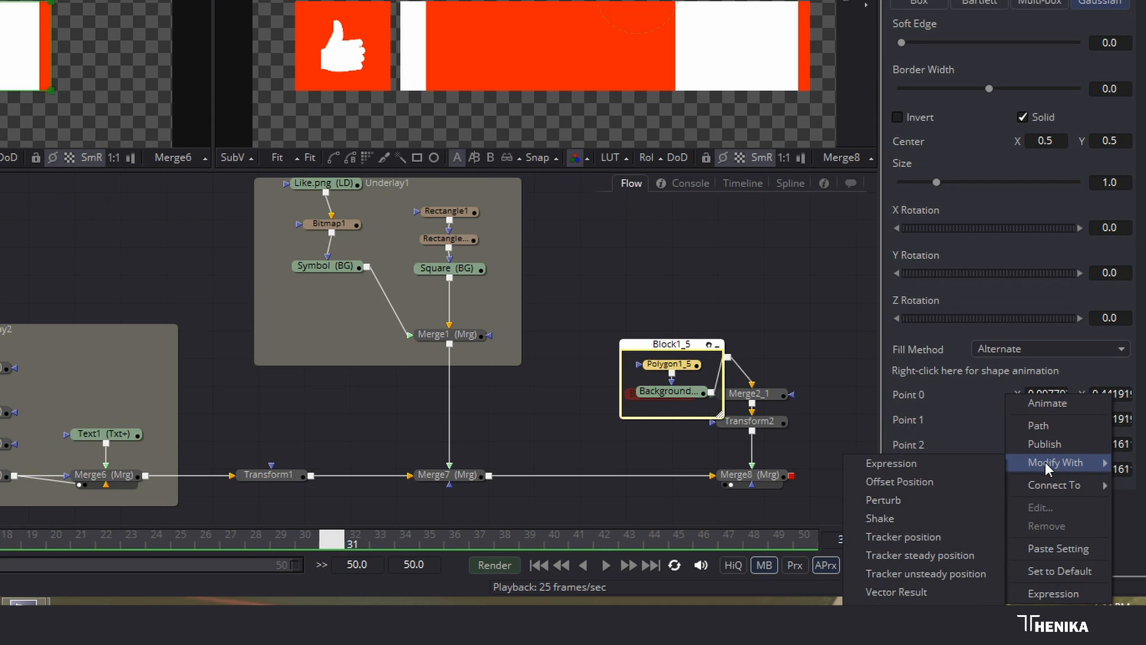
left_click(896, 591)
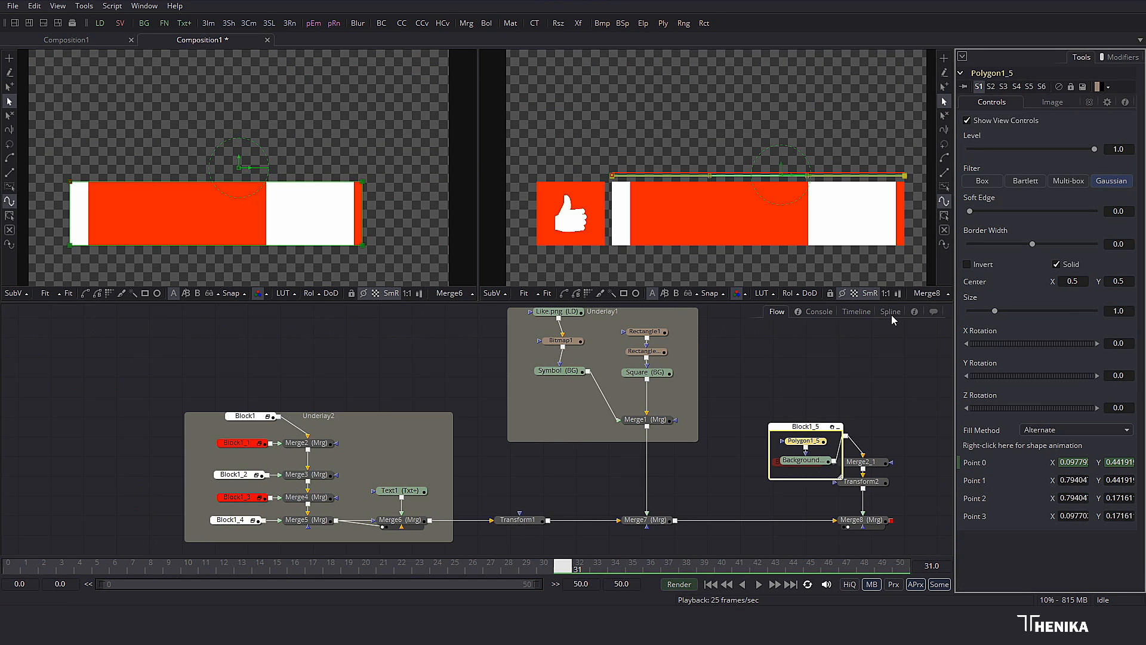
left_click(891, 313)
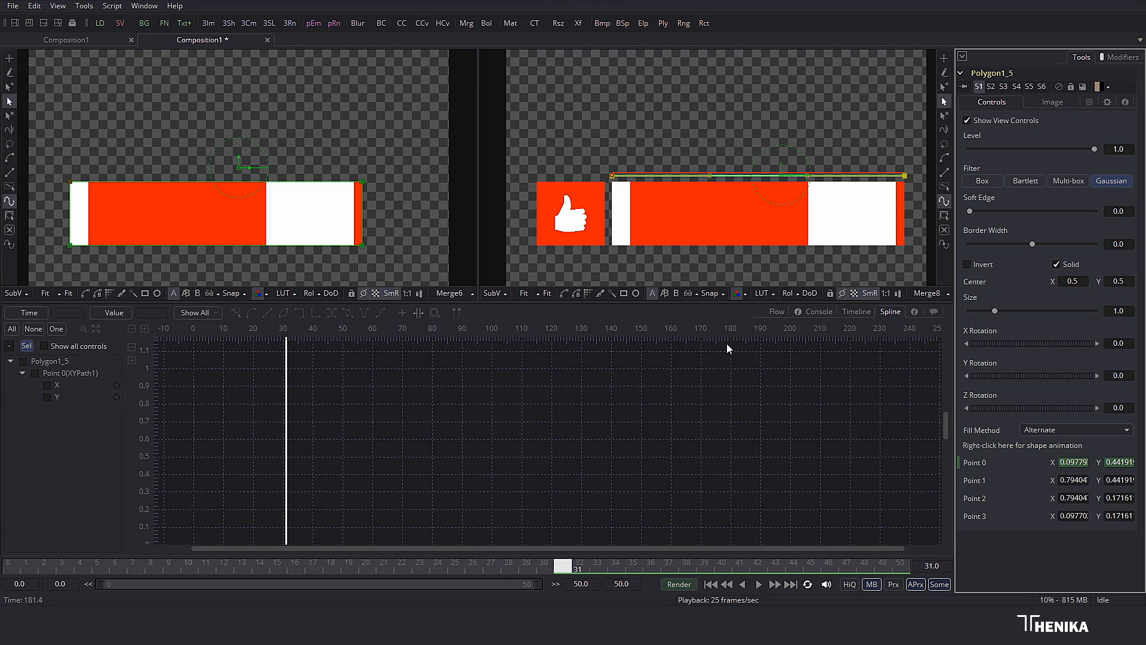
Step: Modify Points 1, 2 and 3 of Polygon1_5 with an XY Path
left_click(774, 312)
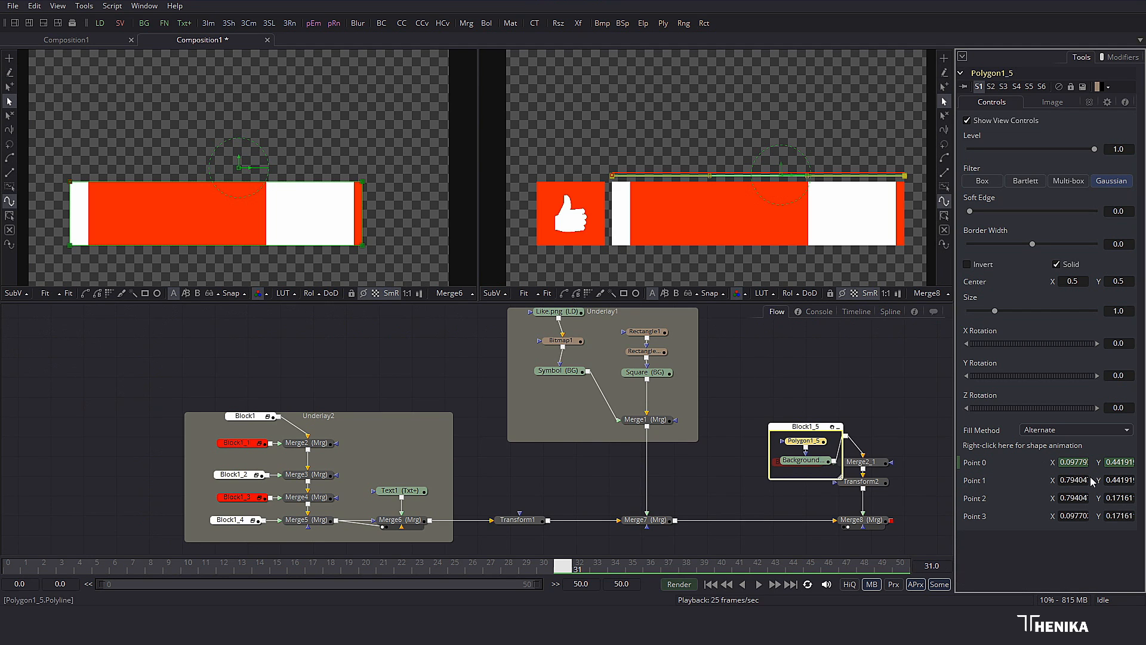
right_click(1042, 480)
mouse_move(1075, 530)
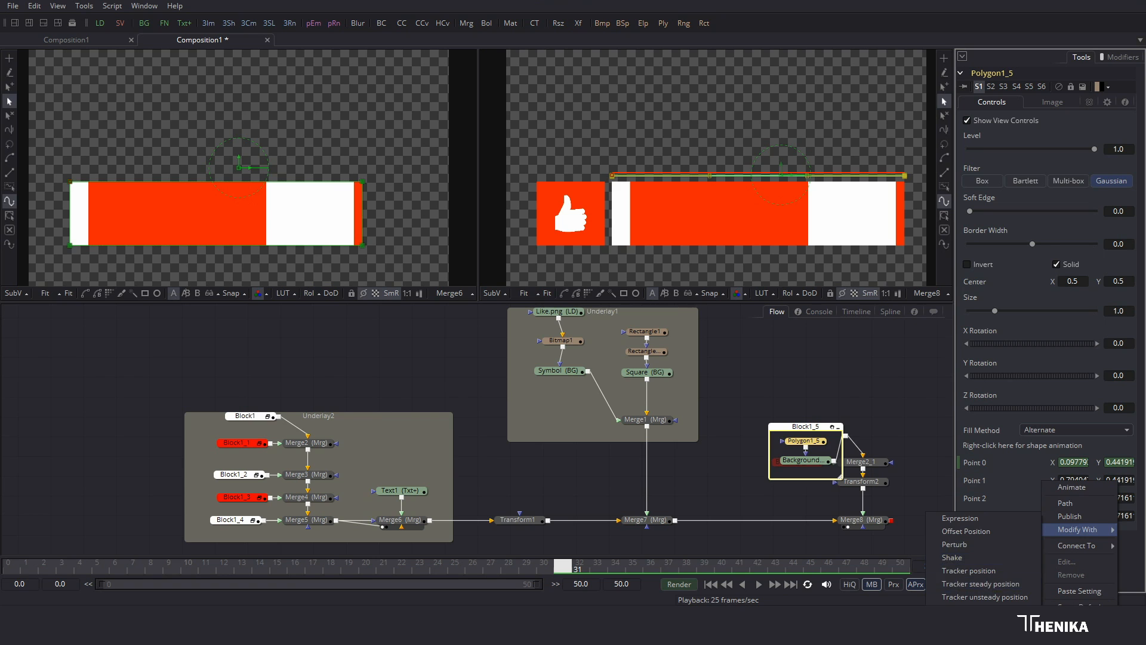
left_click(1005, 575)
right_click(1034, 500)
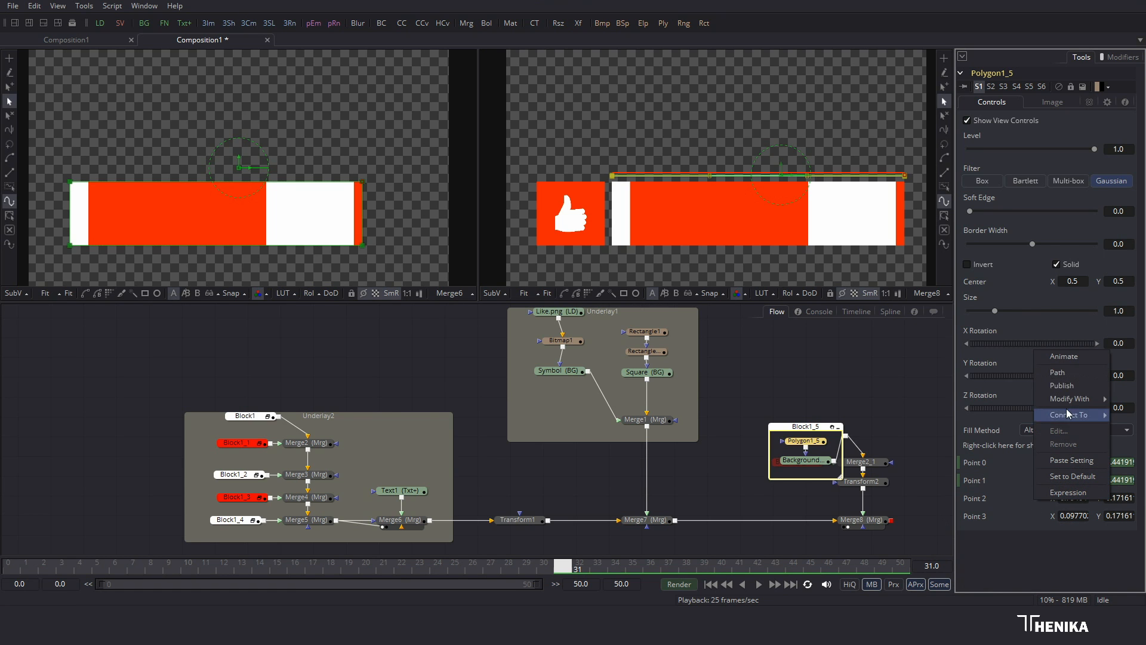
mouse_move(1072, 399)
left_click(994, 500)
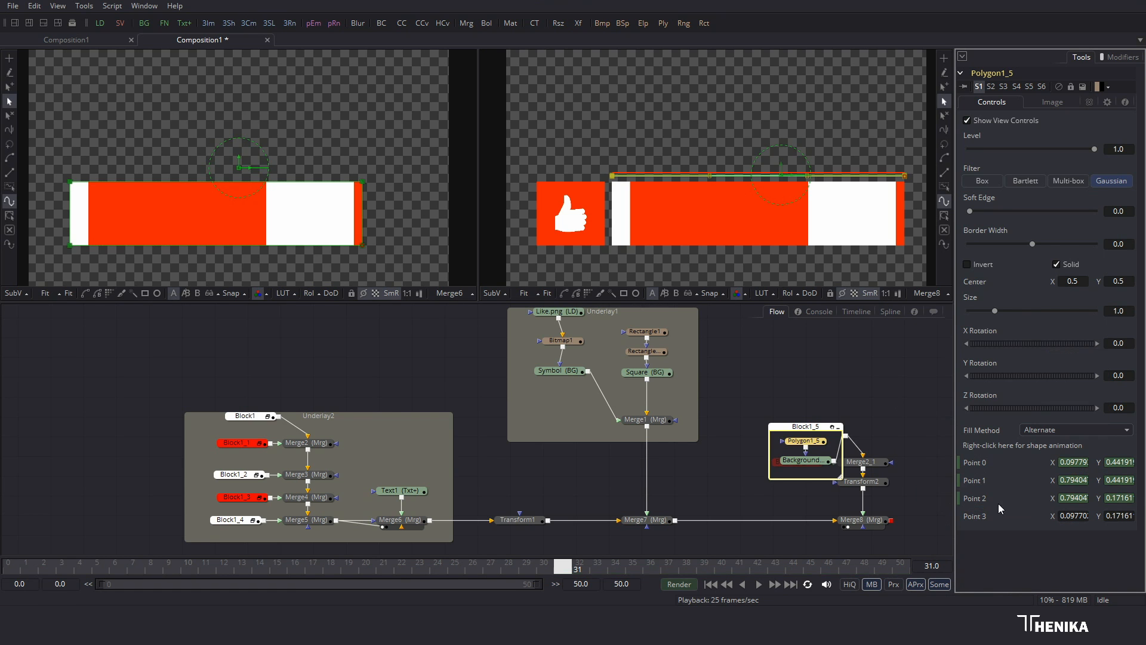
right_click(1039, 514)
mouse_move(1074, 413)
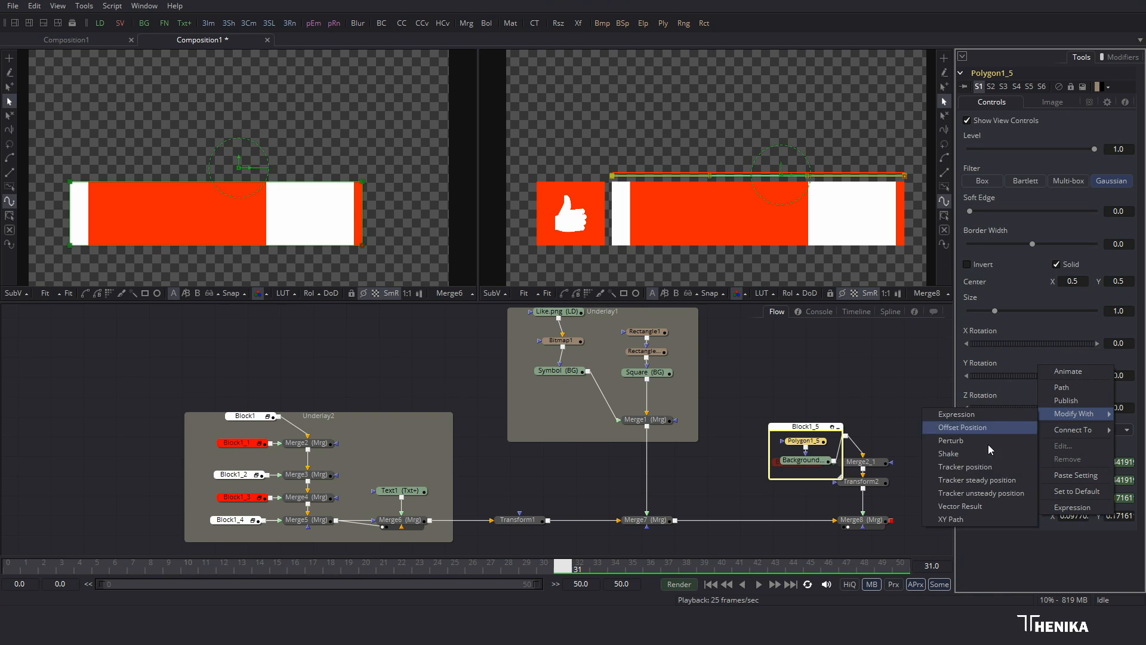
left_click(983, 520)
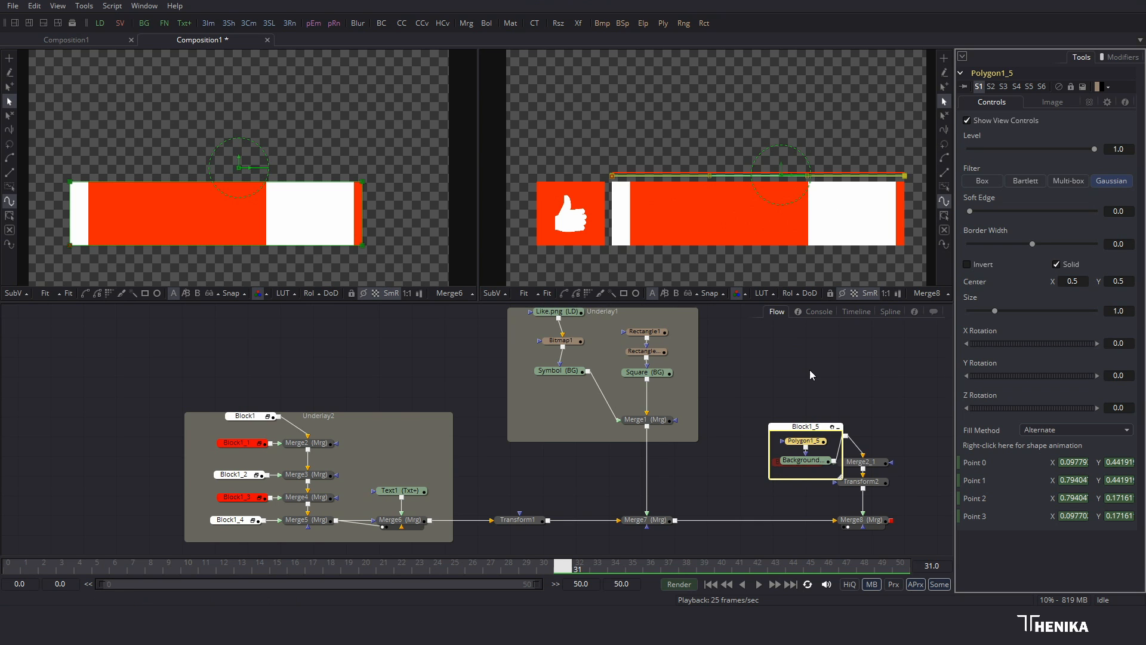
Step: Show all point curves of Polygon1_5 in the spline view and move their keyframes to frame 24
left_click(438, 566)
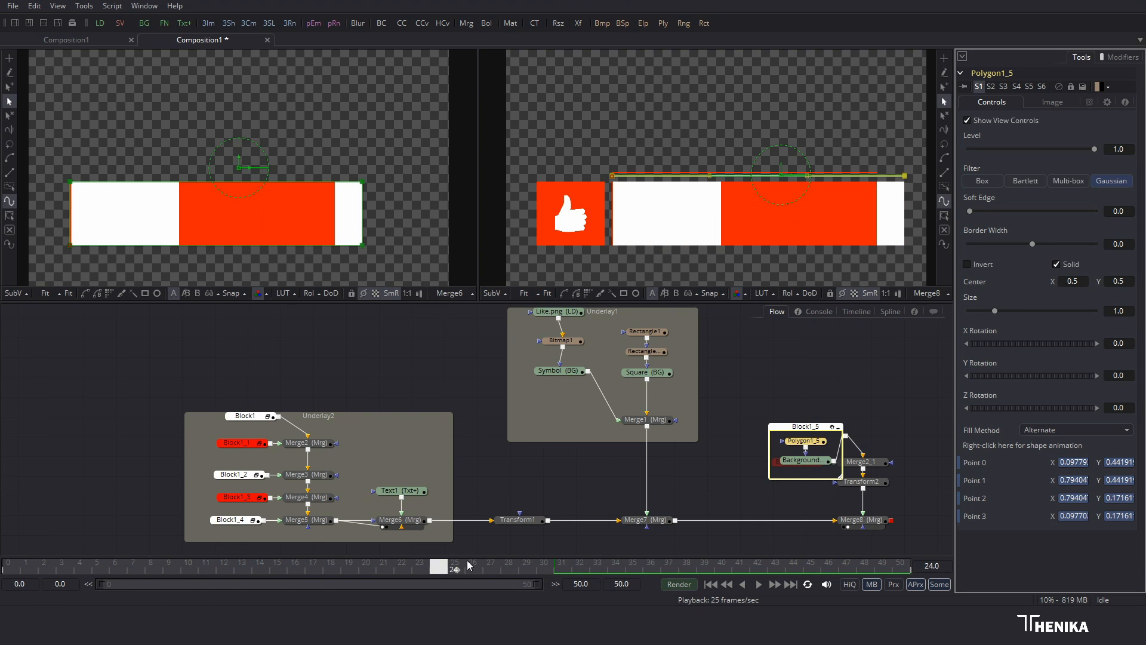
left_click(890, 311)
left_click(50, 362)
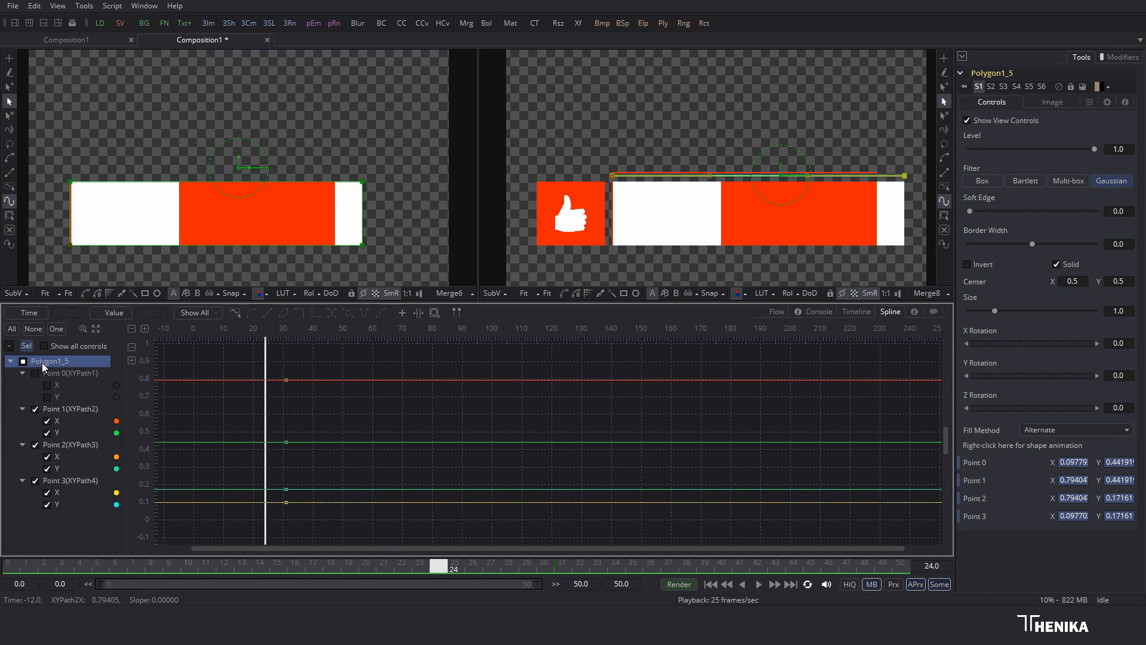
left_click_drag(238, 358, 343, 531)
double_click(75, 311)
type("24")
key("Return")
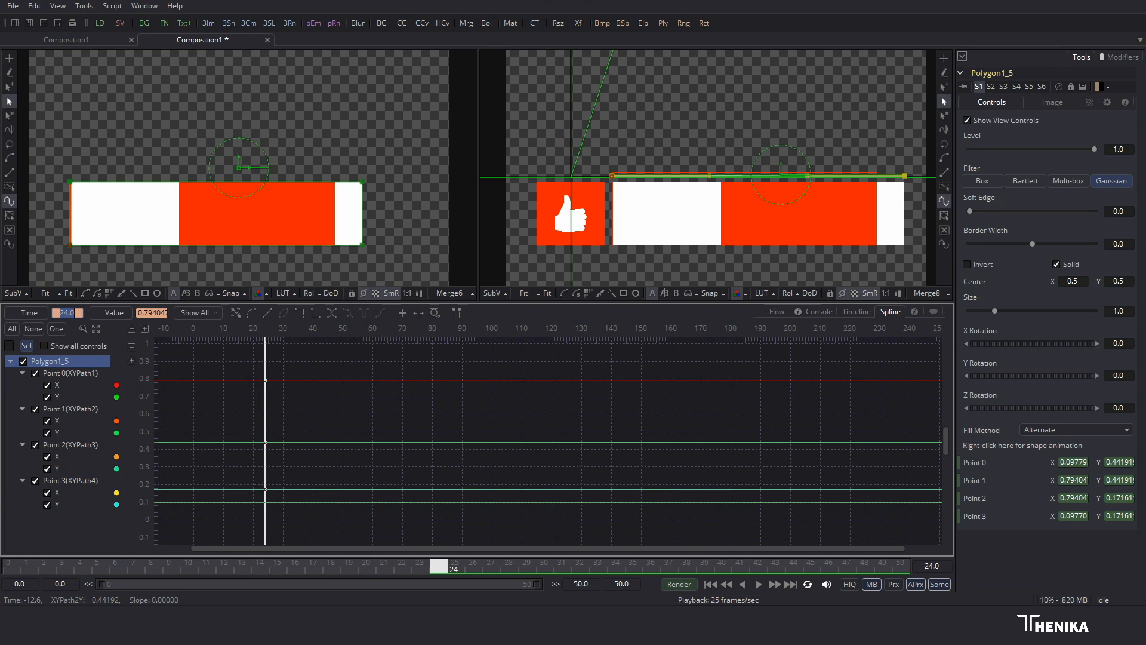
Step: At frame 8, collapse Polygon1_5 by copying Point 0's X to Point 1 and Point 3's X to Point 2
left_click(776, 311)
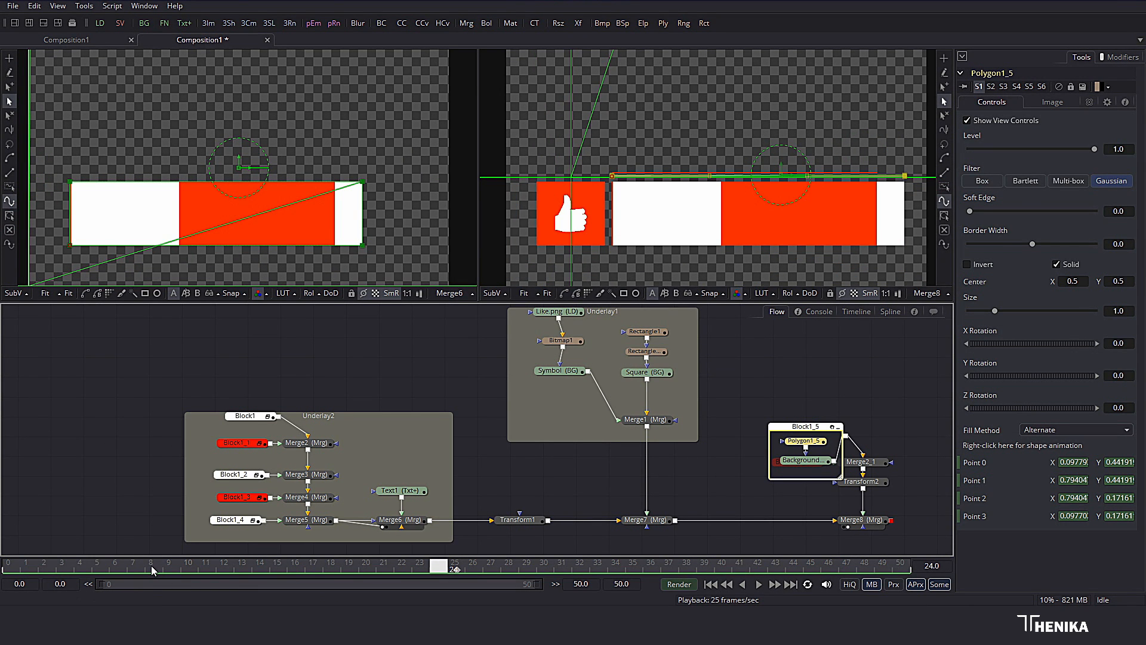
left_click(152, 565)
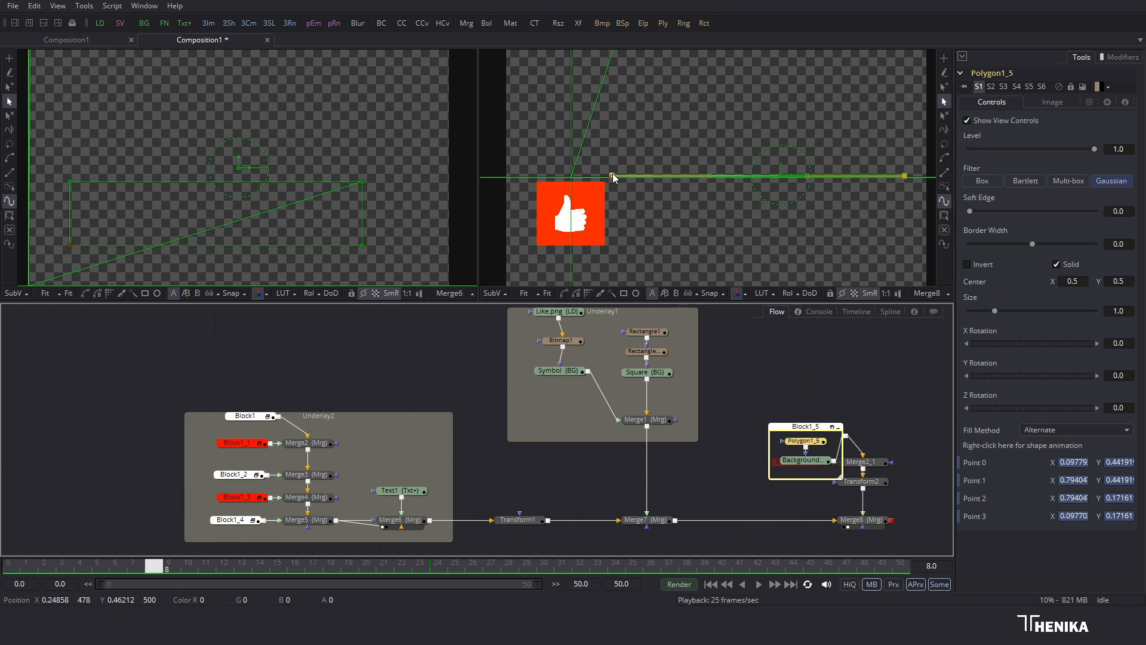
left_click(1068, 463)
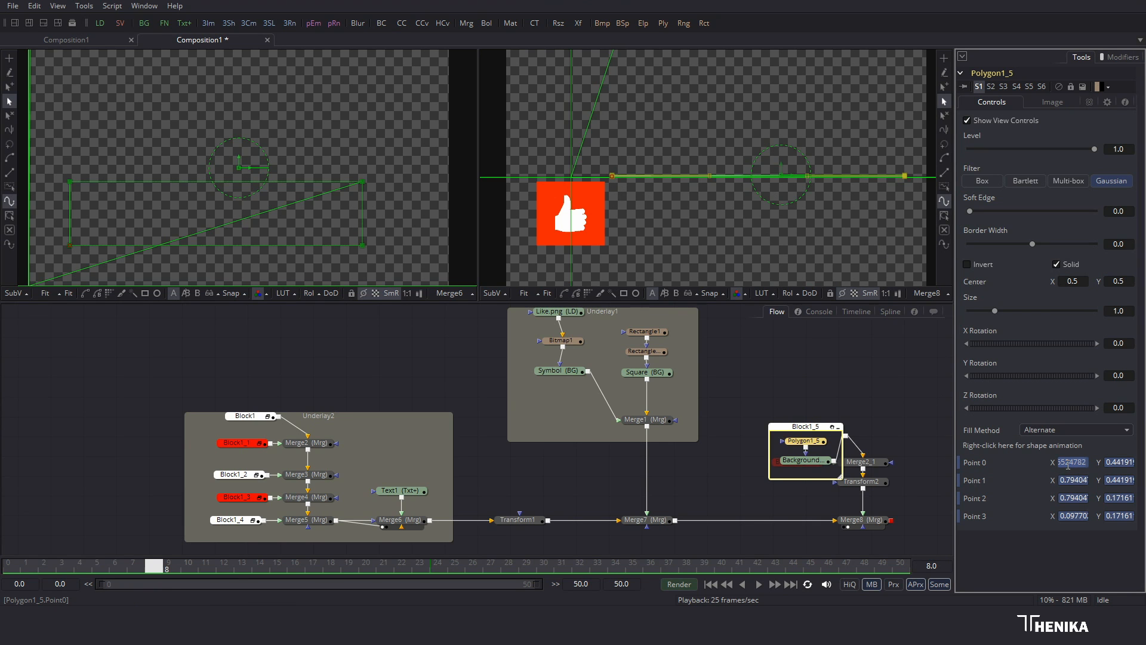
left_click(1075, 480)
type("0.5524782")
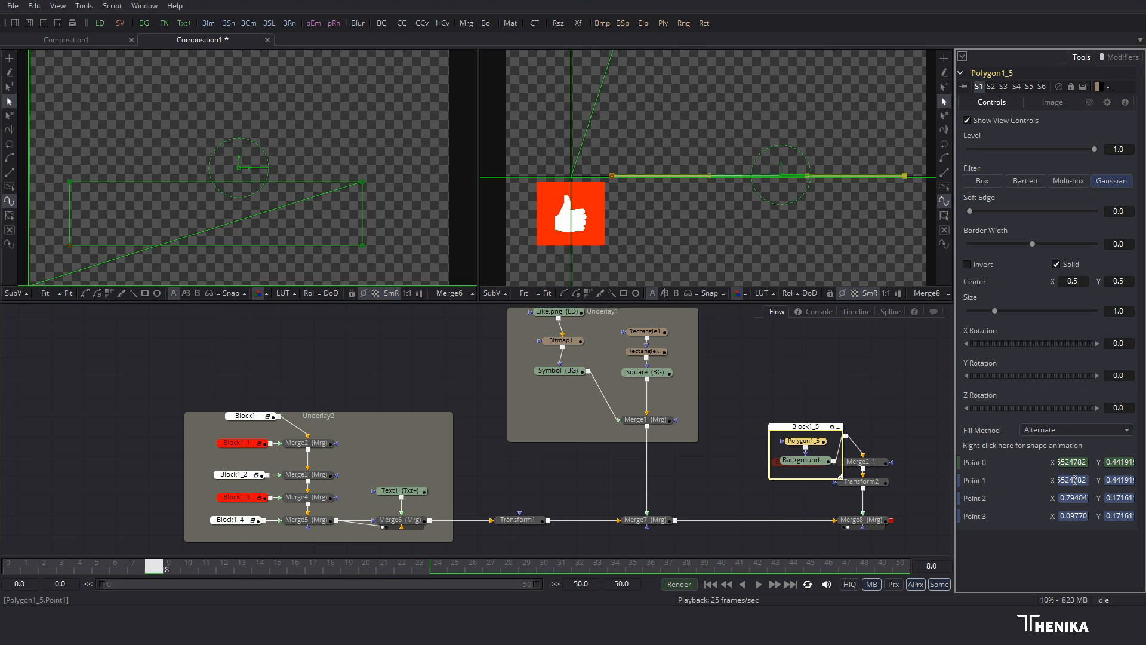
key("Tab")
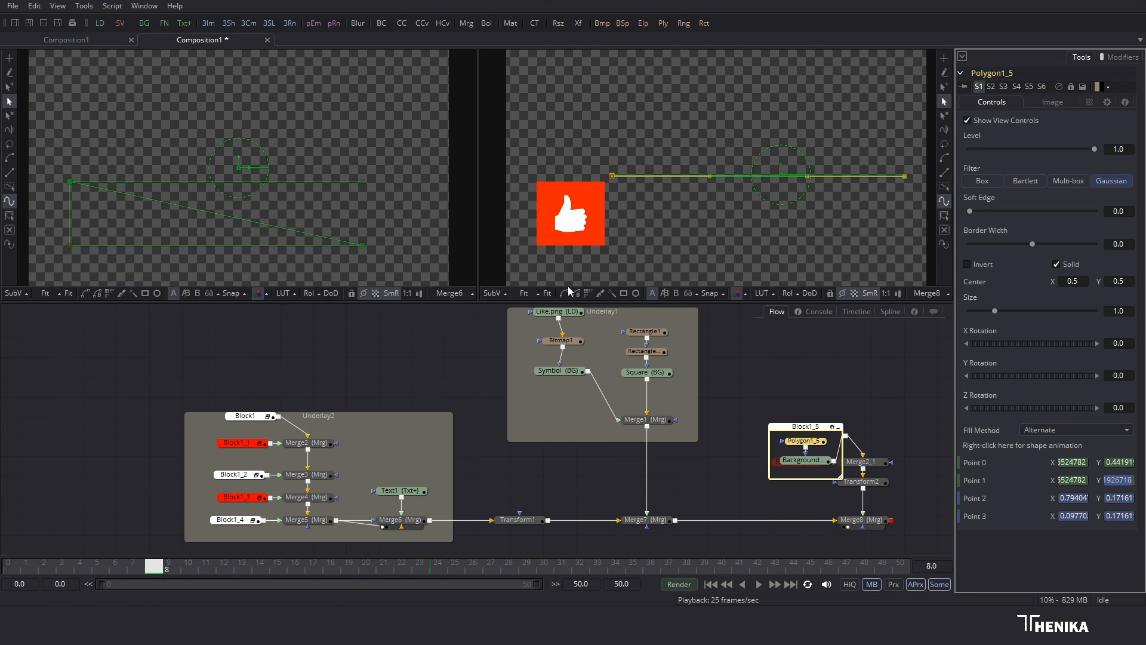
left_click(1073, 513)
key("ctrl+c")
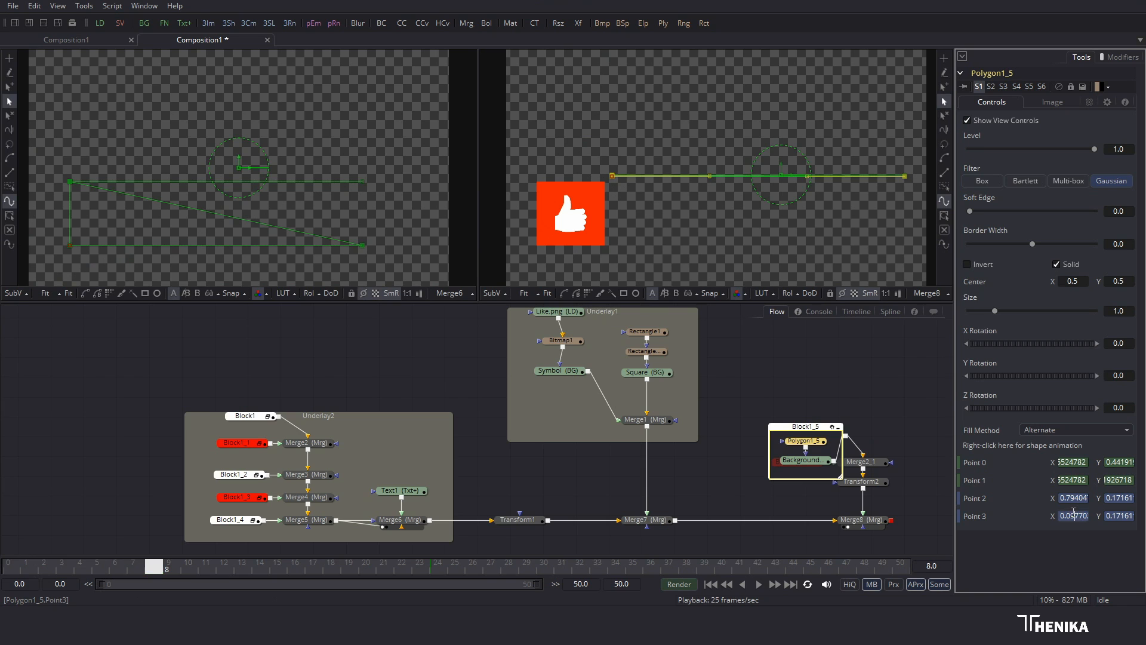
left_click(1075, 499)
key("ctrl+v")
key("Tab")
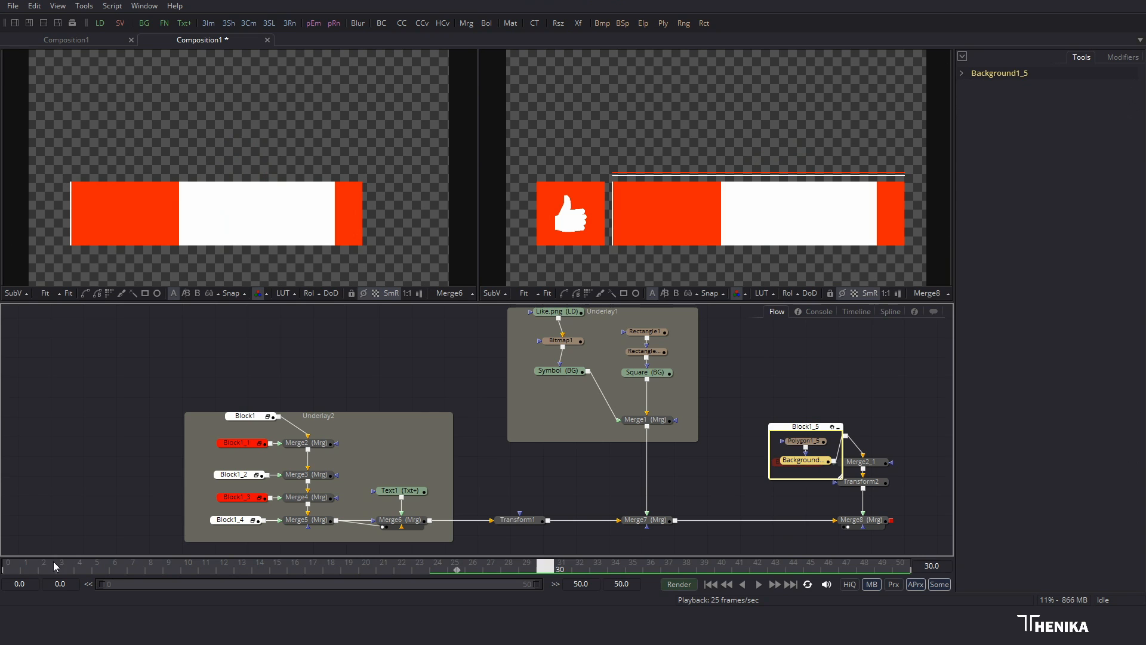
Step: Play the composition from frame 0 to check how the line grows
left_click(10, 562)
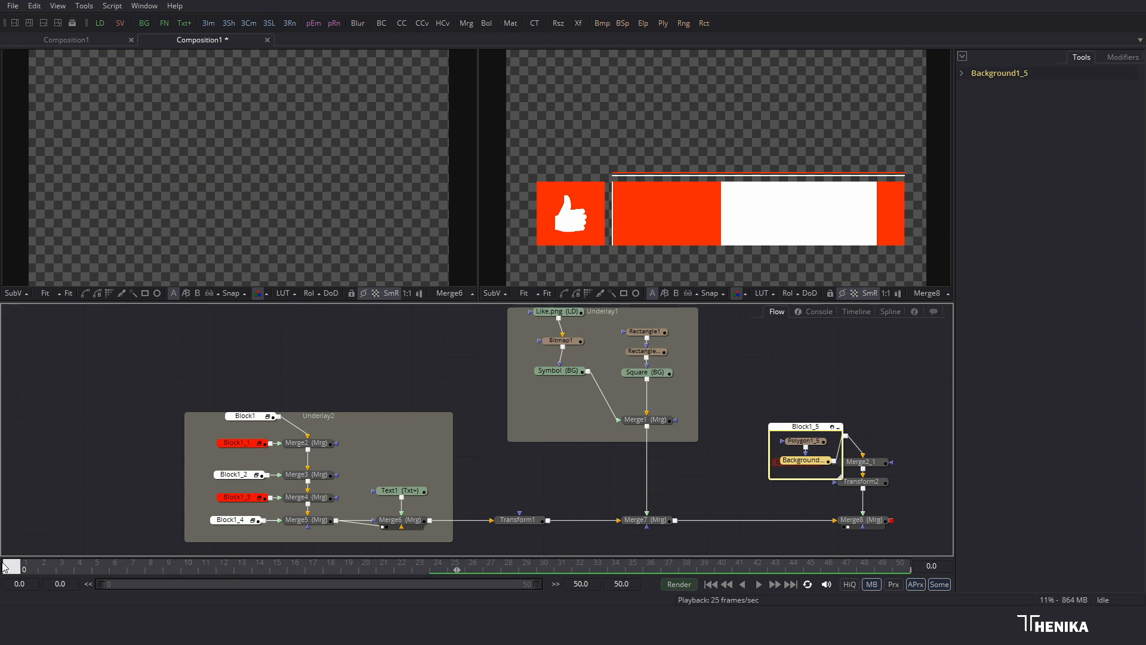
left_click(759, 585)
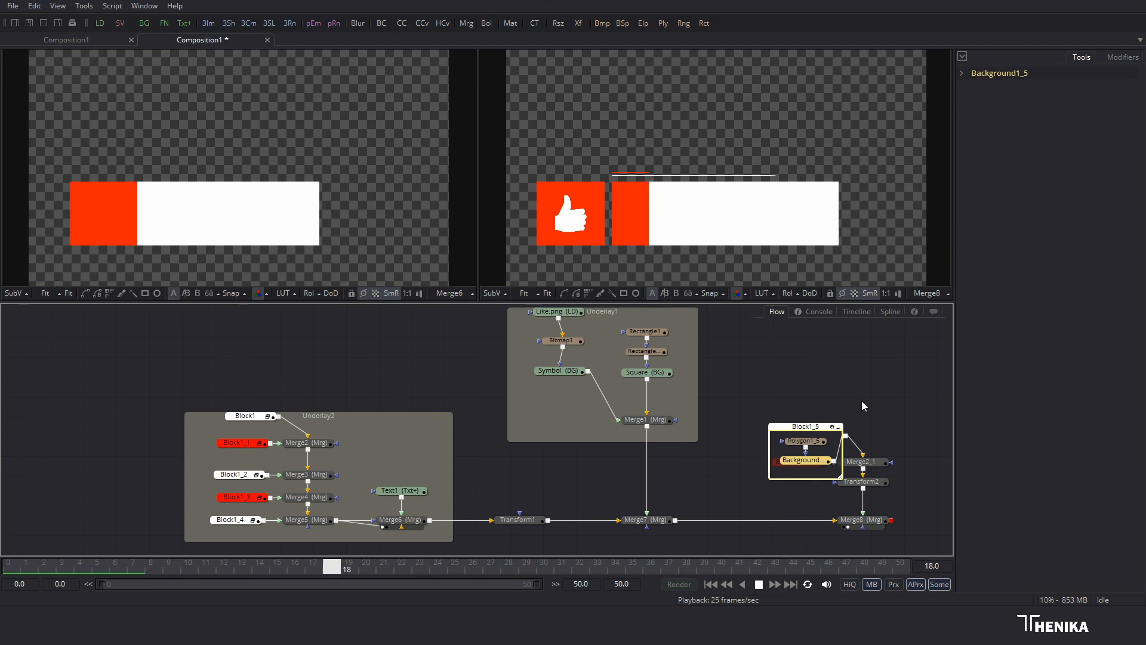
key("space")
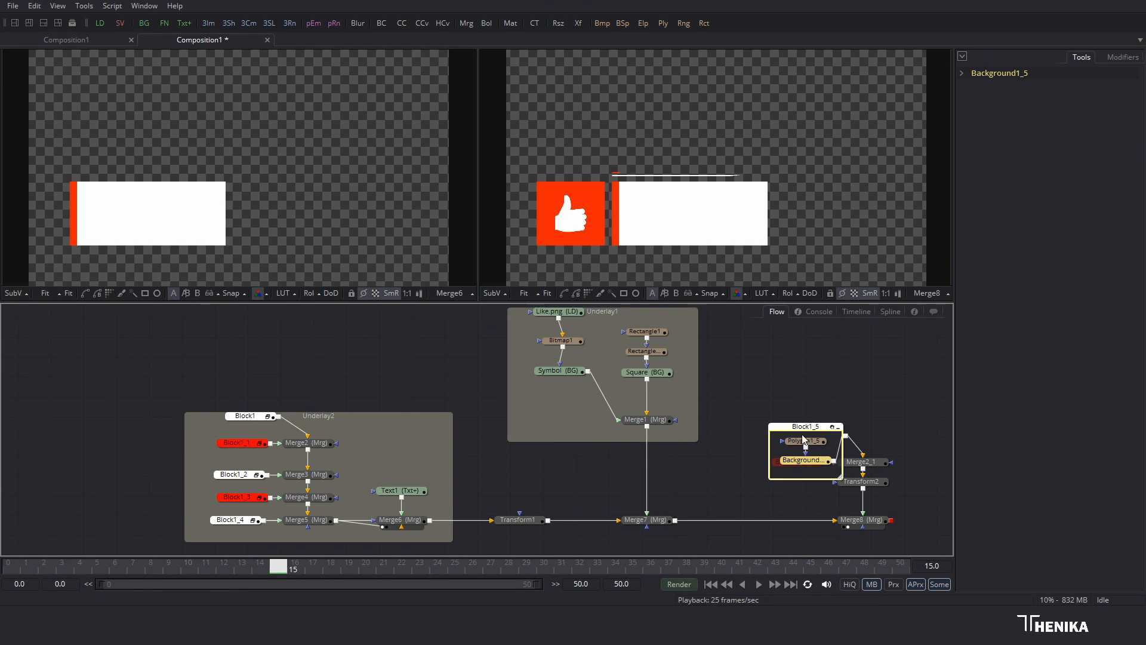
Step: Isolate the X curves of Points 1 and 2 of Polygon1_5, smooth them and delete the stray keyframe on Point 2
left_click(803, 440)
left_click(890, 311)
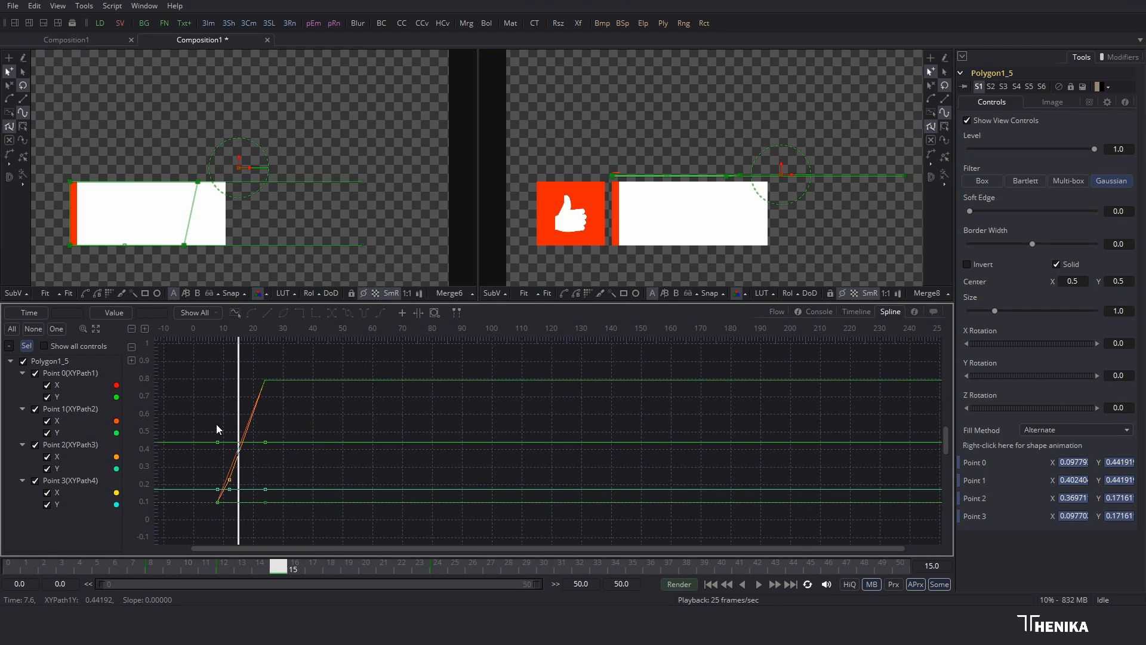
left_click(25, 361)
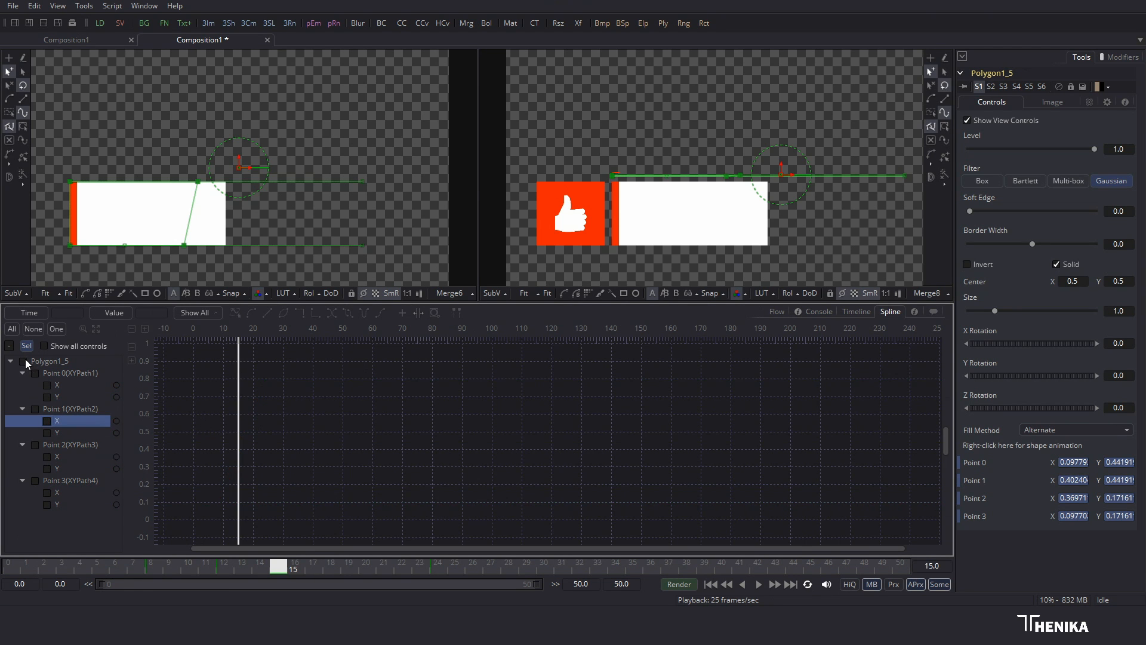
left_click(47, 420)
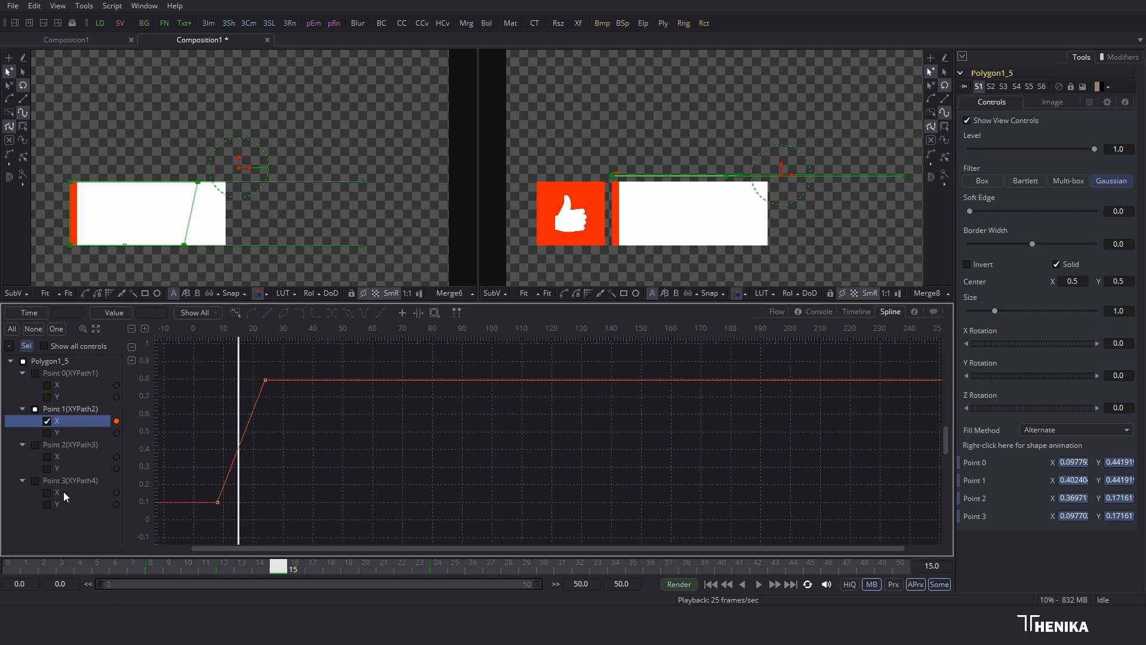
left_click(68, 456)
key("shift+s")
left_click_drag(204, 468, 246, 489)
key("Delete")
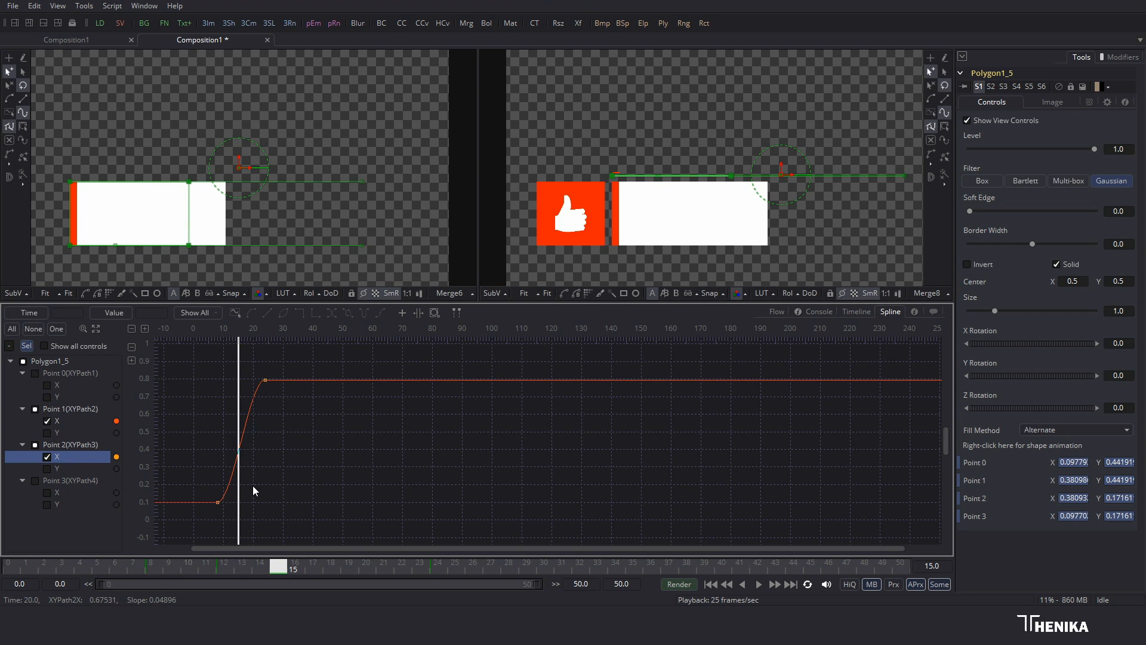
Step: Ease the X curves of Points 1 and 2 with 70 into frame 24 and 50 out of frame 8
left_click(95, 329)
left_click_drag(897, 388, 844, 339)
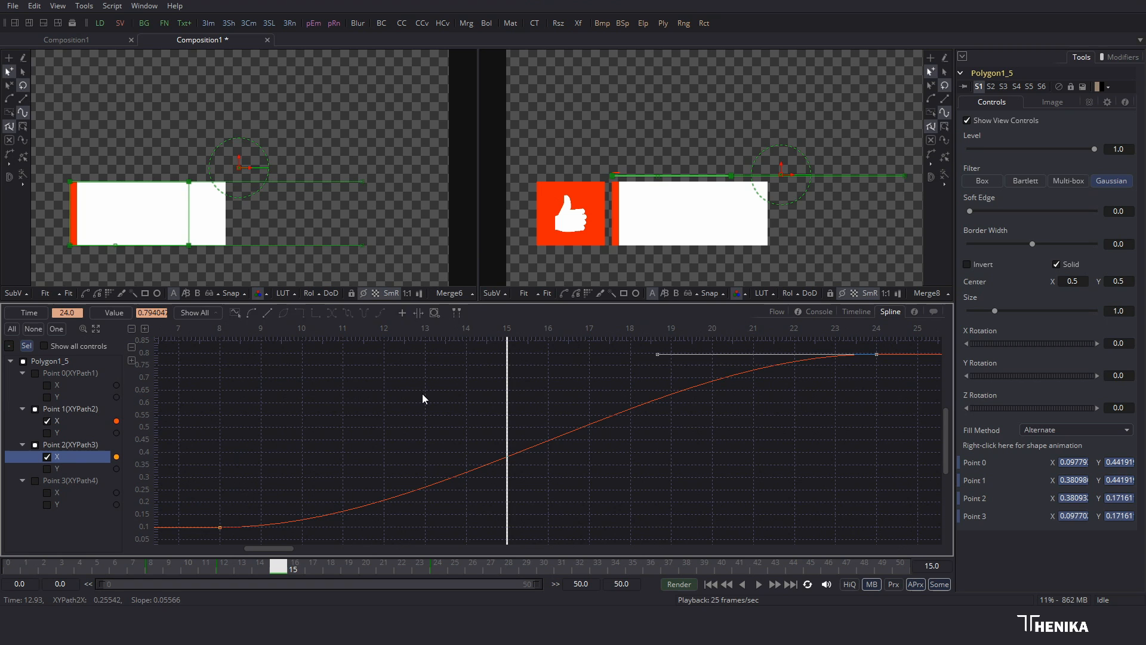
double_click(332, 309)
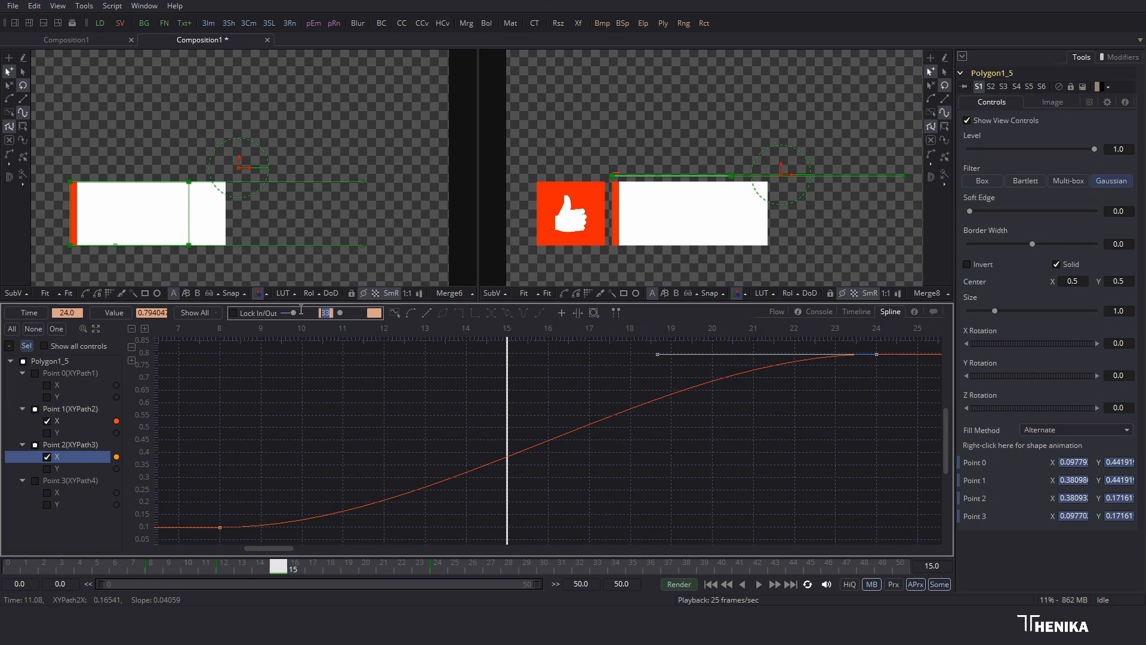
type("70")
key("Return")
left_click(219, 528)
left_click_drag(202, 500, 232, 539)
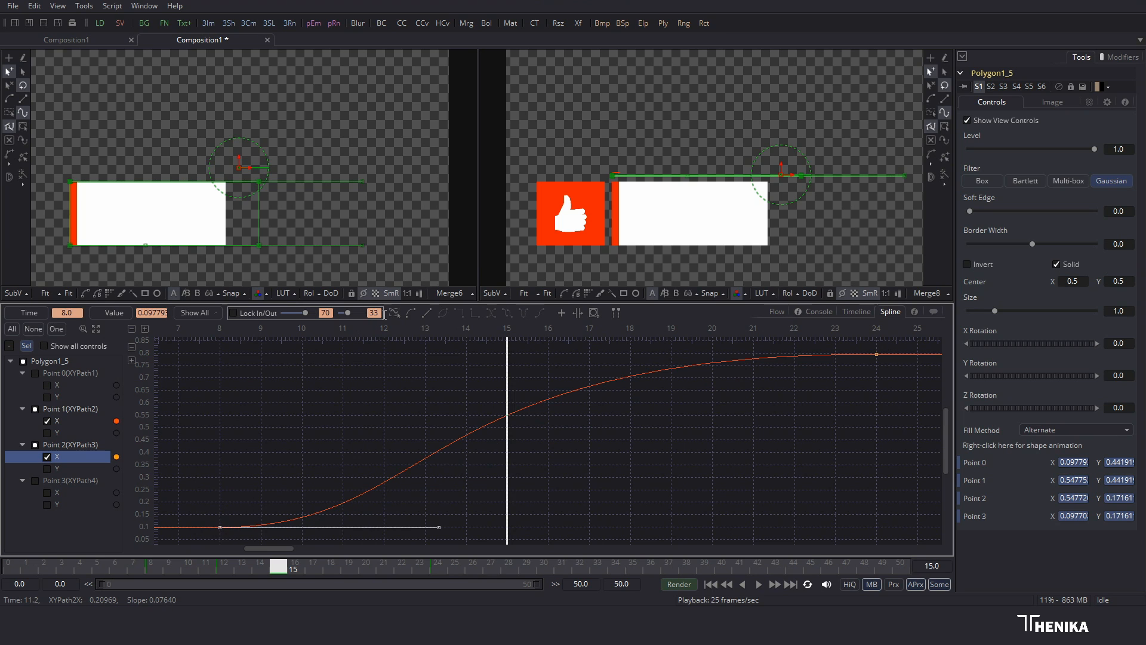
double_click(376, 312)
type("50")
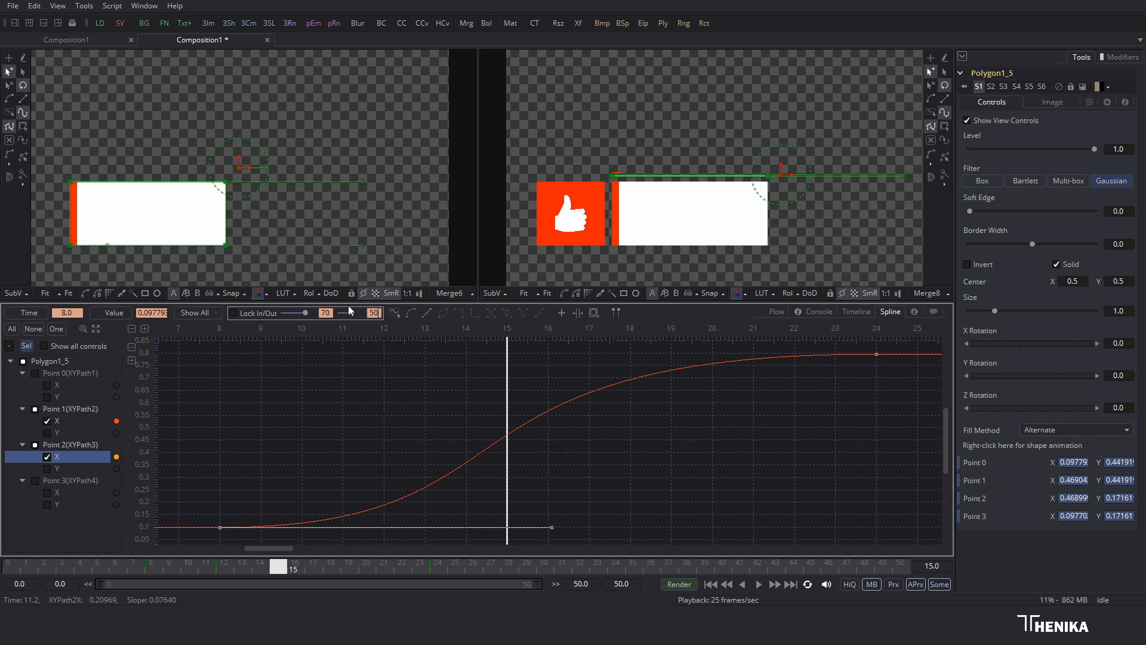
Step: Select the background node inside Block1_5 to hide the polygon overlay and play the eased animation from the start
left_click(778, 311)
left_click(803, 459)
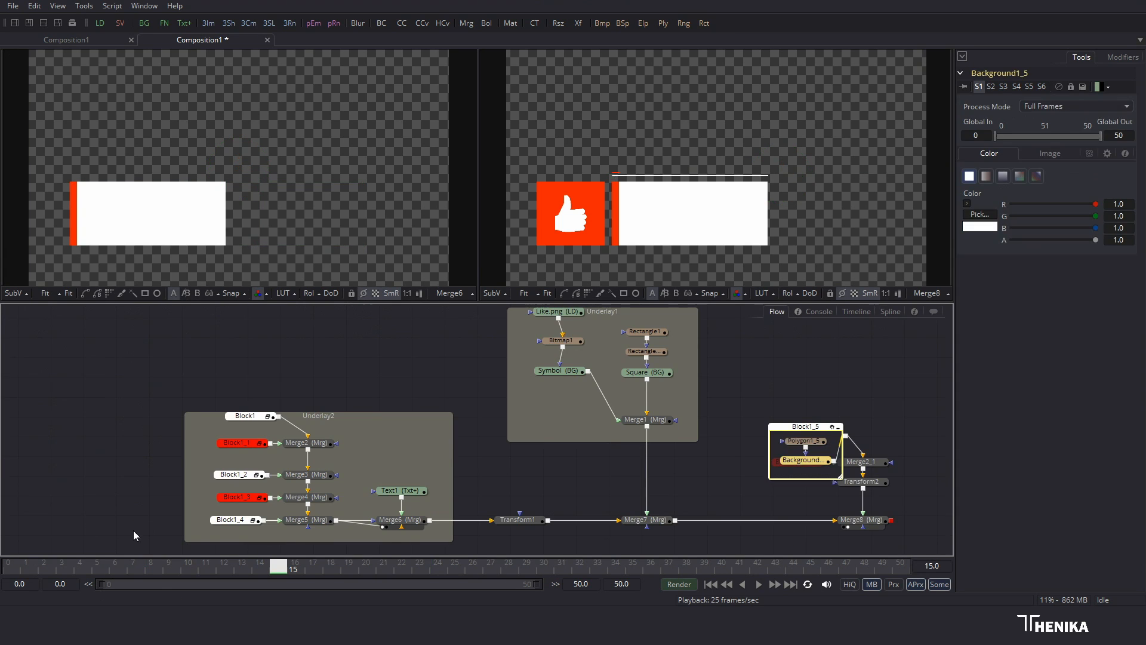
left_click(13, 567)
left_click(758, 584)
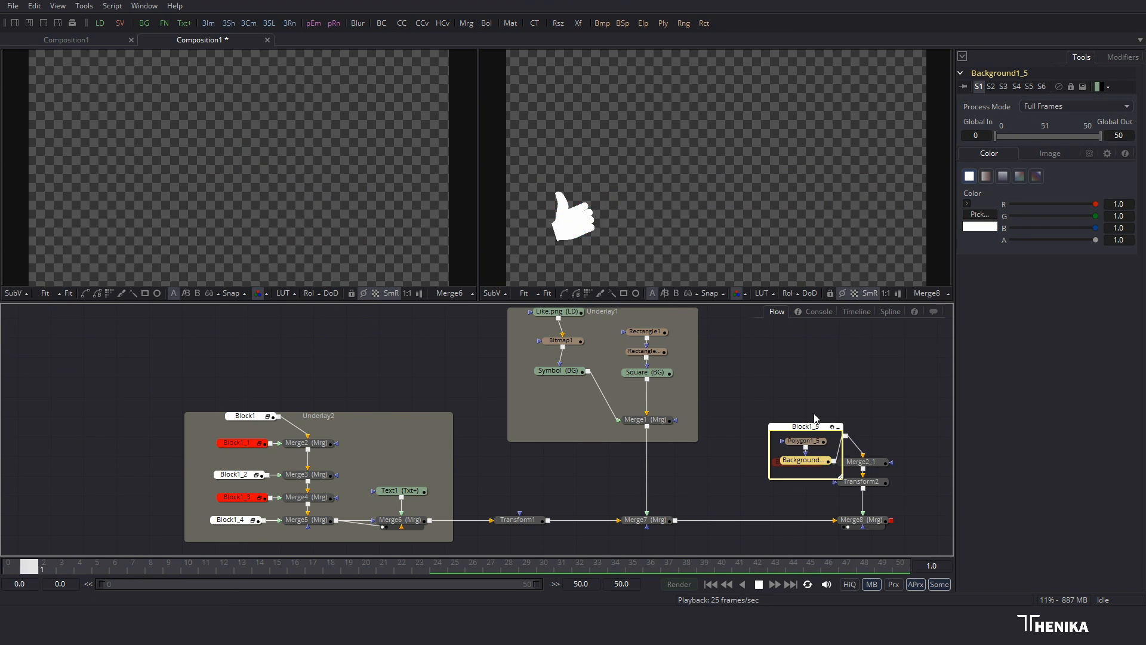
left_click(758, 585)
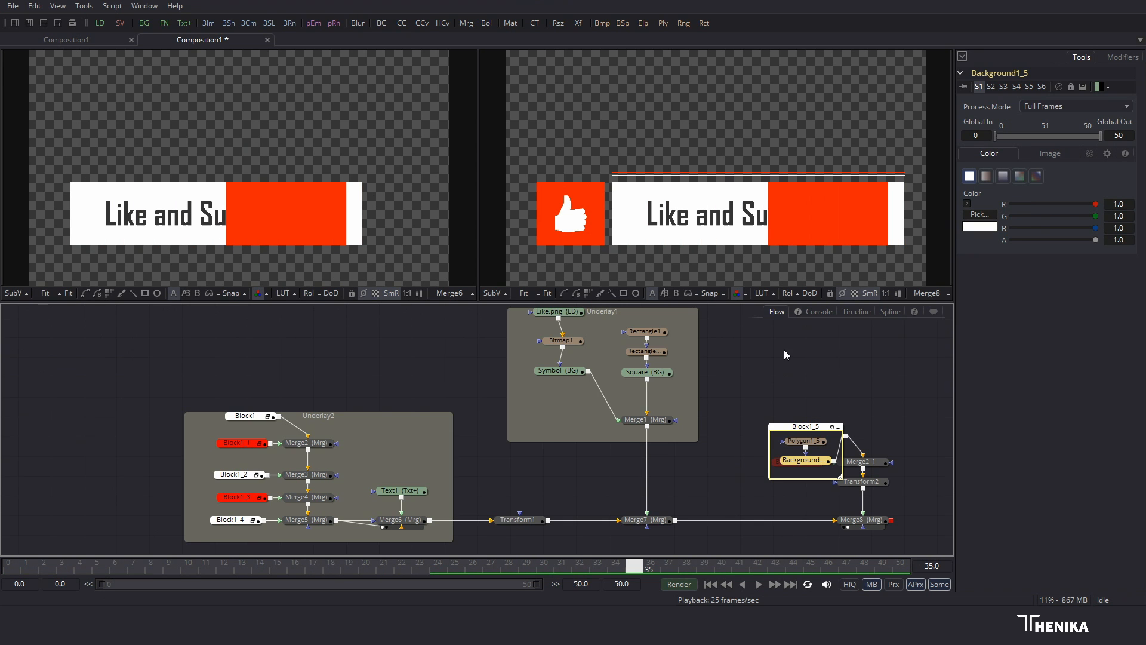
Step: Try collapsing Polygon1_5 at frame 19 by copying Point 1's X to Point 0 and Point 2's X to Point 3
left_click(803, 440)
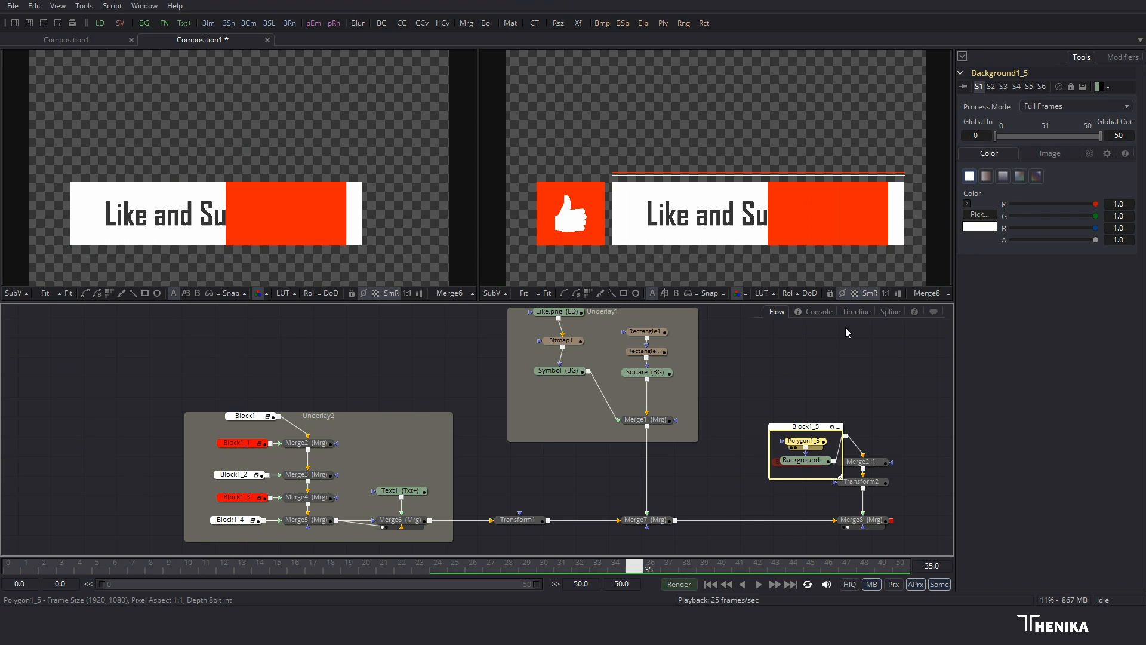
left_click(340, 567)
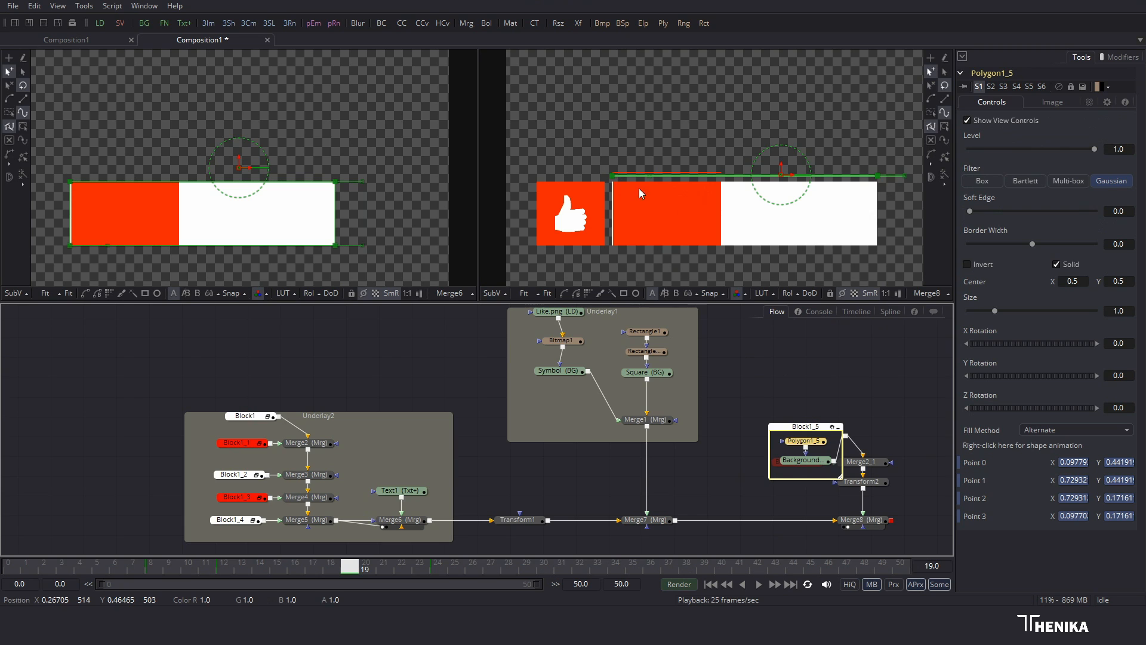
left_click(1073, 479)
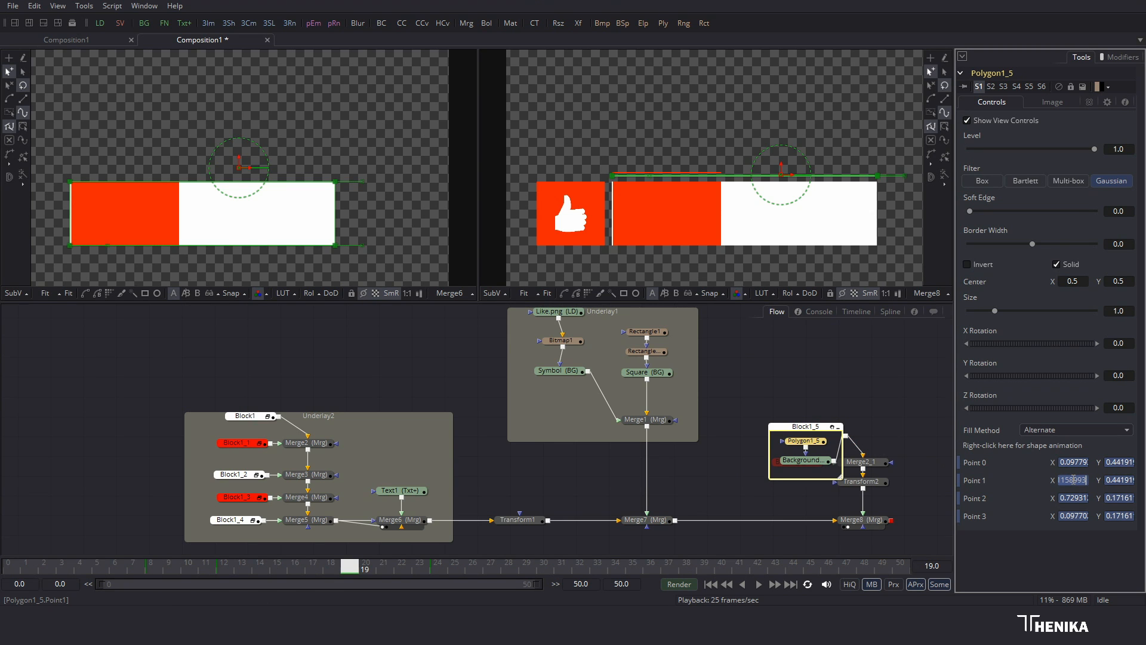
left_click(1073, 462)
key("ctrl+v")
key("Tab")
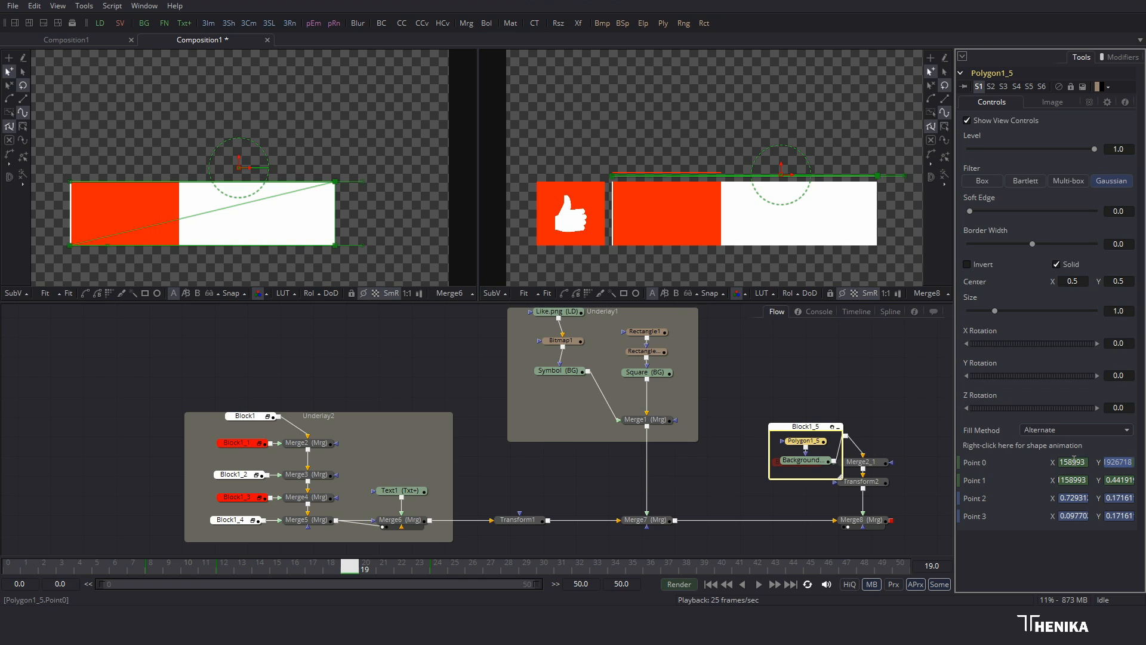
left_click(1076, 500)
left_click(1077, 514)
Step: Set starting position keys for Point 0 and Point 3 of Polygon1_5 at frame 19
right_click(1033, 463)
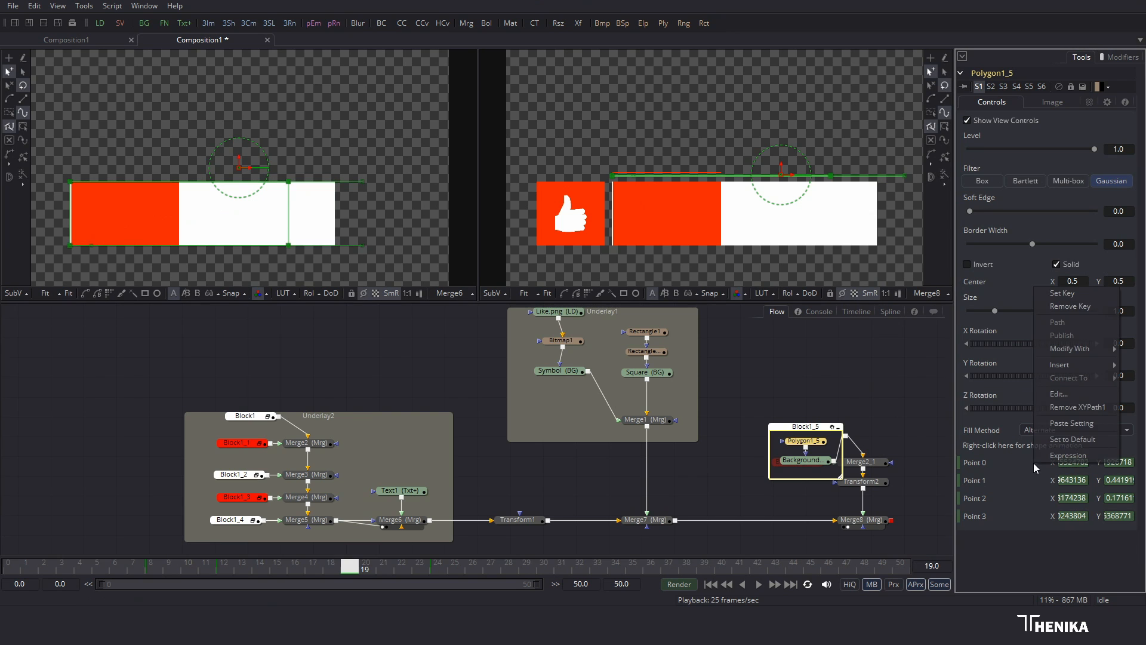
key("Escape")
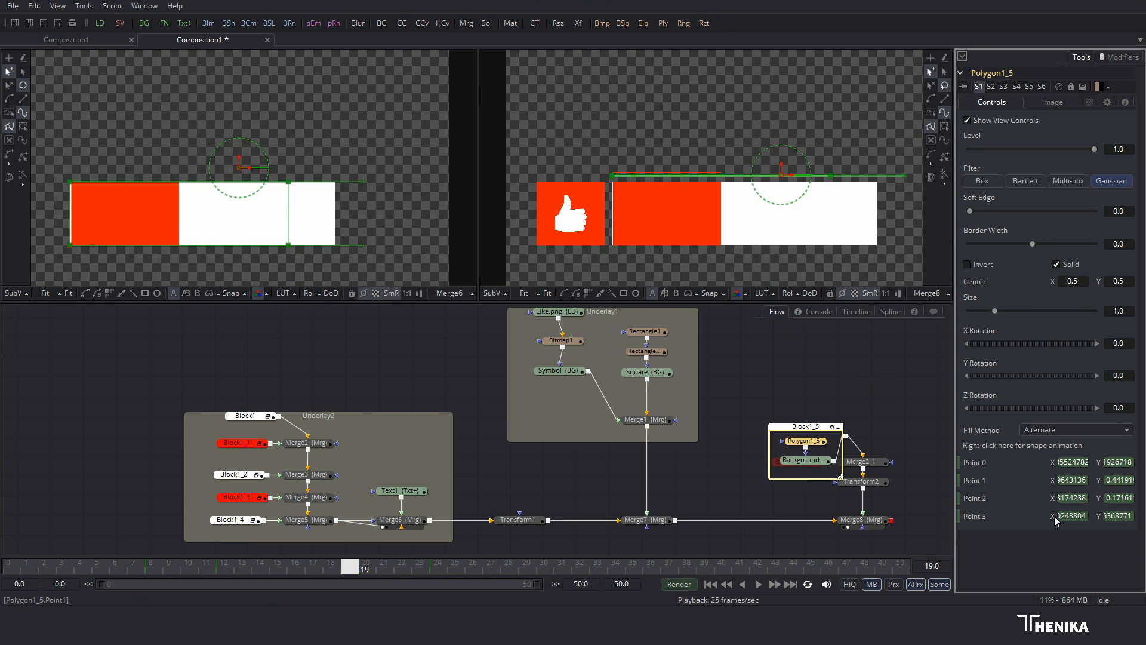
right_click(1043, 516)
left_click(1085, 346)
Step: At frame 36, copy Point 1's X position to Point 0 of Polygon1_5
left_click(650, 568)
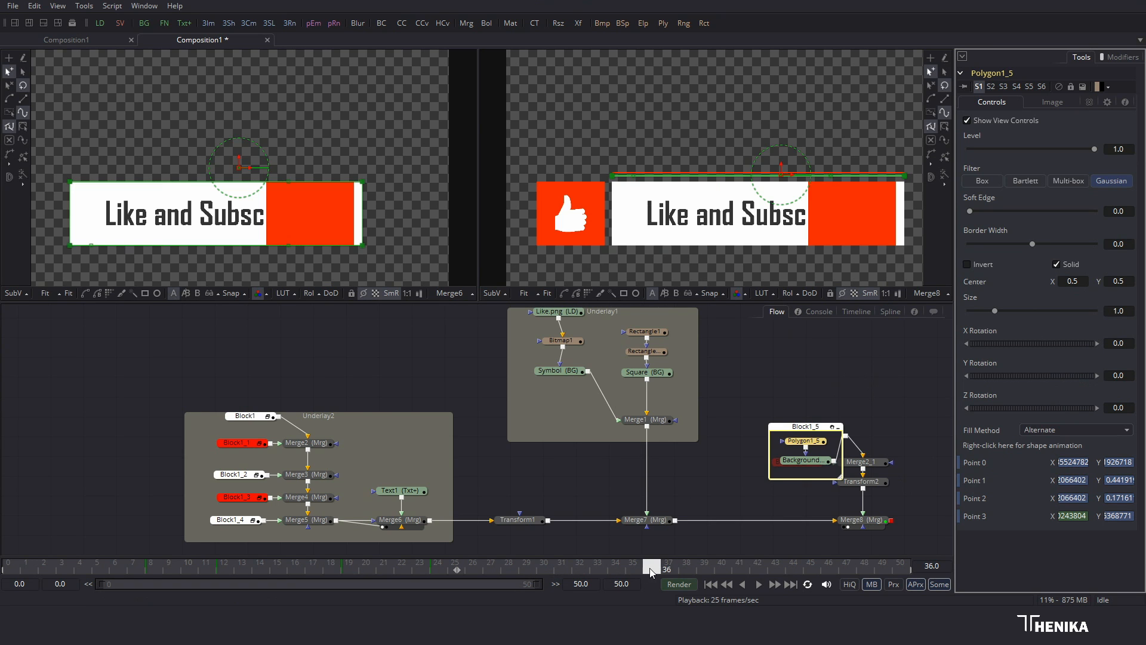
left_click(1075, 479)
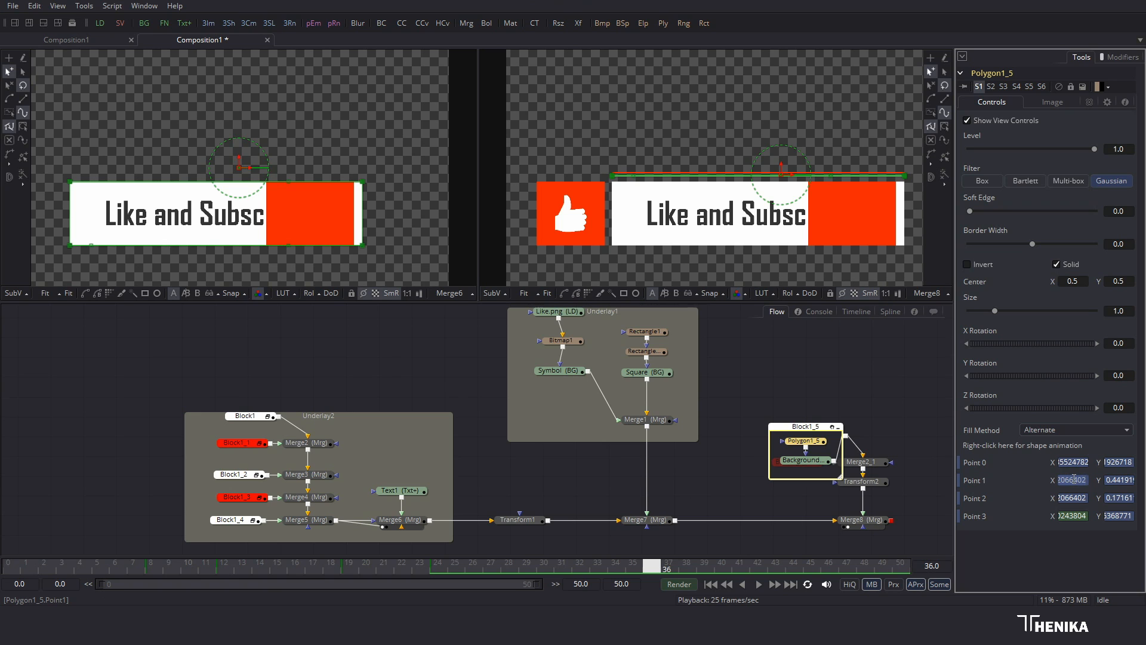
type("2066402")
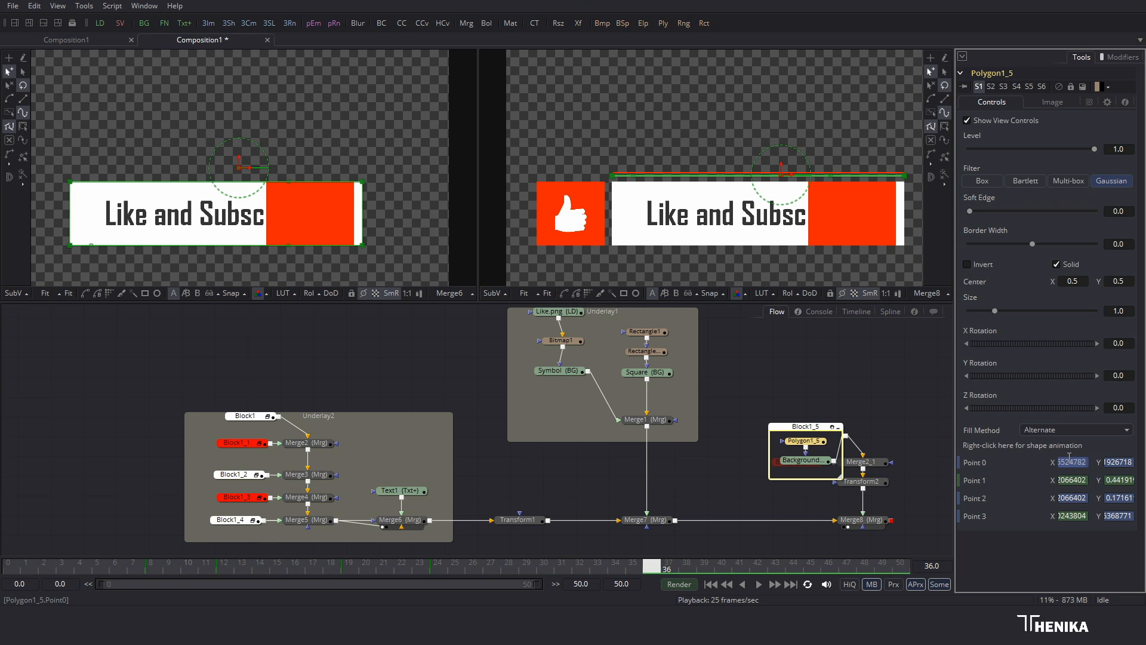